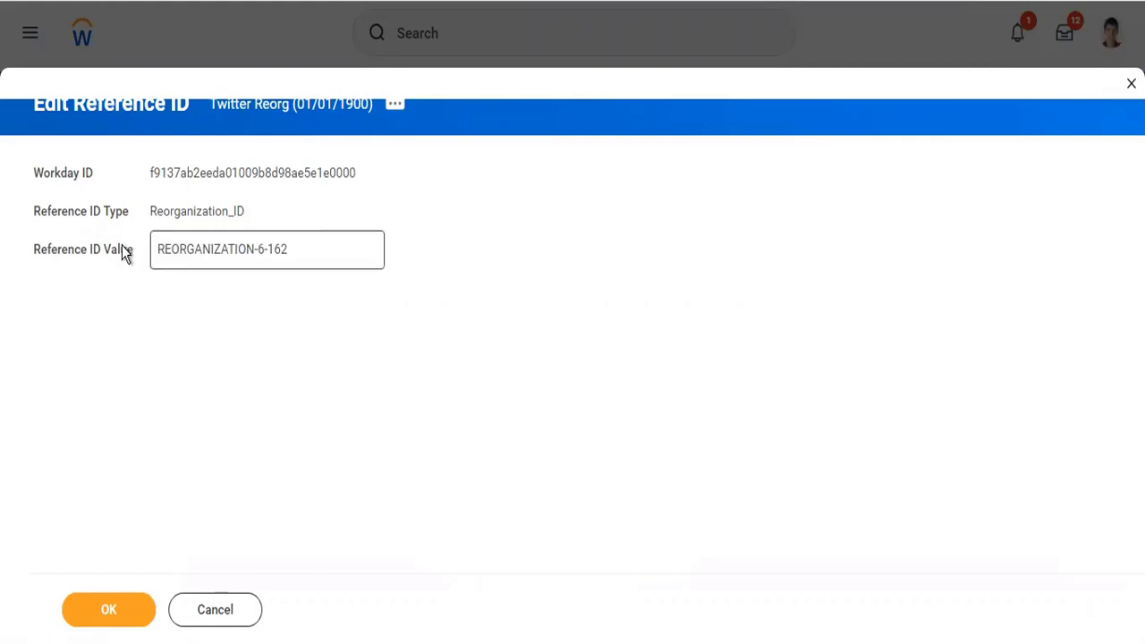
Set the Twitter Reorg reorganization's Reference ID Value to TWREORG, save it and finish the task
key(BackSpace)
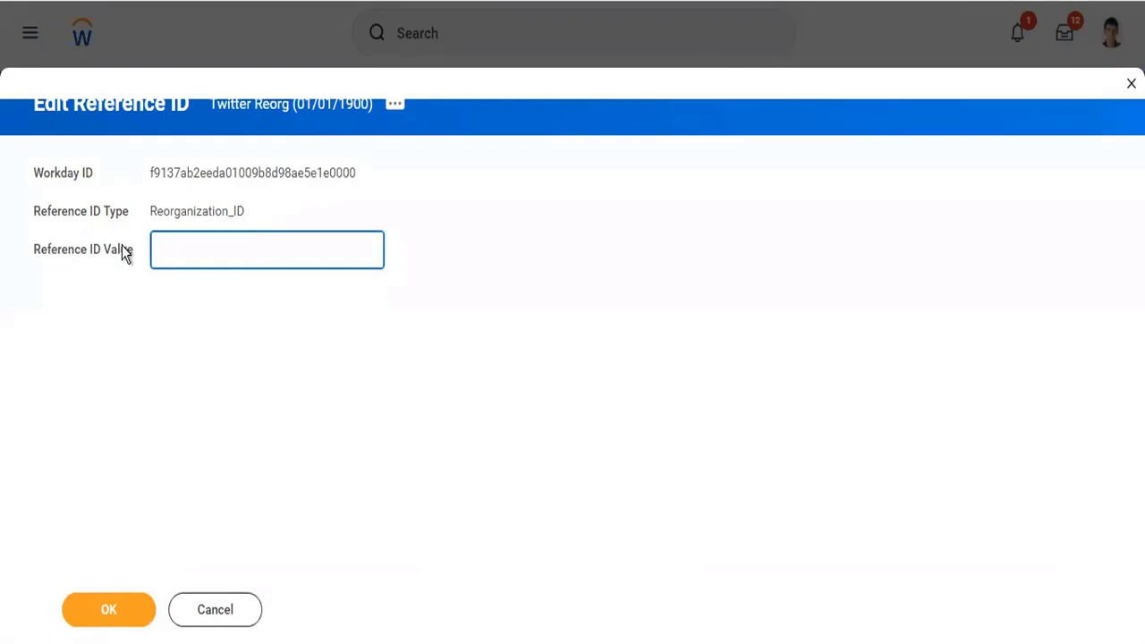
text(TWREORG)
click(112, 607)
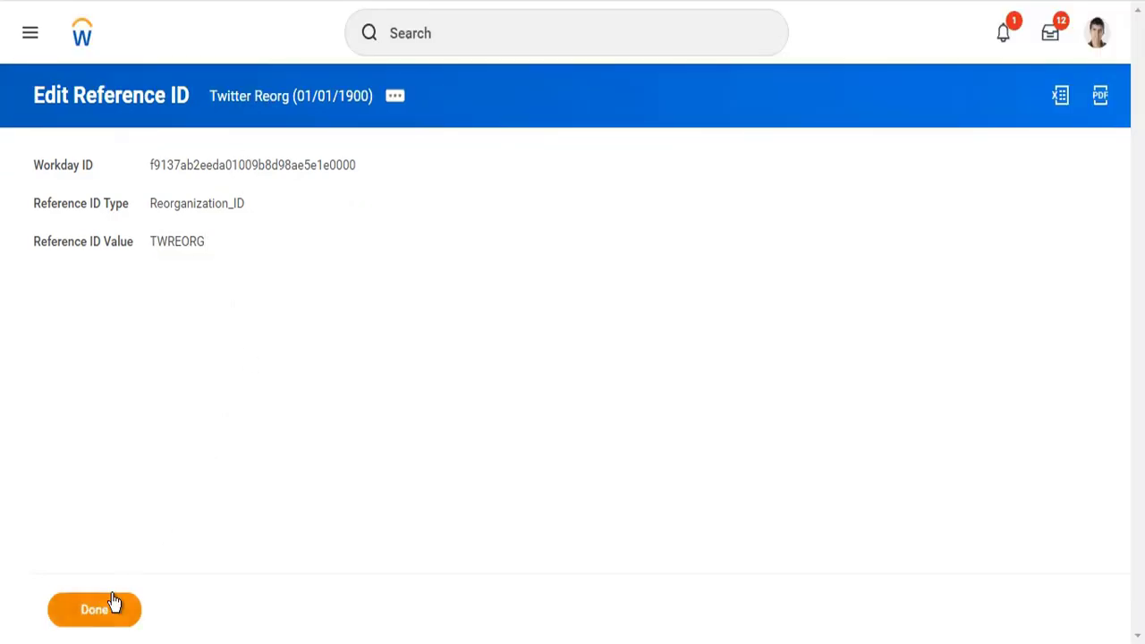
click(114, 606)
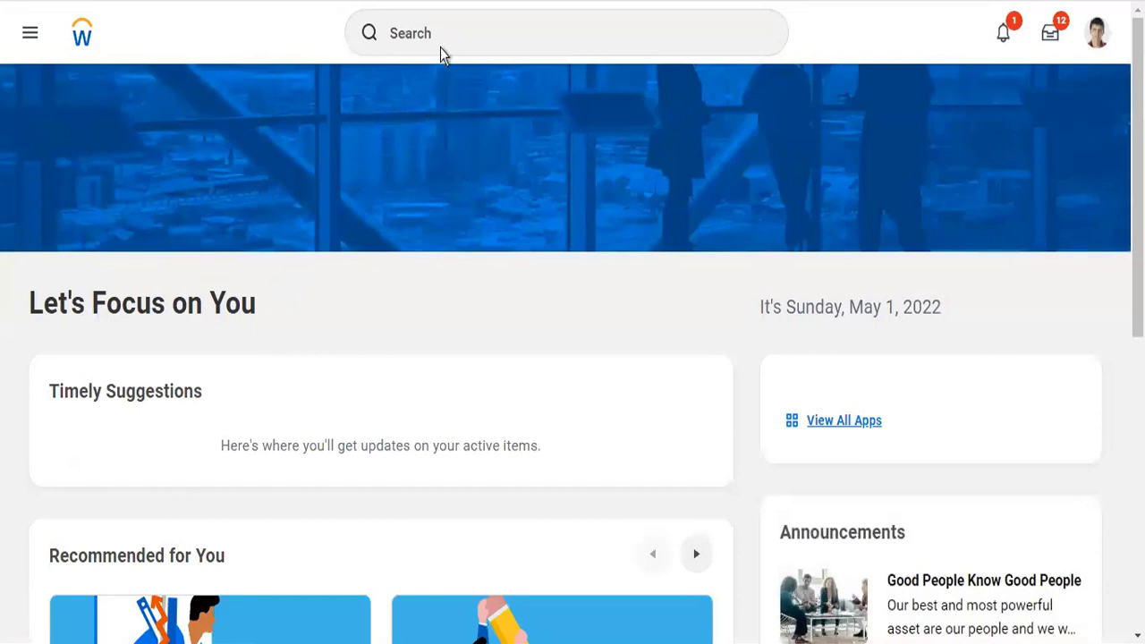
Search for "Cr Comp hier" and open the Create Company Hierarchy task
click(479, 42)
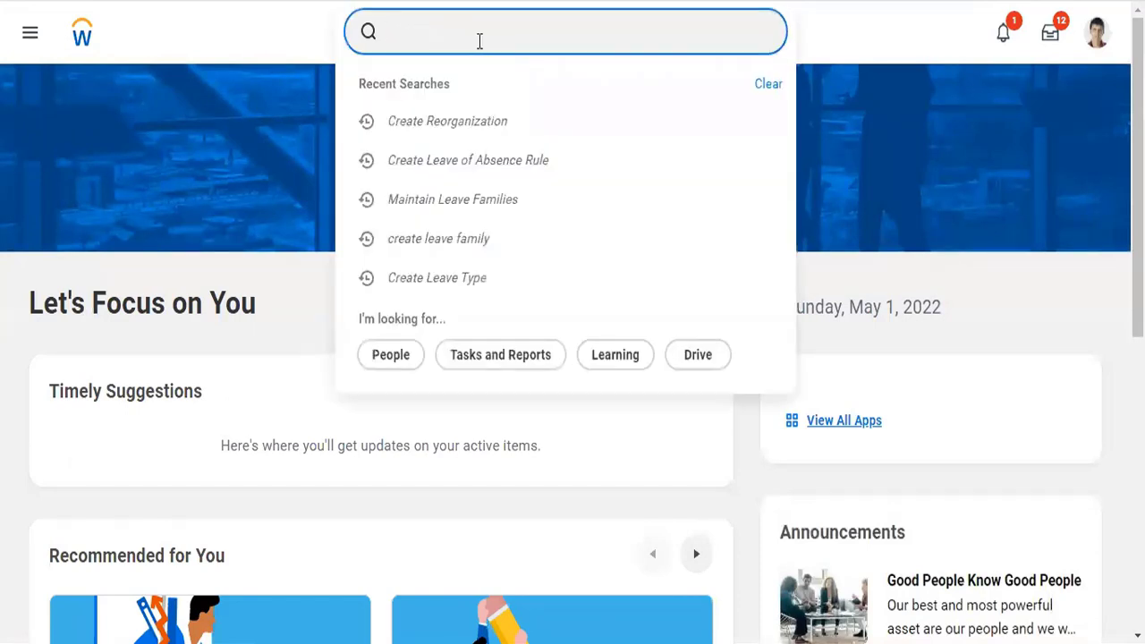
text(Company)
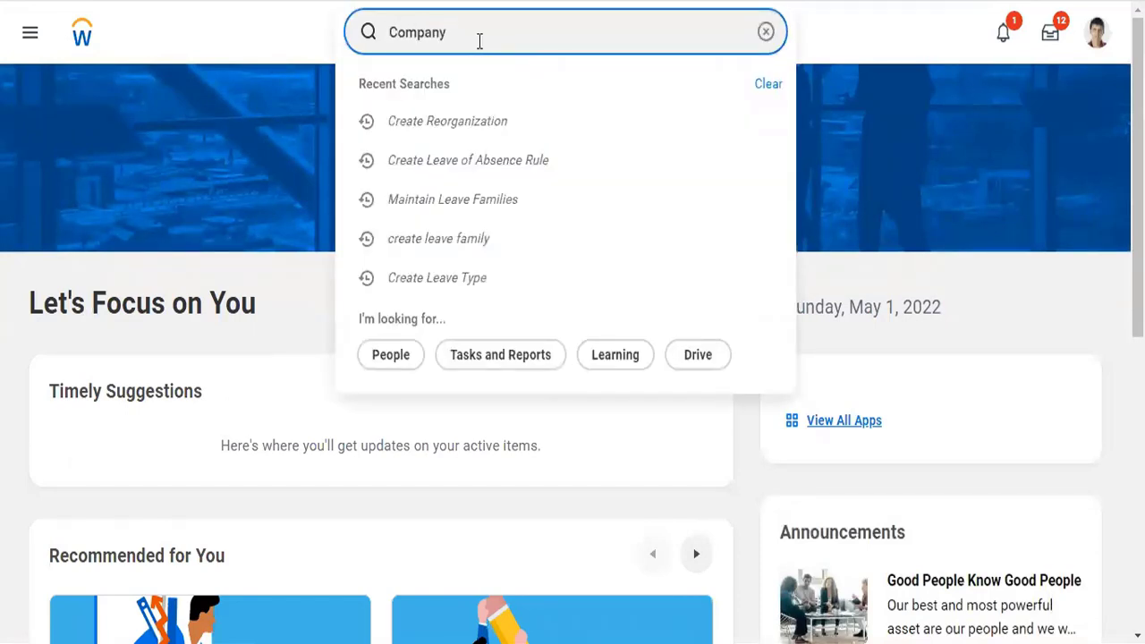
key(BackSpace)
key(BackSpace)
key(BackSpace)
key(BackSpace)
key(BackSpace)
key(BackSpace)
key(BackSpace)
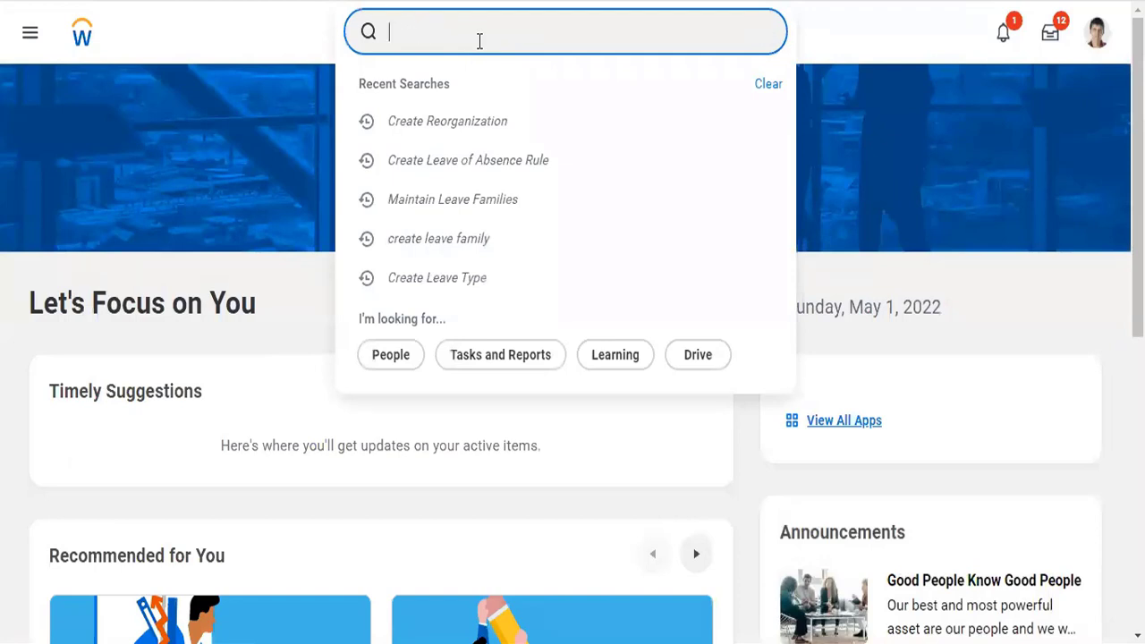
text(Cr Comp)
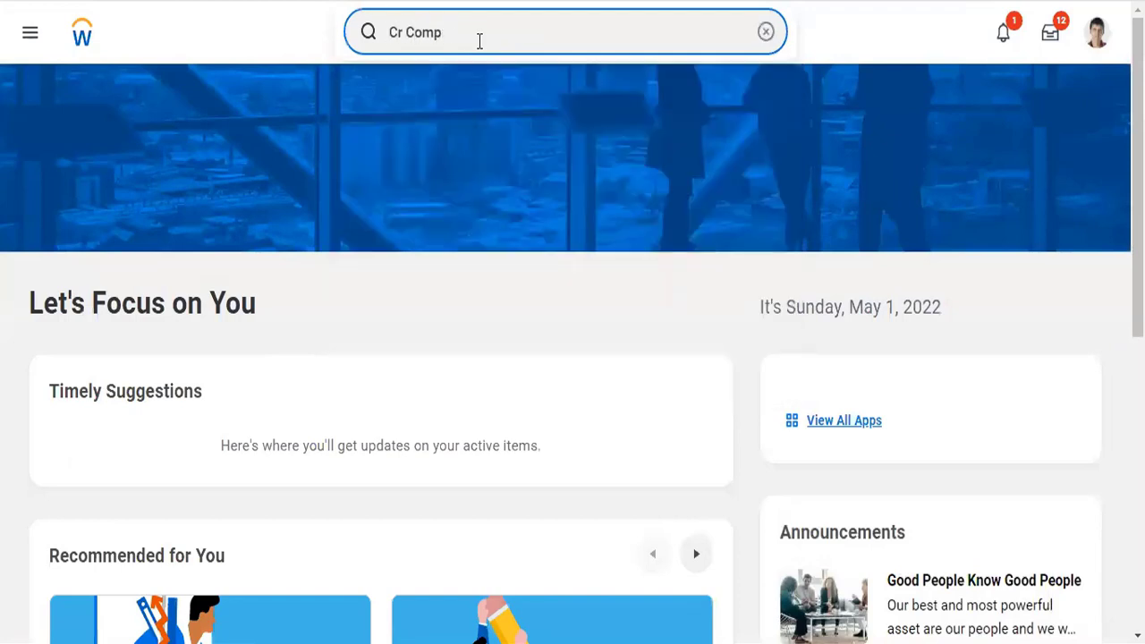
text( hier)
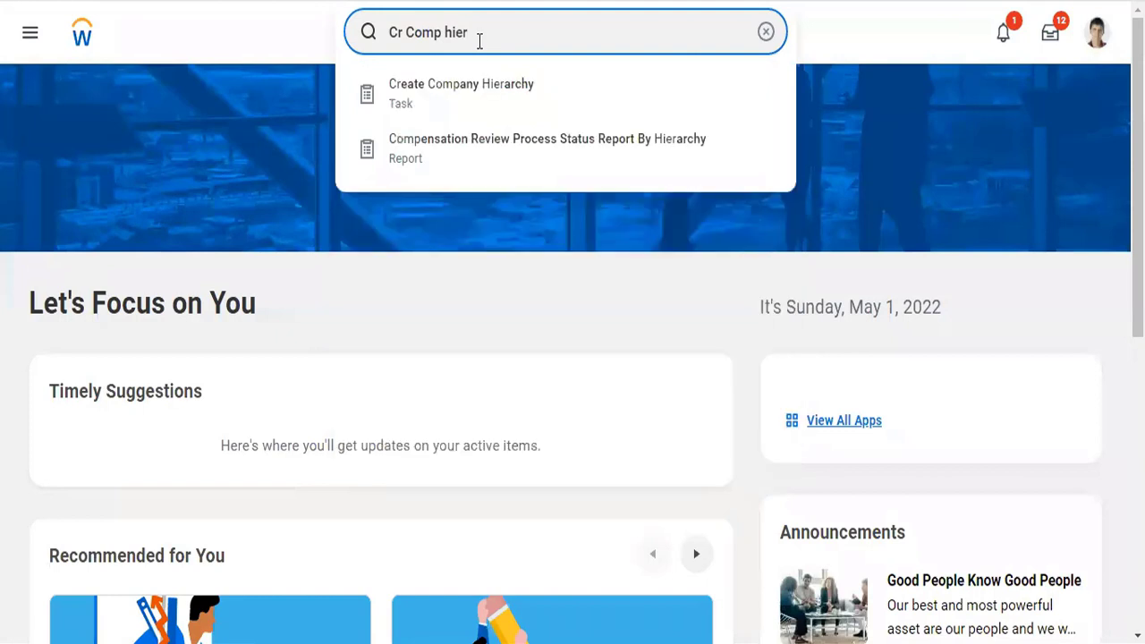
click(483, 90)
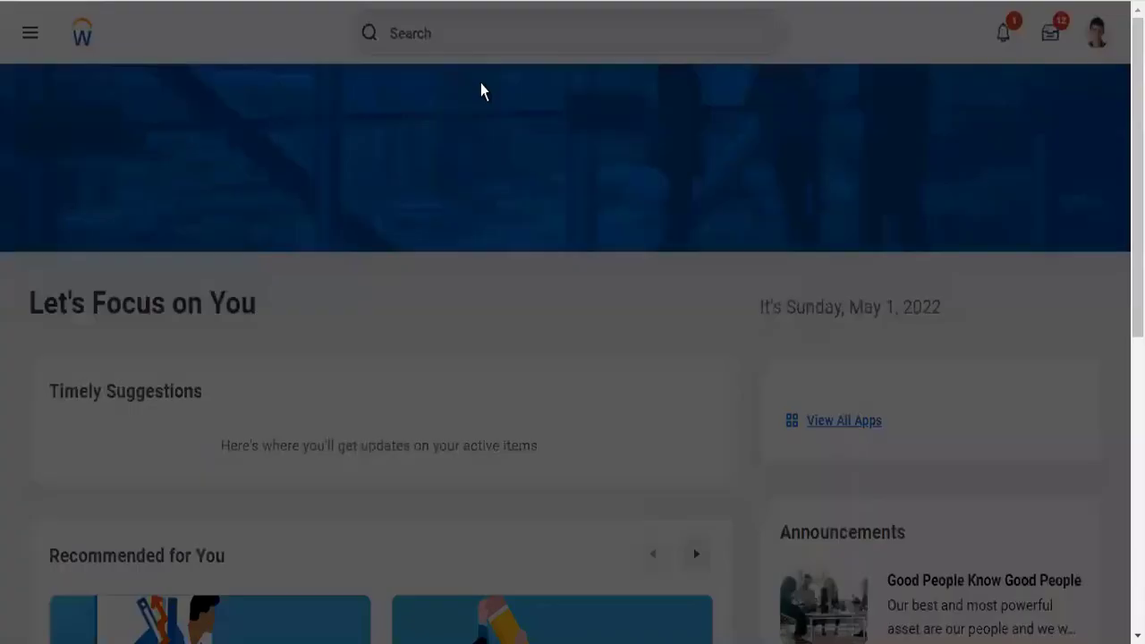
Choose Twitter Reorg (01/01/1900) as the reorganization for the new company hierarchy and continue to its details
click(497, 253)
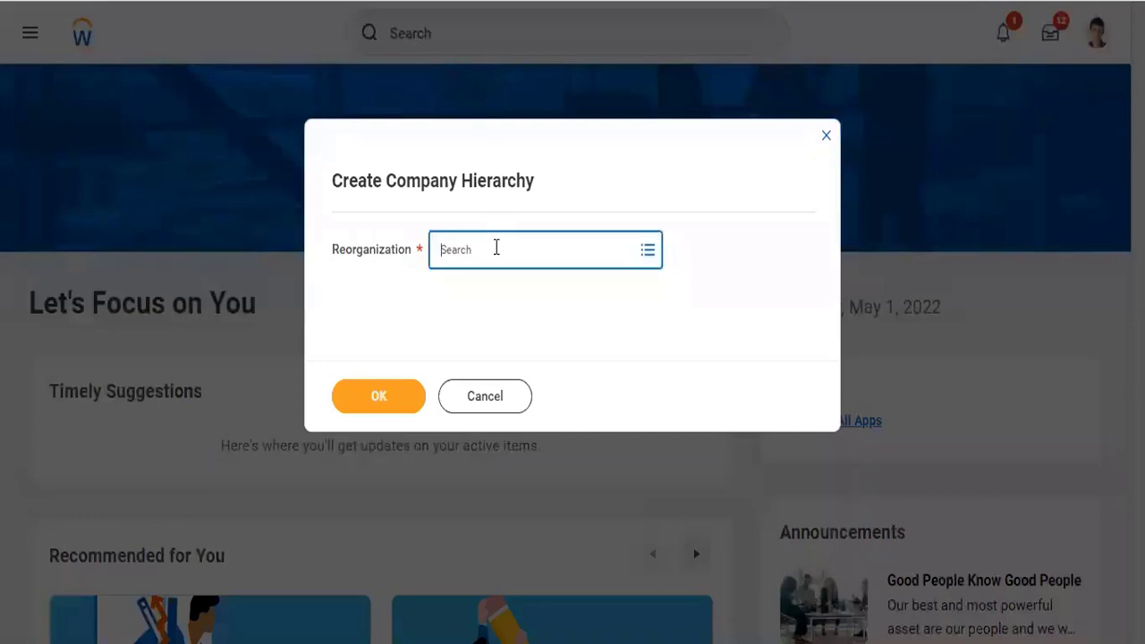
text(twreorg)
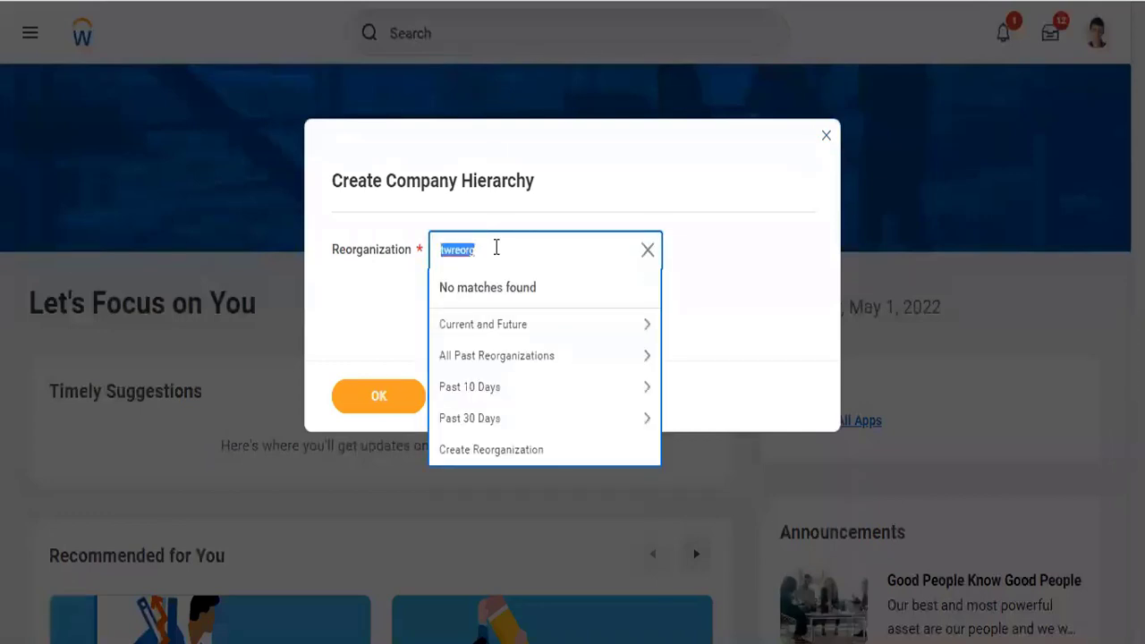
text(twitter)
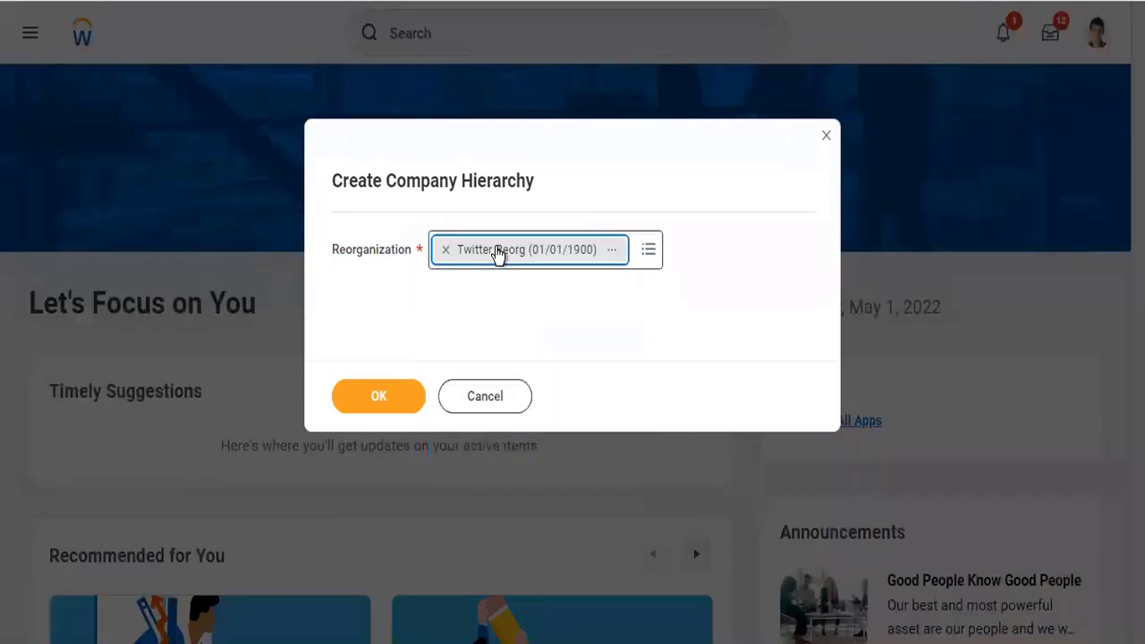
click(391, 399)
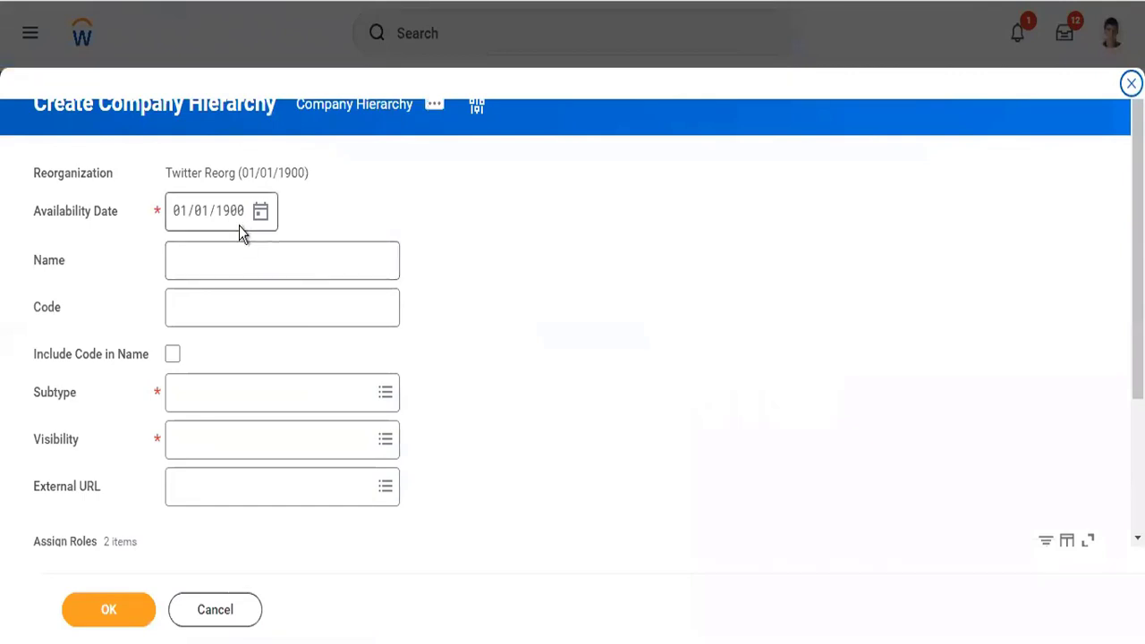
Name the company hierarchy "Twitter Holdings Company Hierarchy"
mouse_move(239, 225)
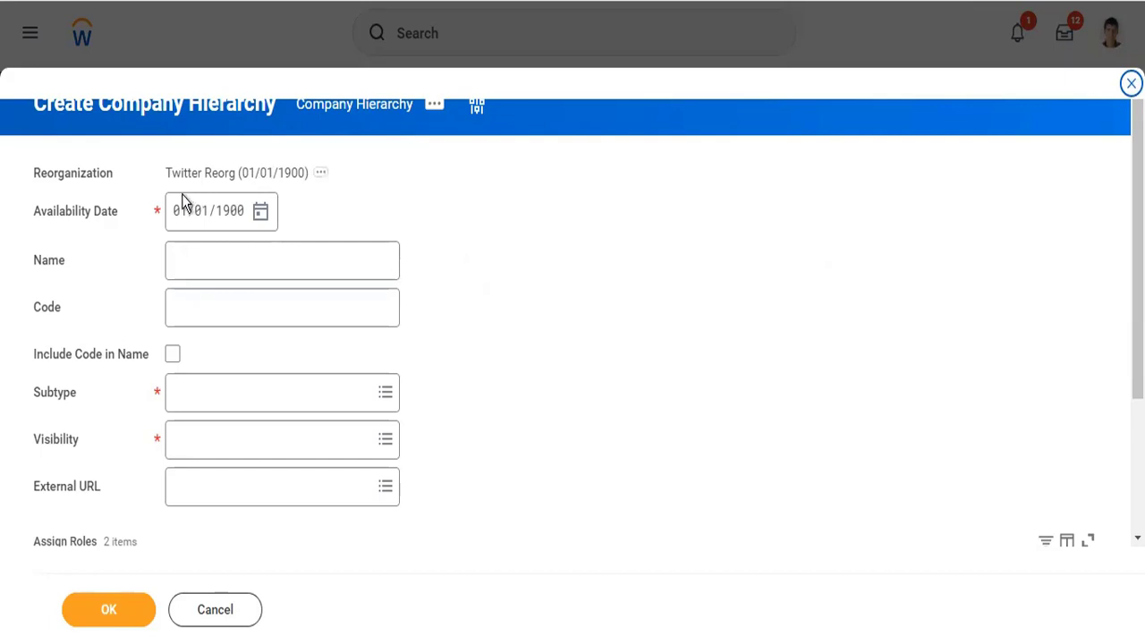
mouse_move(236, 201)
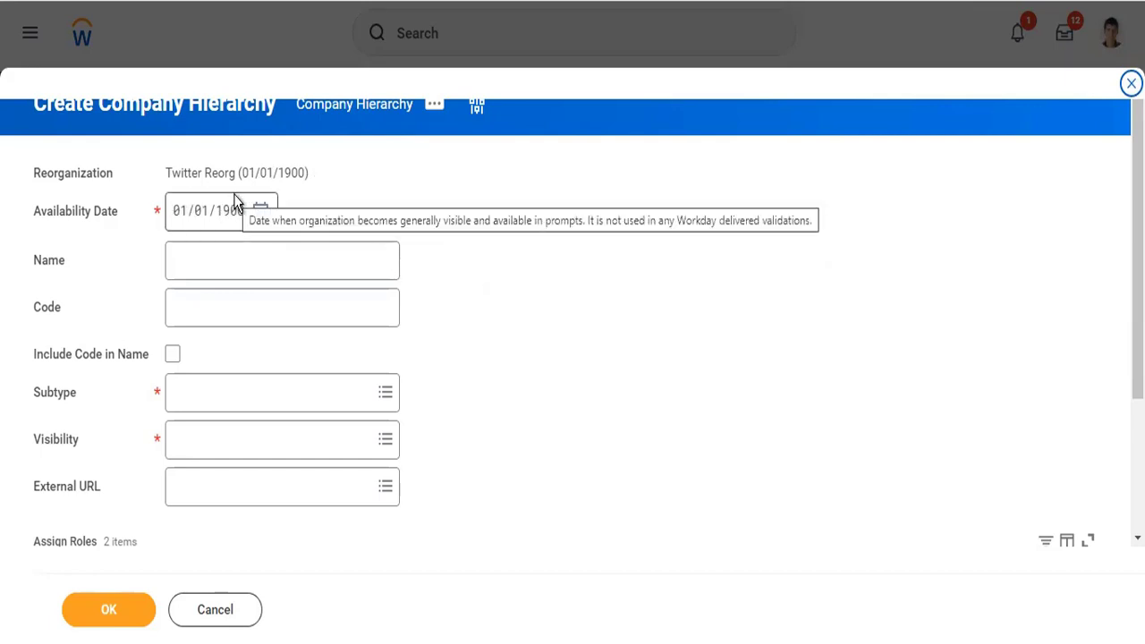
click(221, 247)
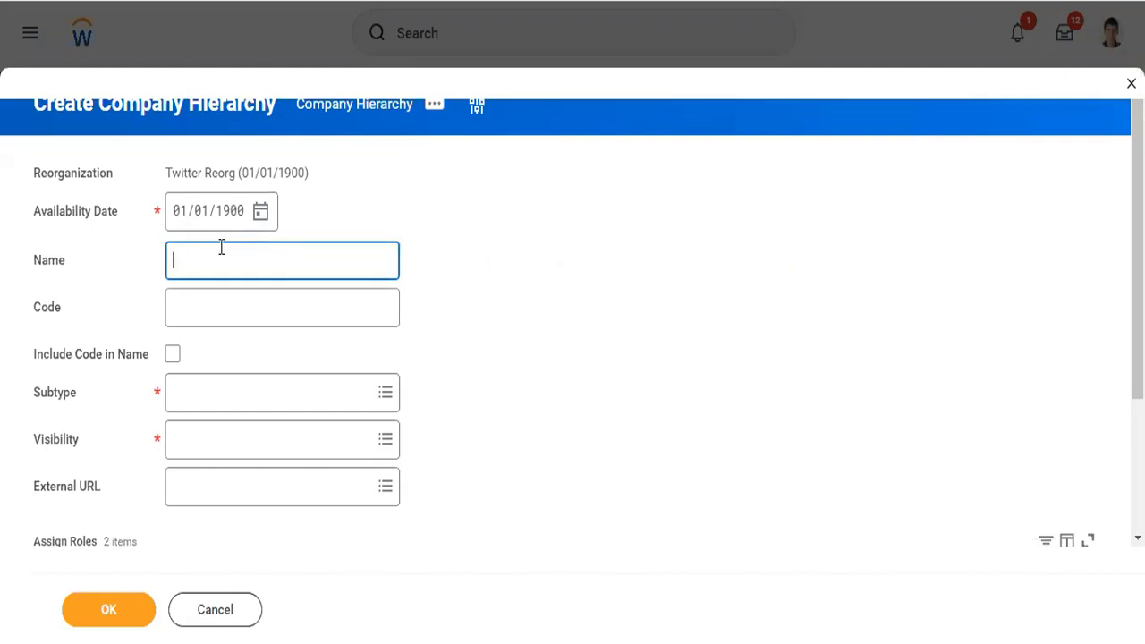
text(Twitter Con)
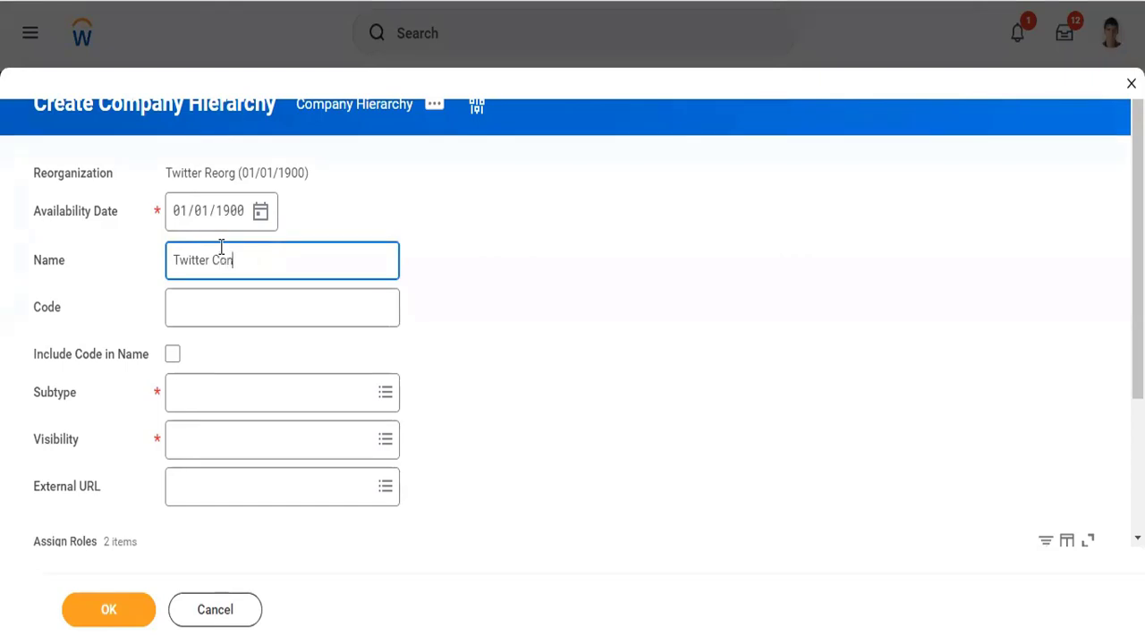
key(BackSpace)
key(BackSpace)
key(BackSpace)
text(Holdings Company )
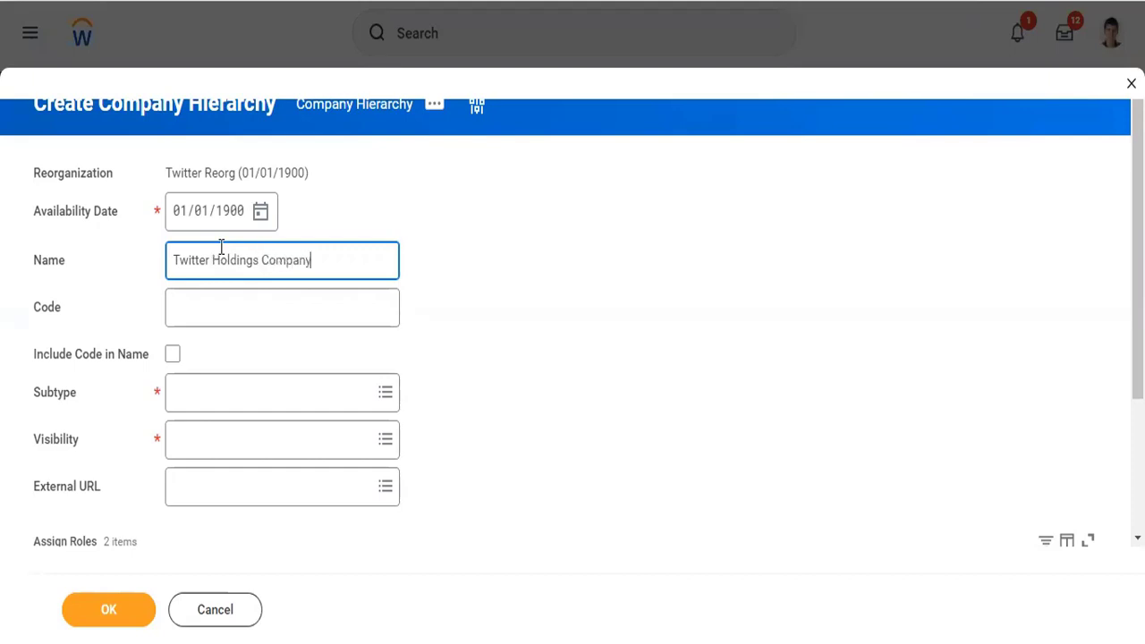
text(Hierarchy)
key(Tab)
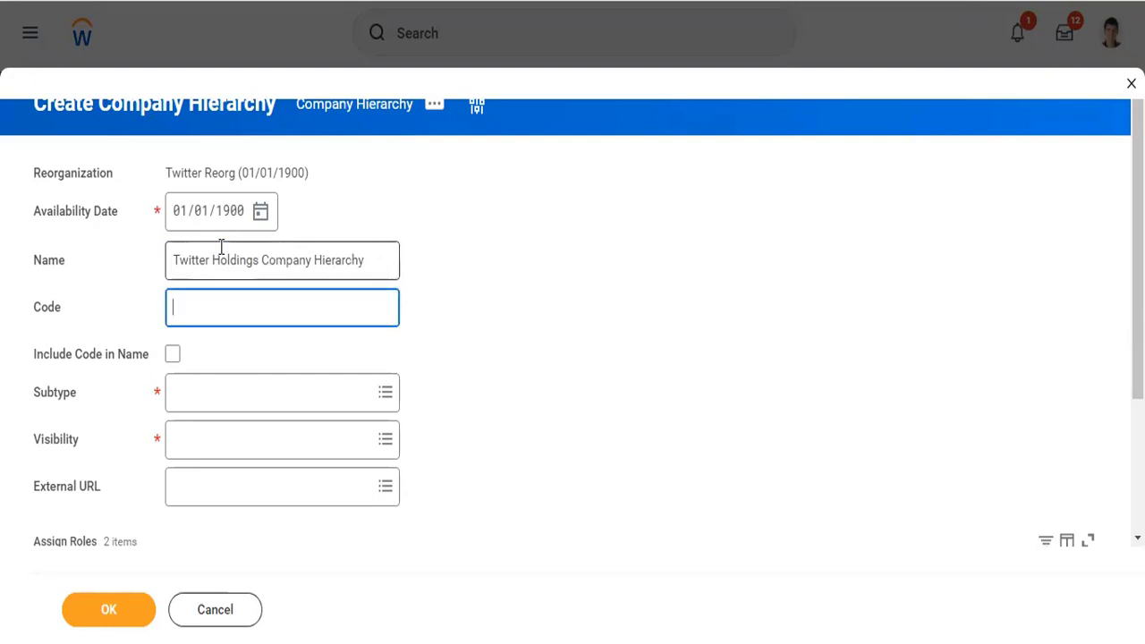
Set the hierarchy's code to THCH and include the code in the name
text(THCH)
drag(230, 304, 139, 327)
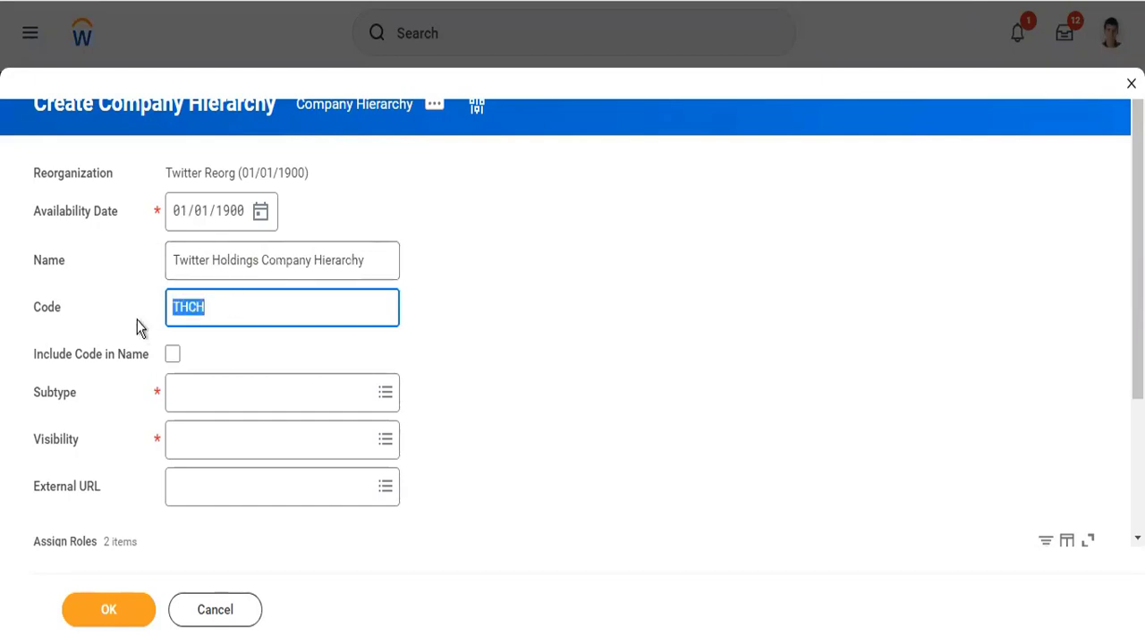
click(173, 358)
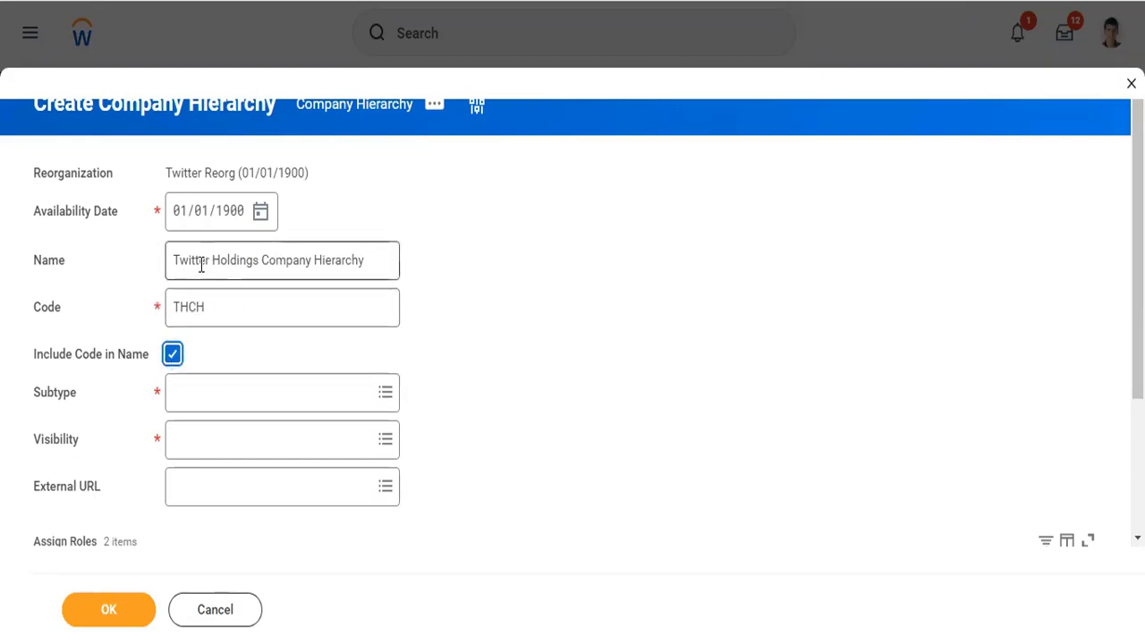
Set the hierarchy's subtype to Company and its visibility to Everyone
click(212, 399)
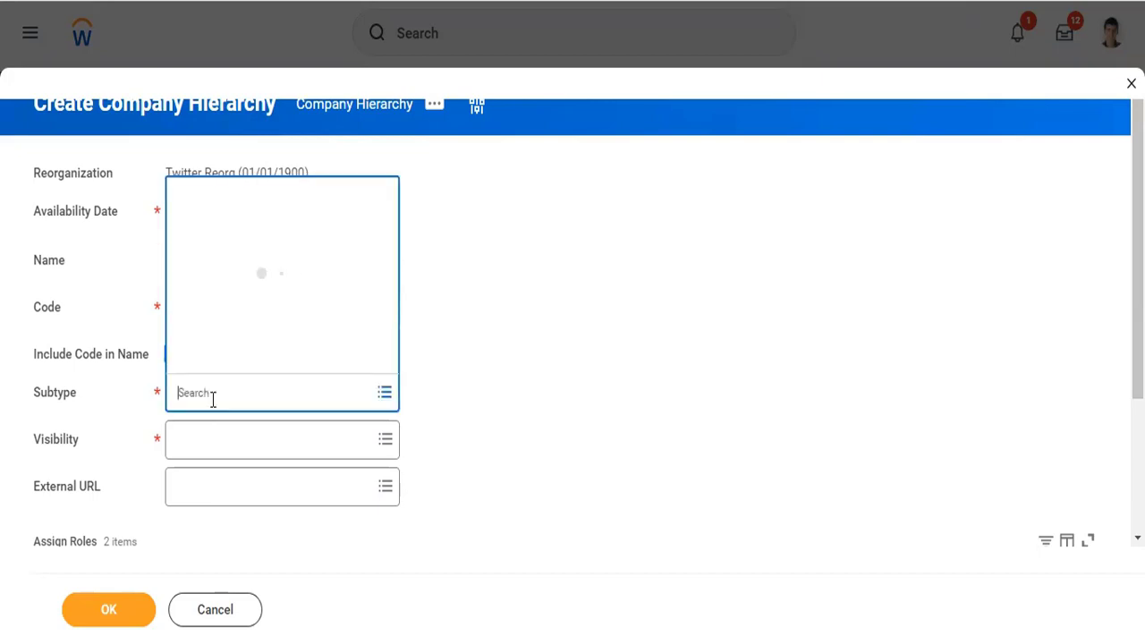
click(235, 324)
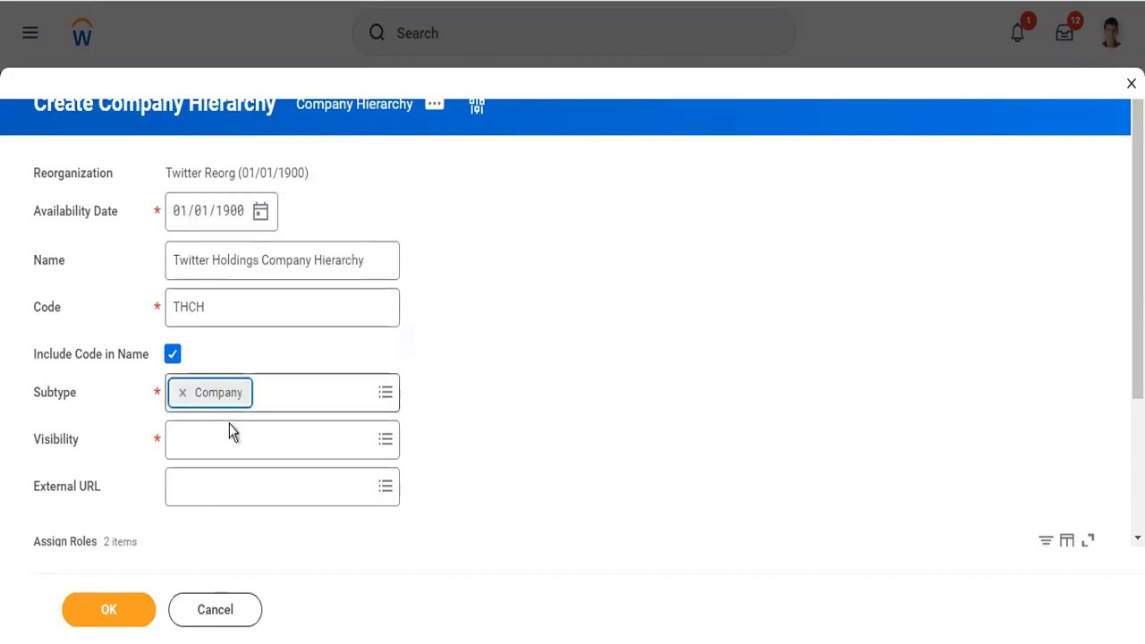
click(230, 428)
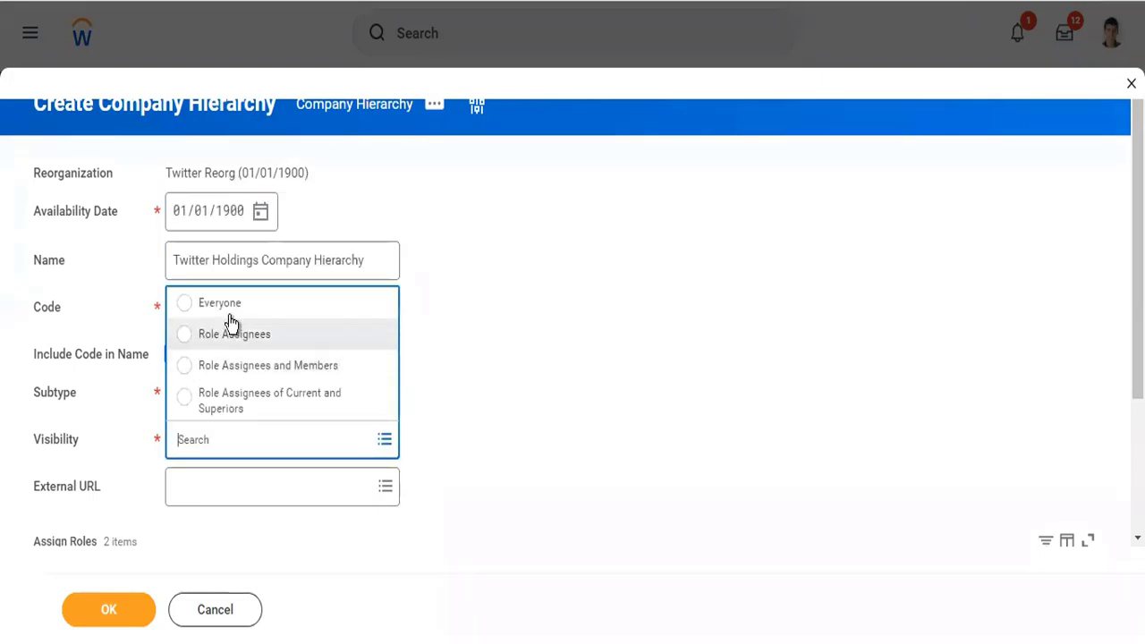
click(227, 305)
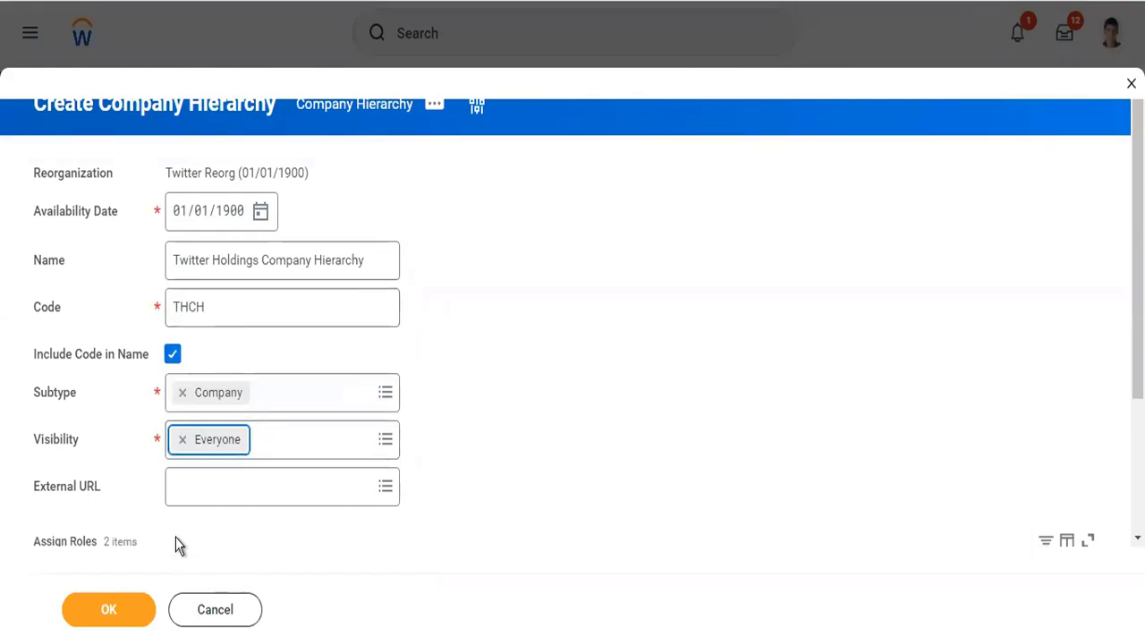
Add an Accounting Manager role assignment to the hierarchy and assign it to the P-00003 Controller position
scroll(177, 542, down, 2)
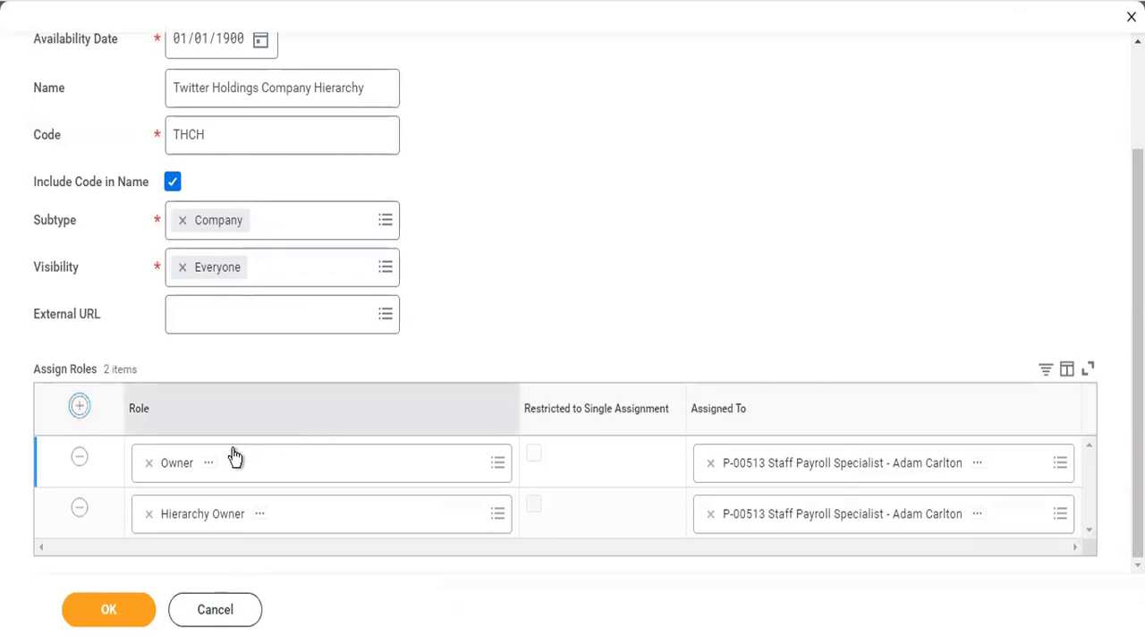
click(79, 409)
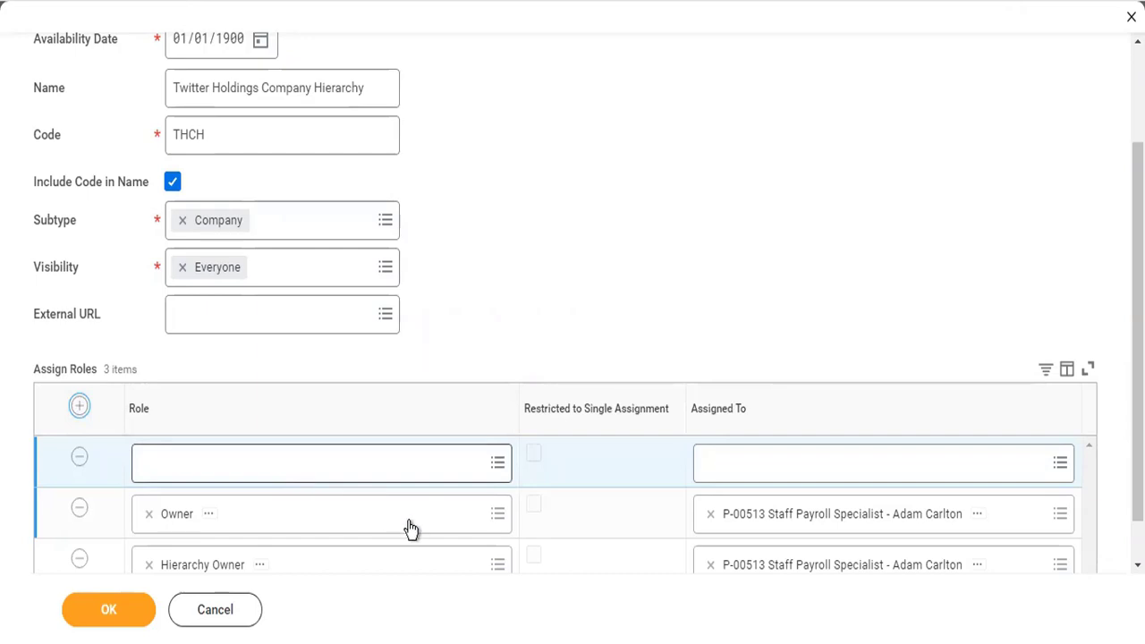
click(439, 476)
text(acc)
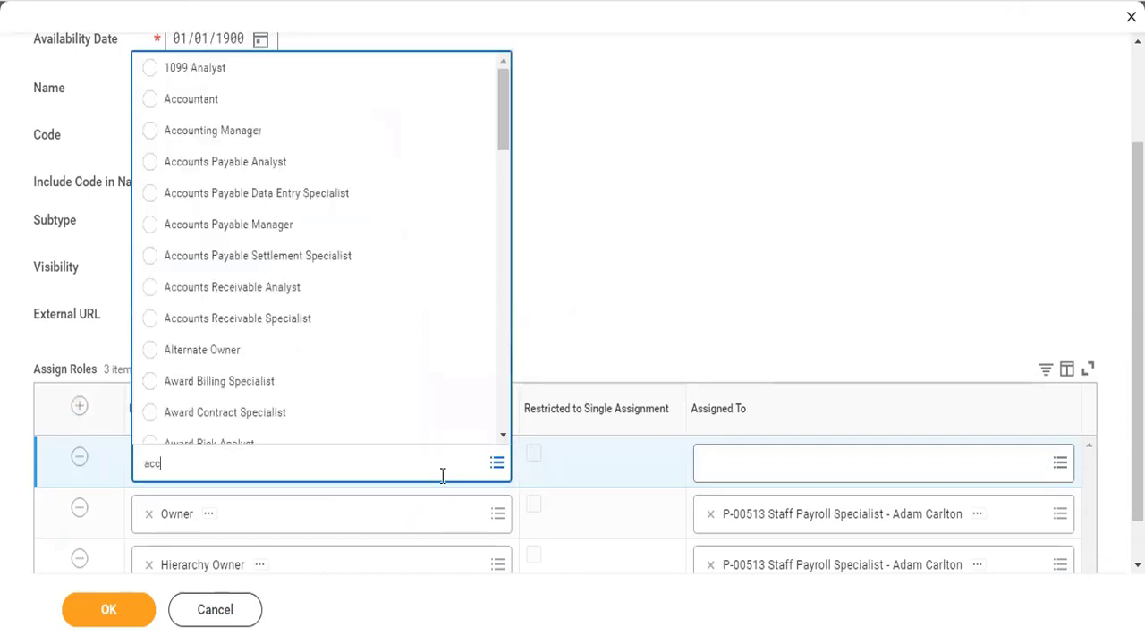
click(233, 132)
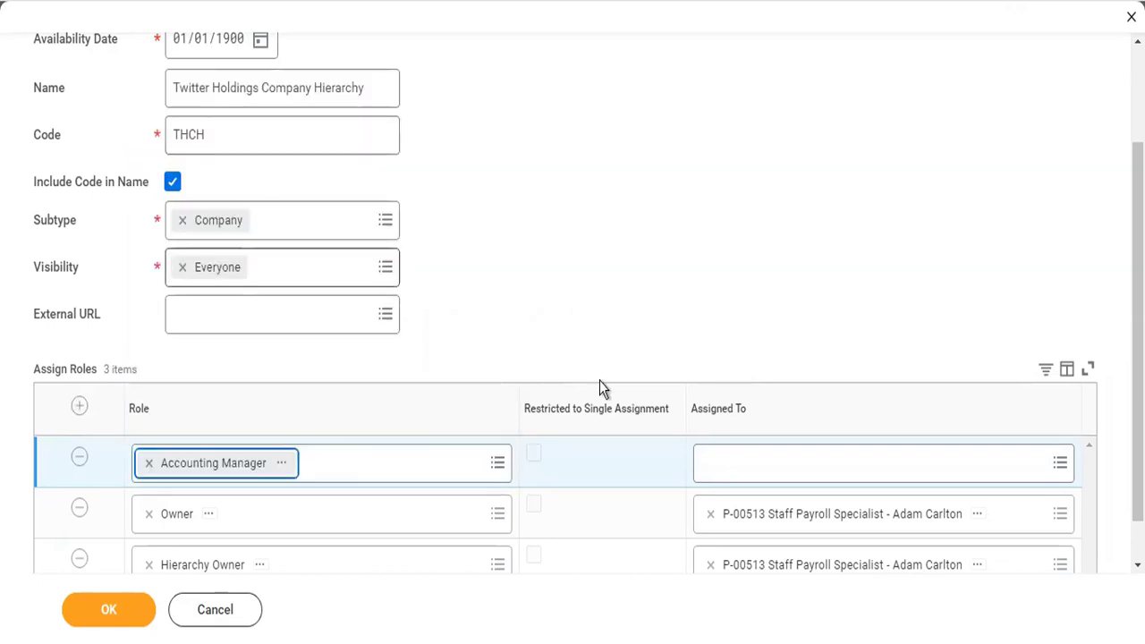
click(727, 461)
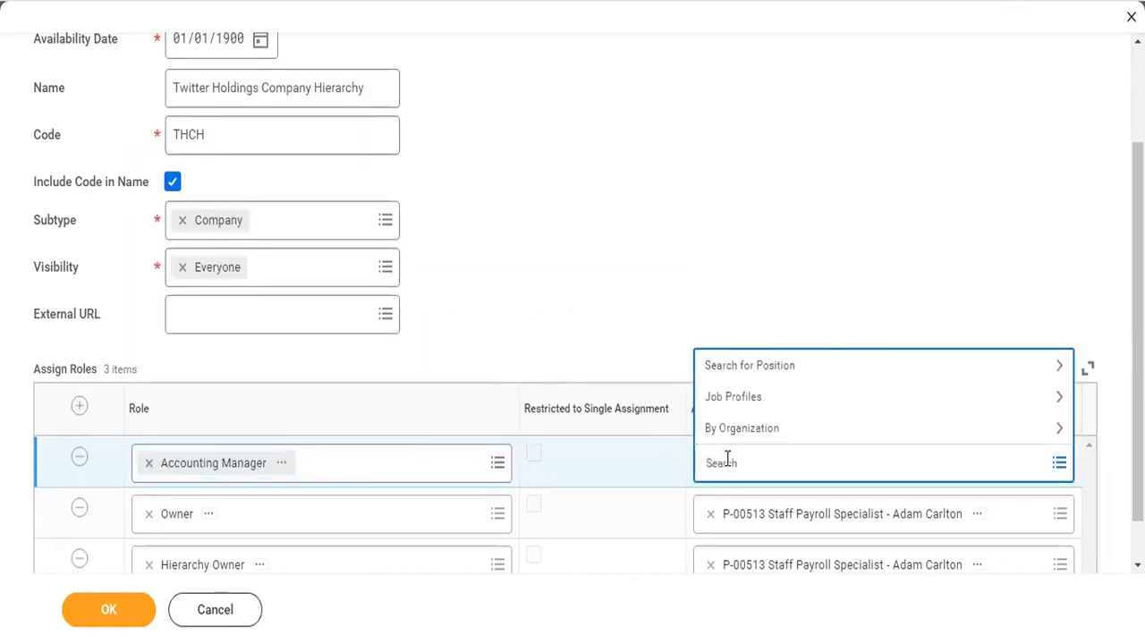
text(twitter sr)
key(Return)
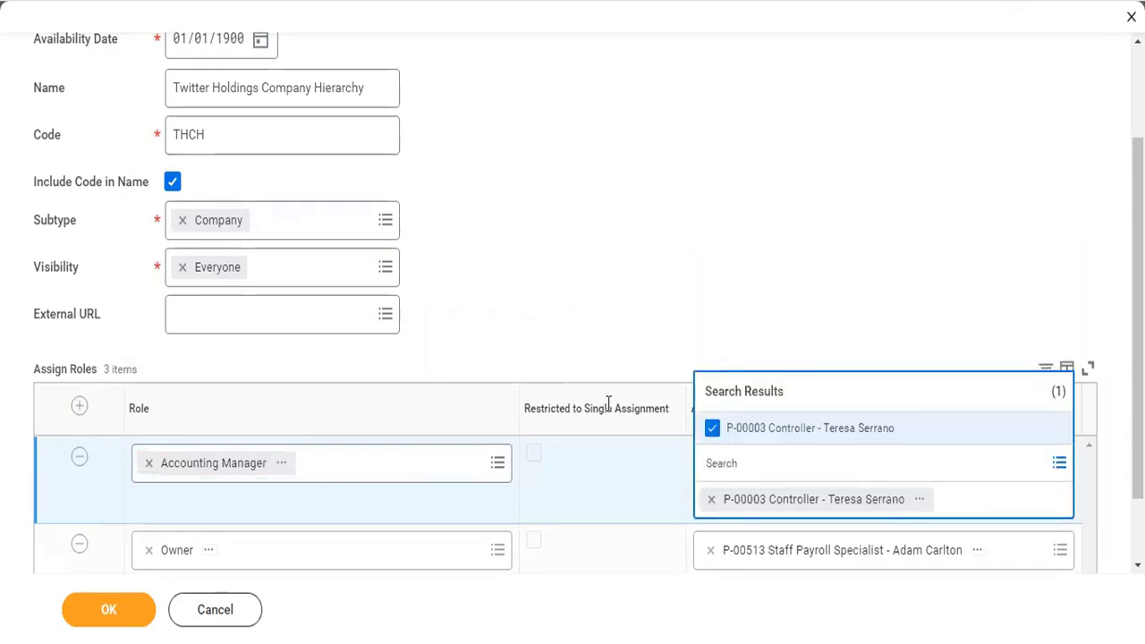
click(249, 484)
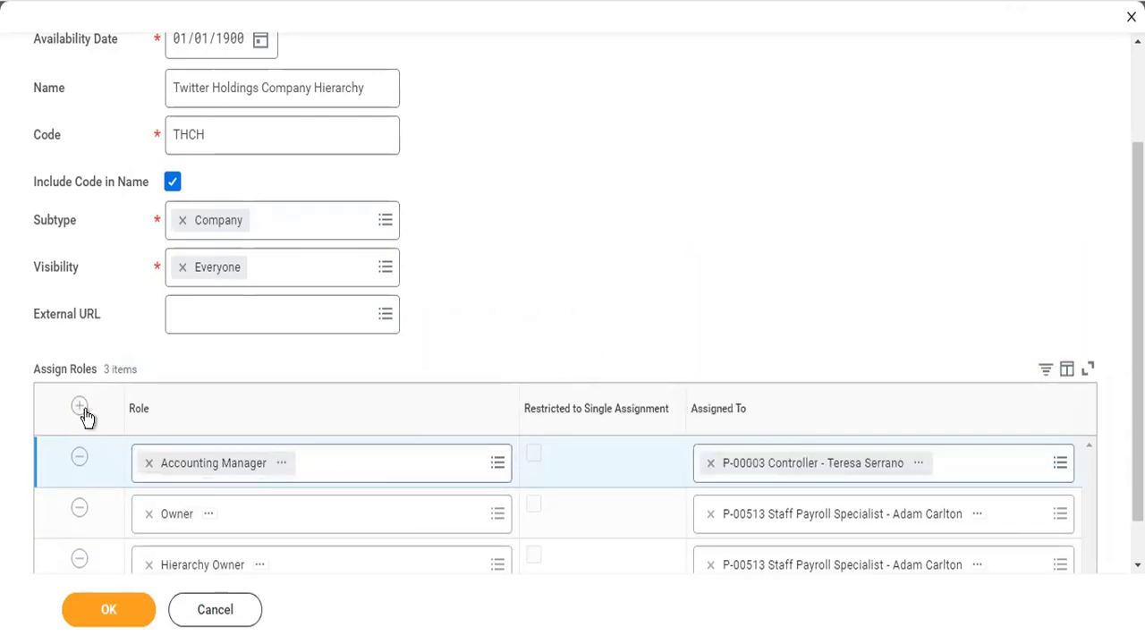
Add an Accounts Payable Settlement Specialist role assignment to the hierarchy and assign it to the P-00003 Controller position
click(391, 472)
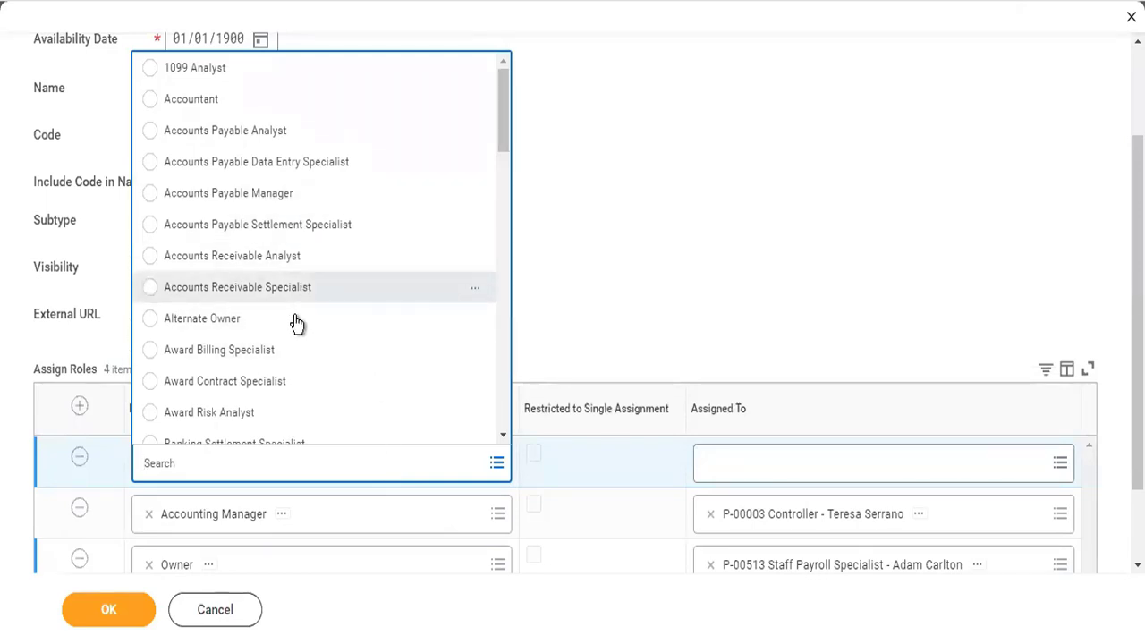
click(284, 233)
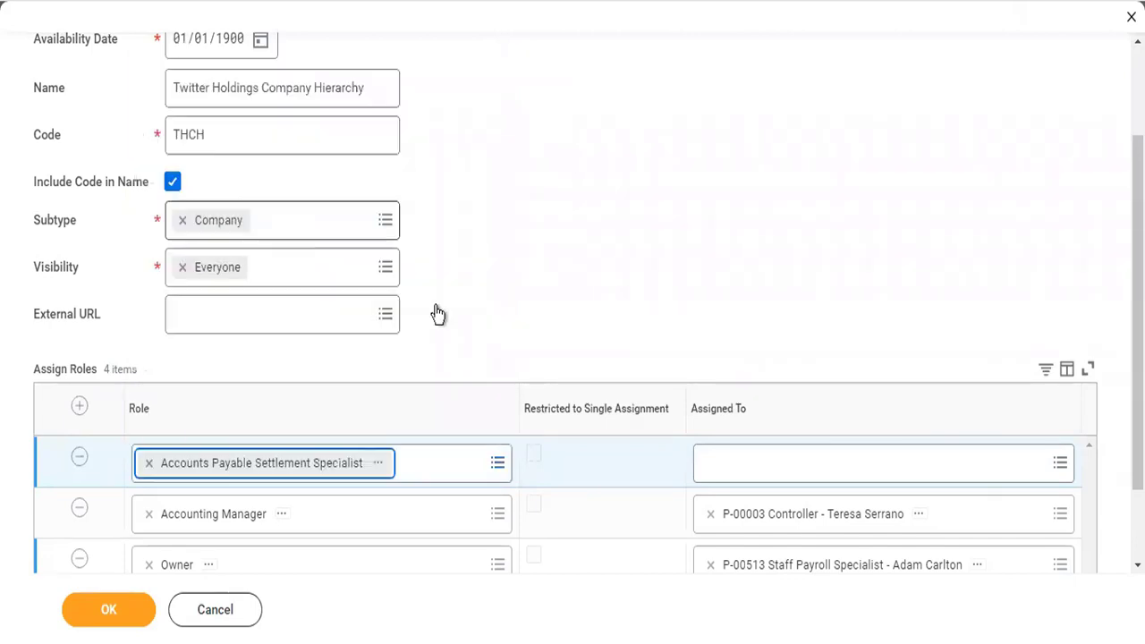
click(742, 463)
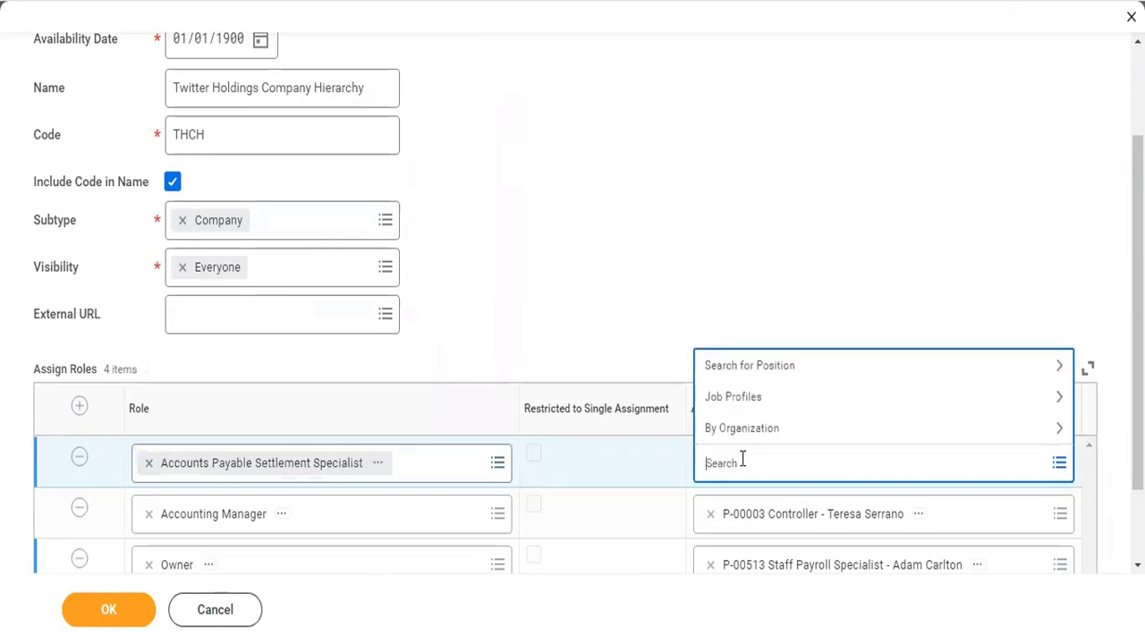
text(Ter ser)
key(Return)
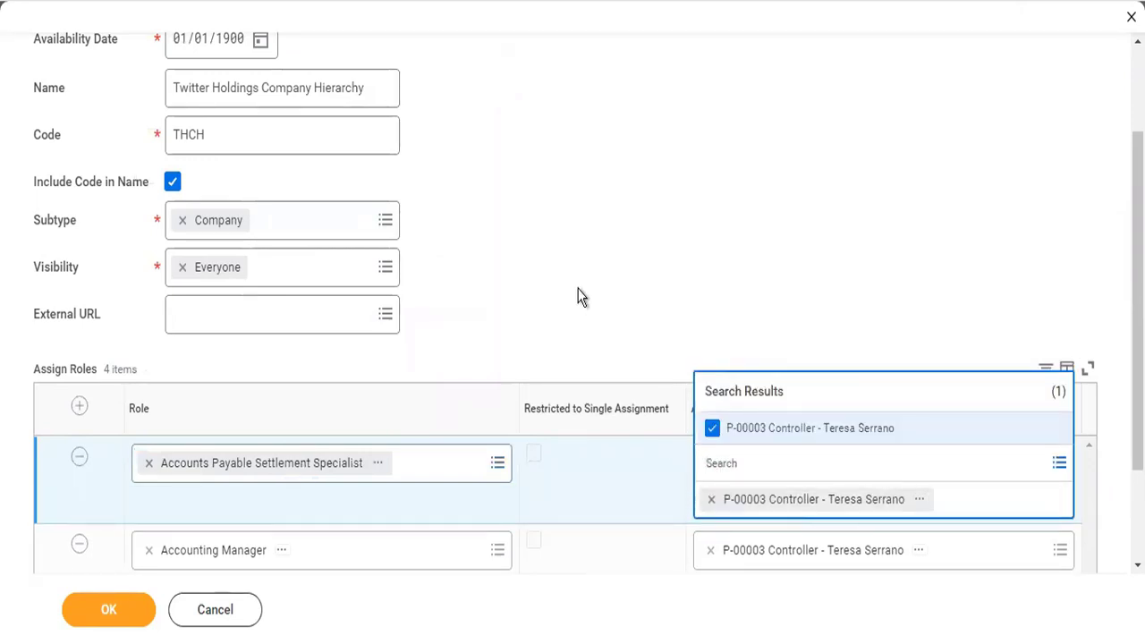
click(579, 298)
scroll(452, 557, down, 1)
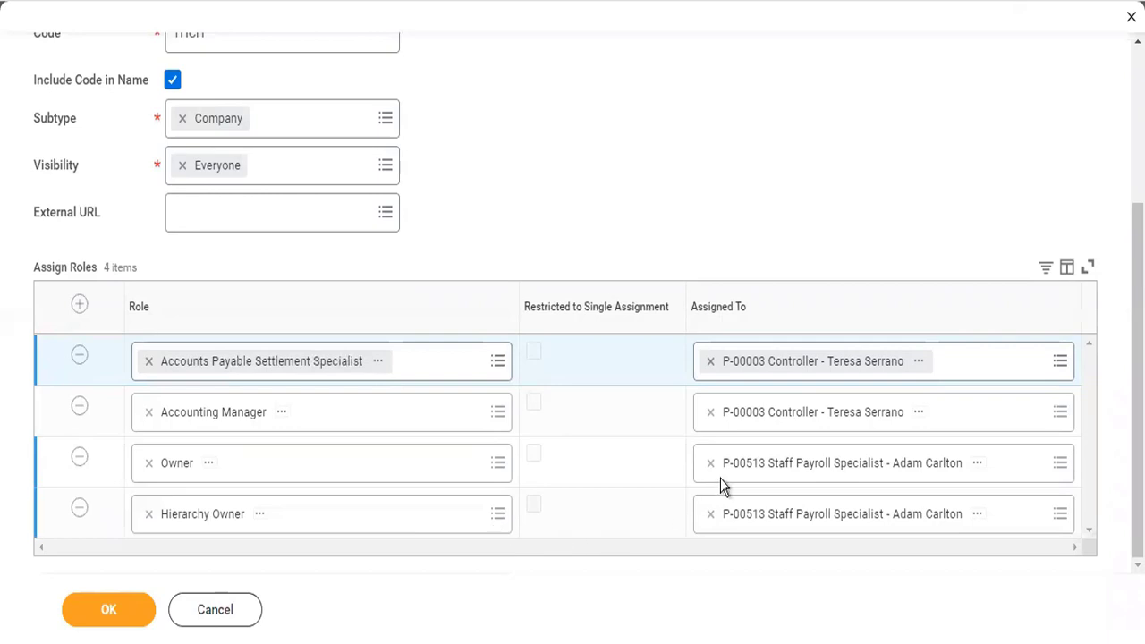
Review the Accounts Payable Settlement Specialist role's details and submit the new company hierarchy
click(379, 360)
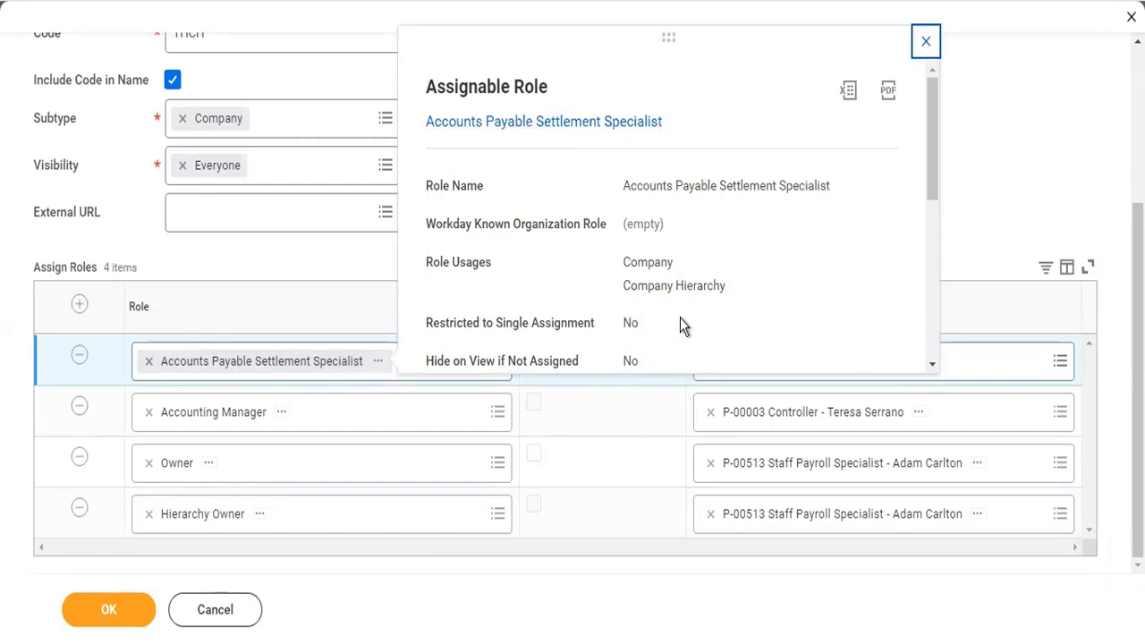
click(972, 212)
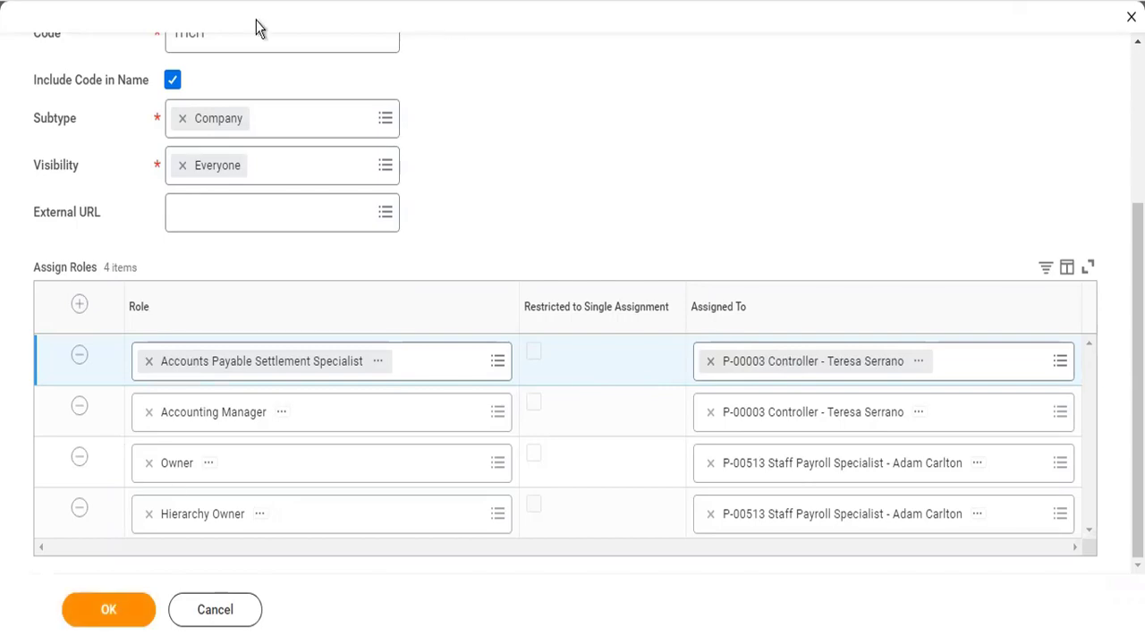
scroll(215, 328, up, 3)
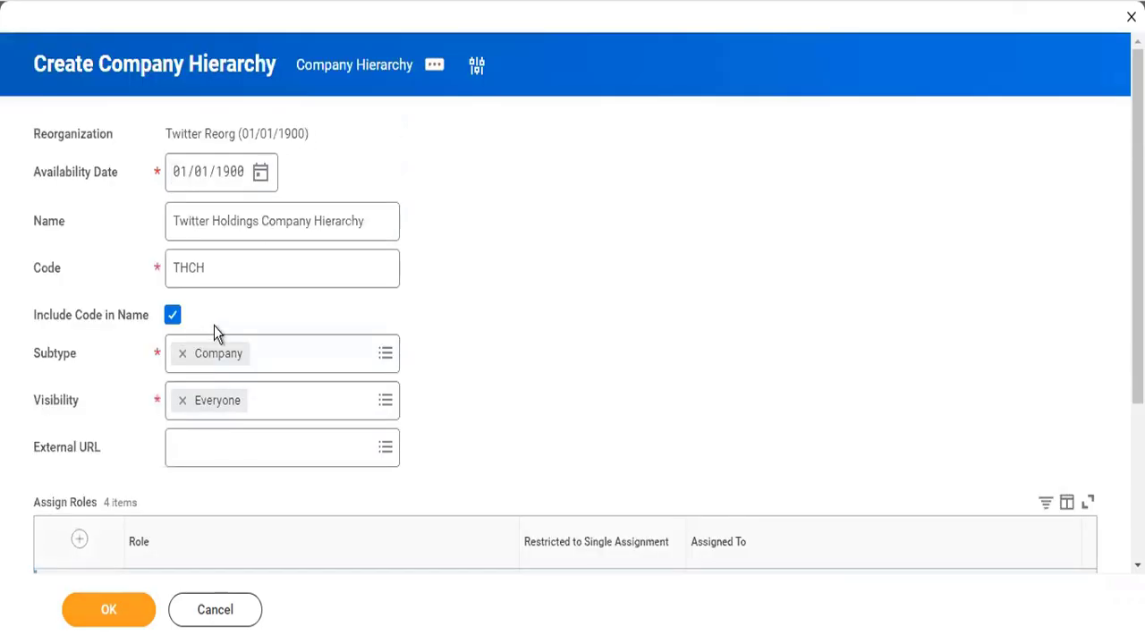
click(214, 268)
drag(215, 267, 126, 280)
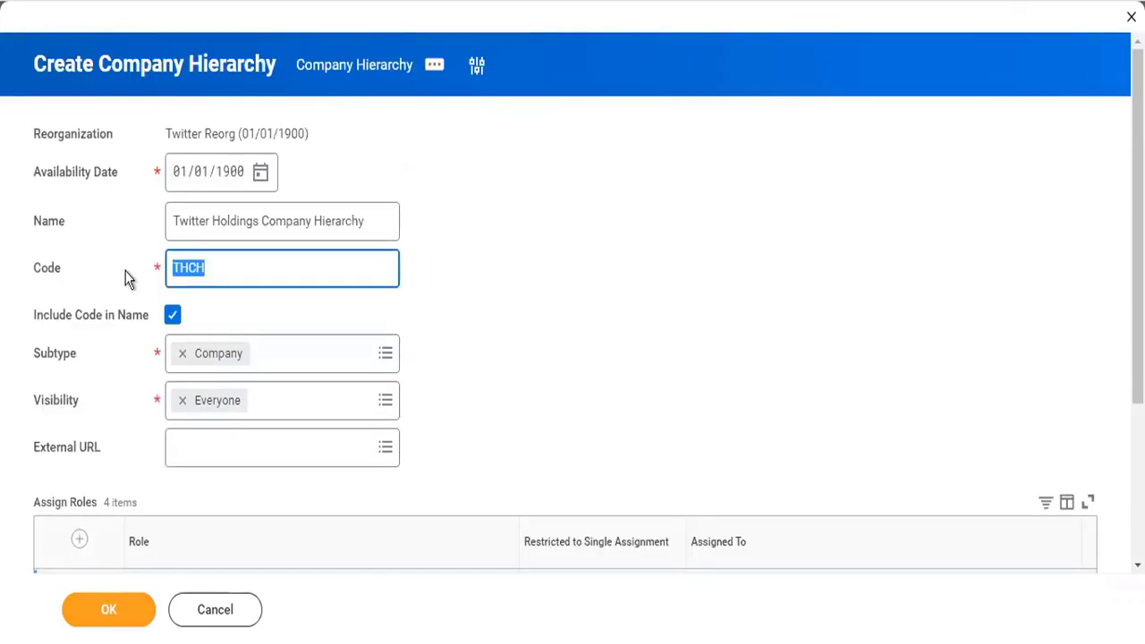
key(Return)
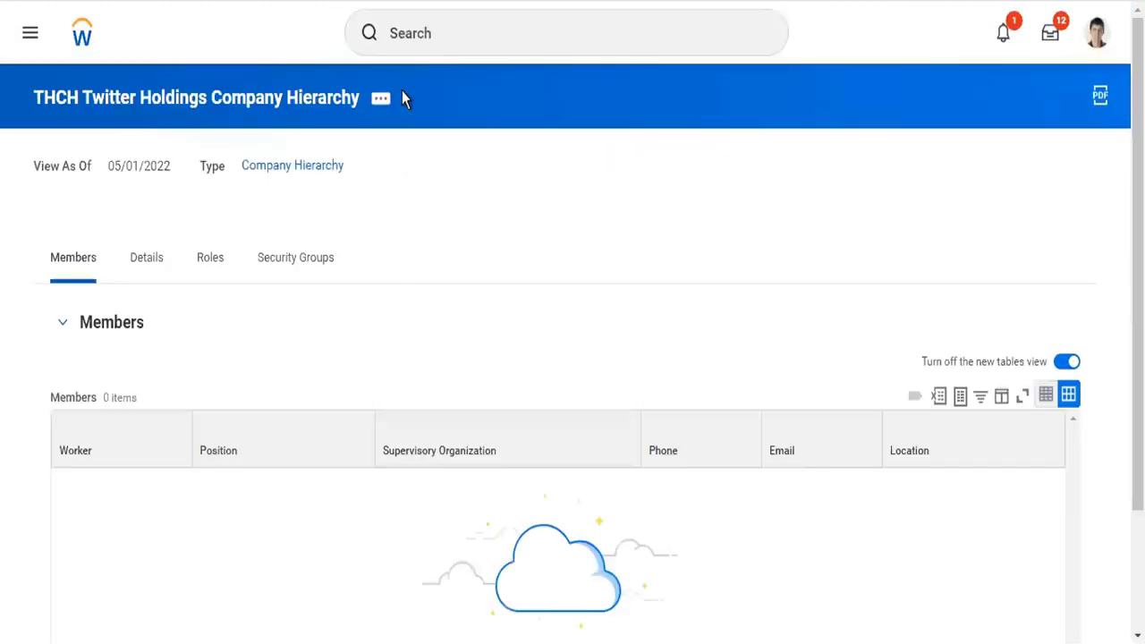
Set the reference ID value of the THCH Twitter Holdings Company Hierarchy to THCH and finish the edit
click(381, 100)
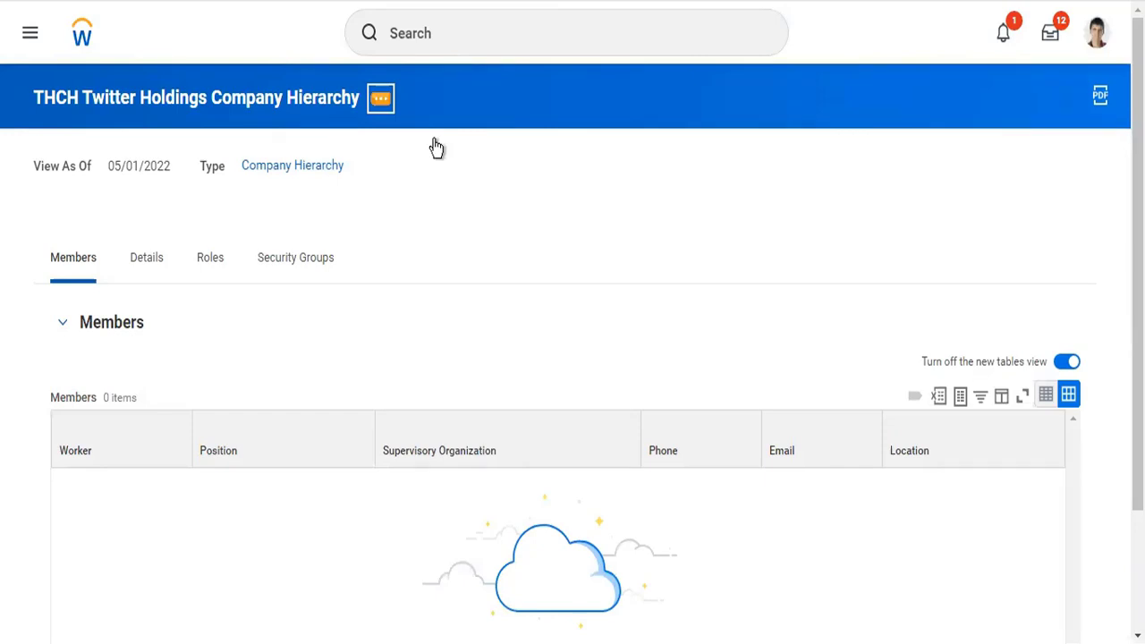
mouse_move(434, 145)
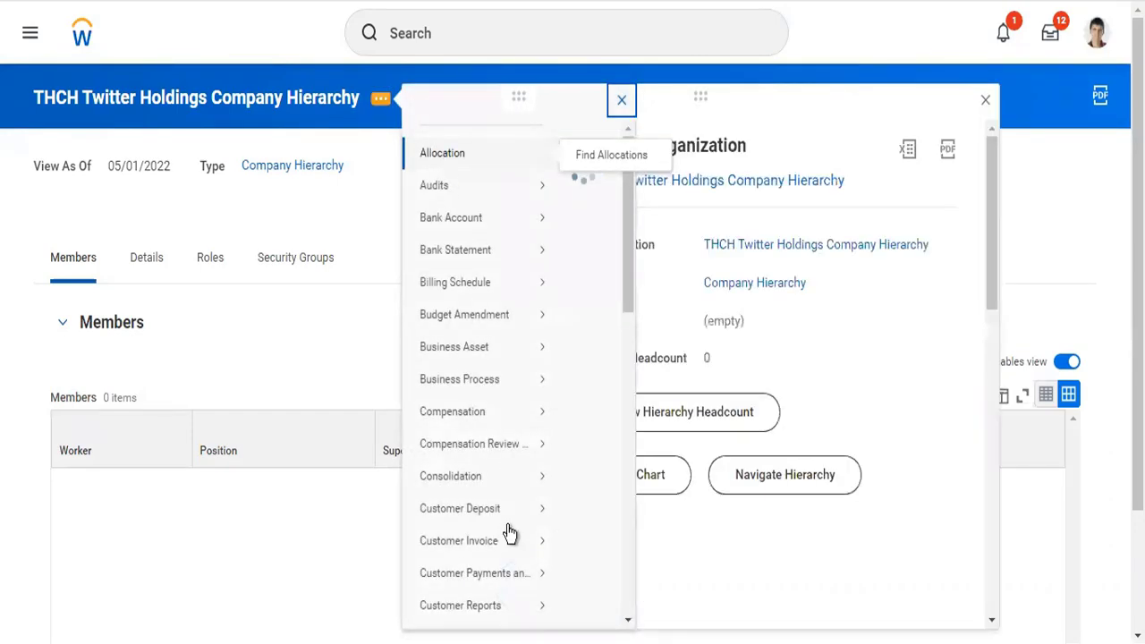
scroll(506, 544, down, 5)
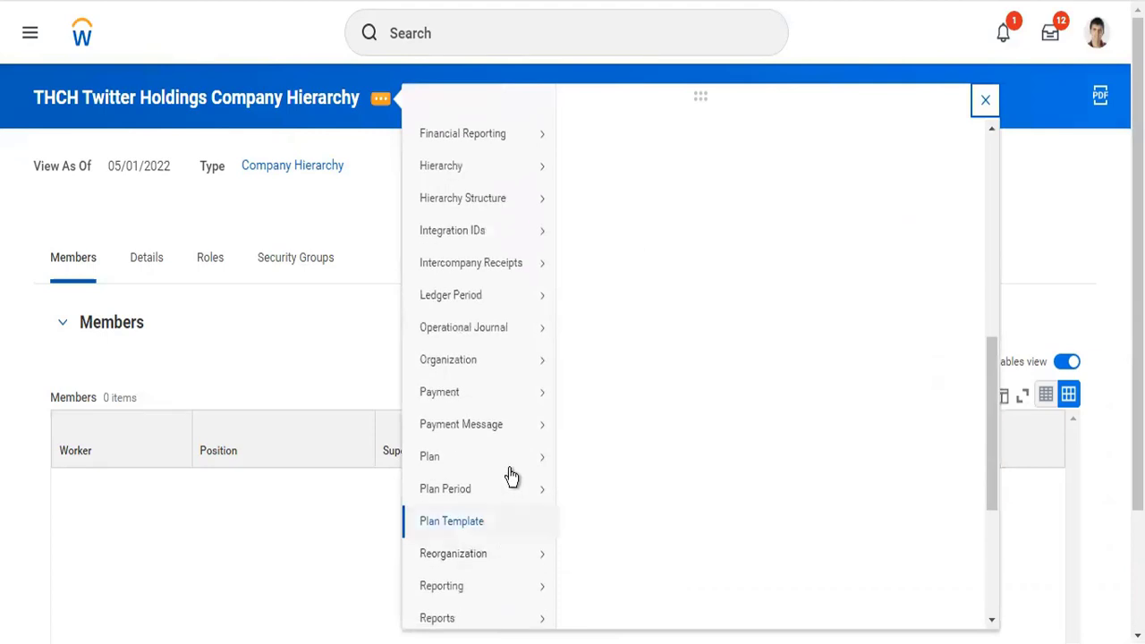
mouse_move(510, 460)
scroll(511, 475, down, 3)
scroll(511, 475, down, 1)
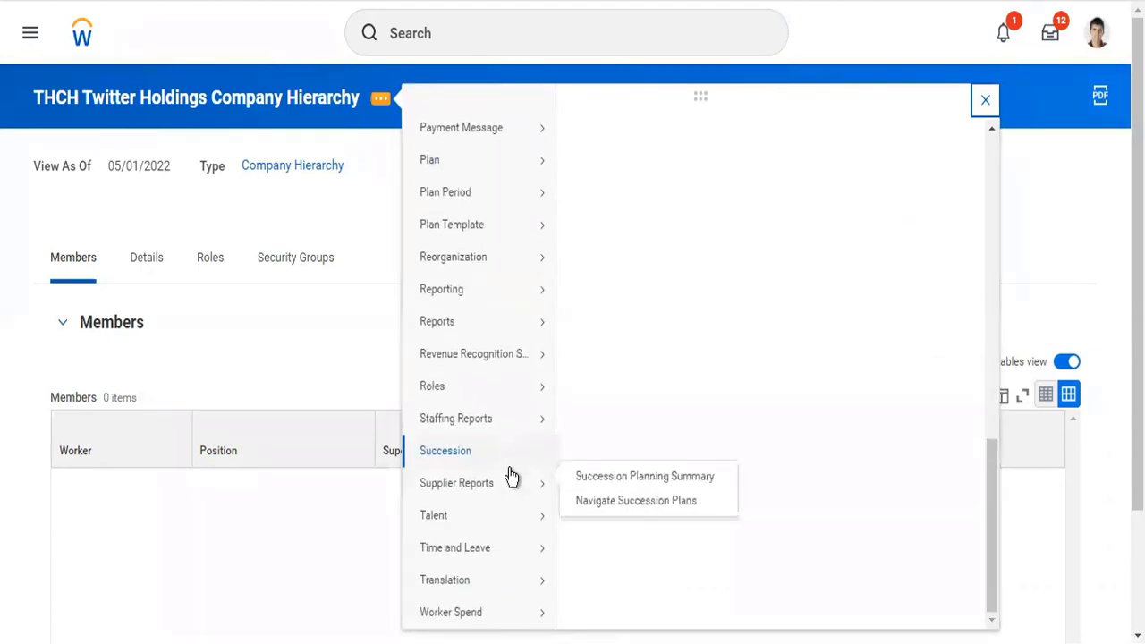
scroll(501, 394, up, 5)
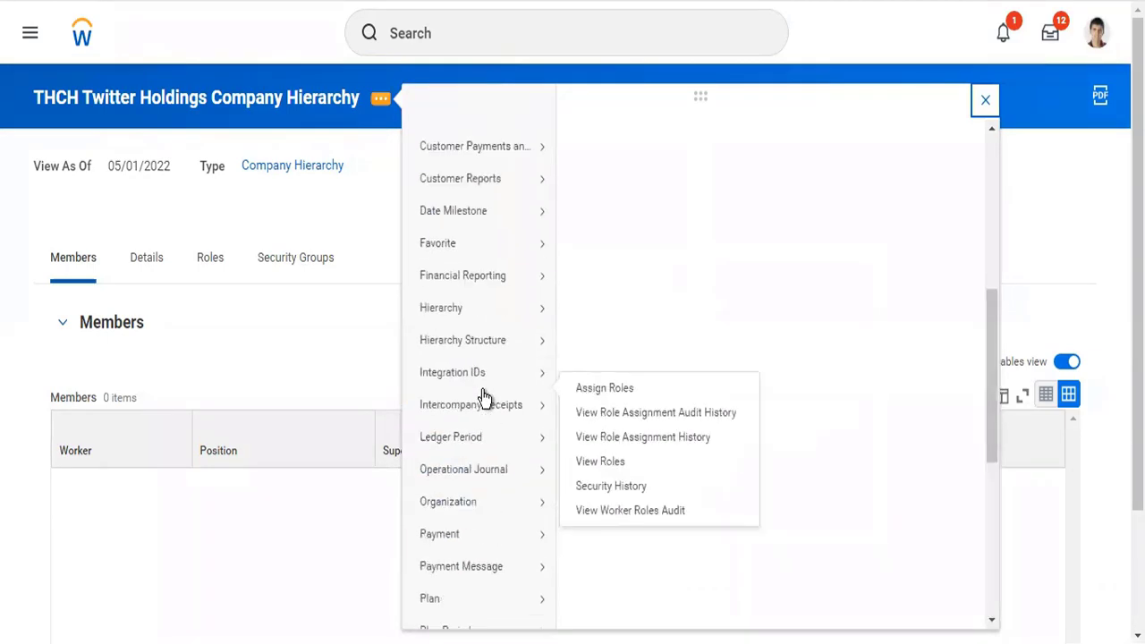
mouse_move(503, 394)
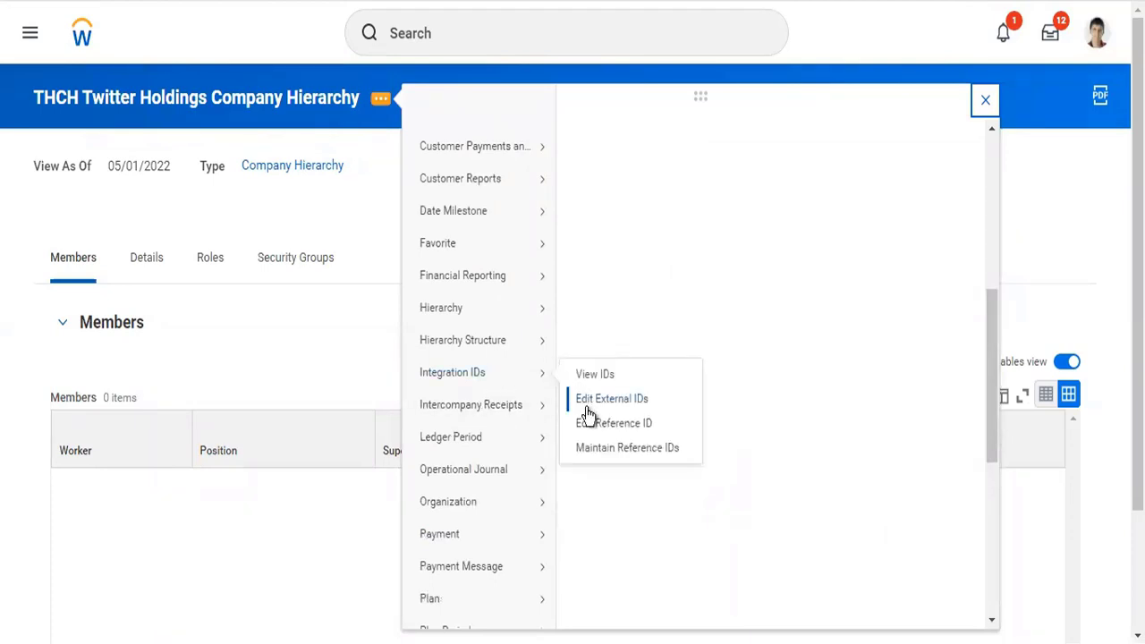
click(586, 427)
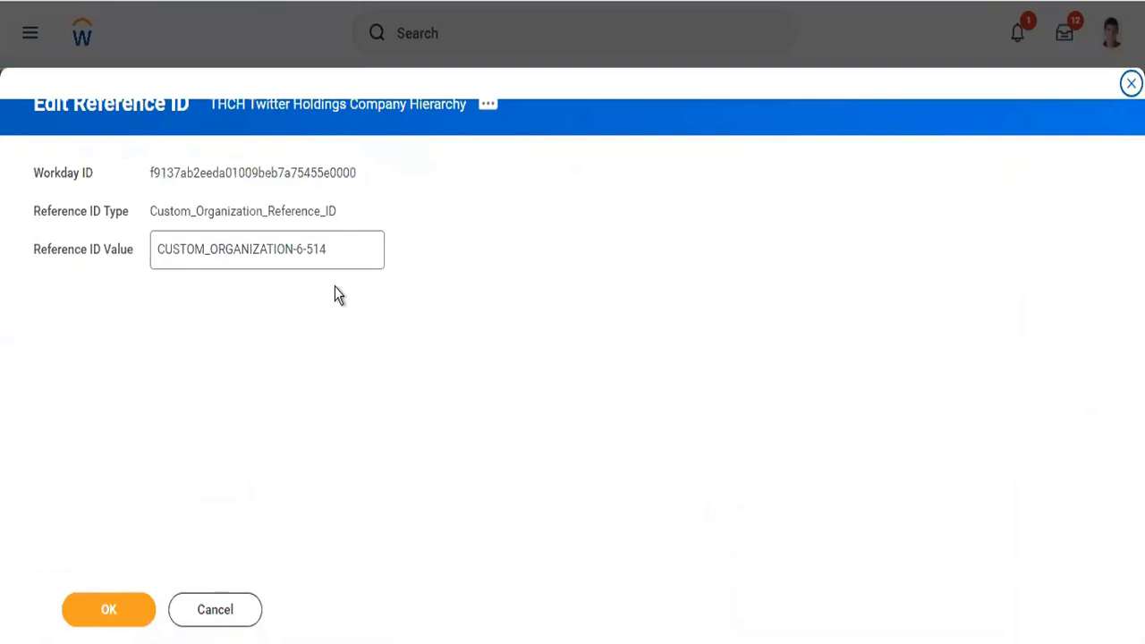
click(335, 242)
click(29, 206)
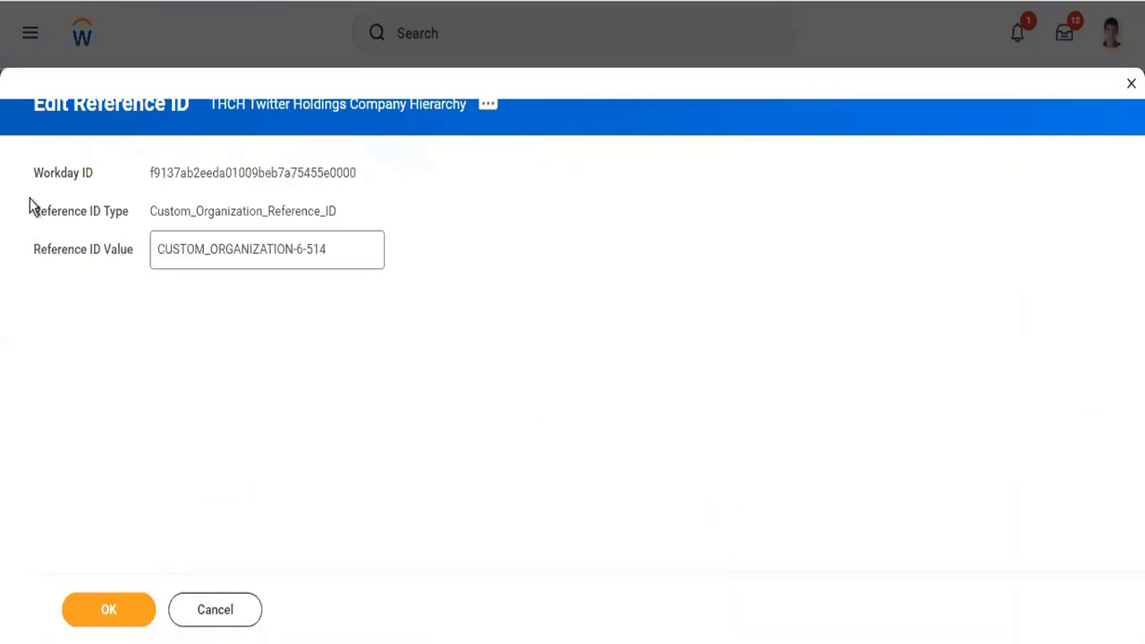
triple_click(353, 246)
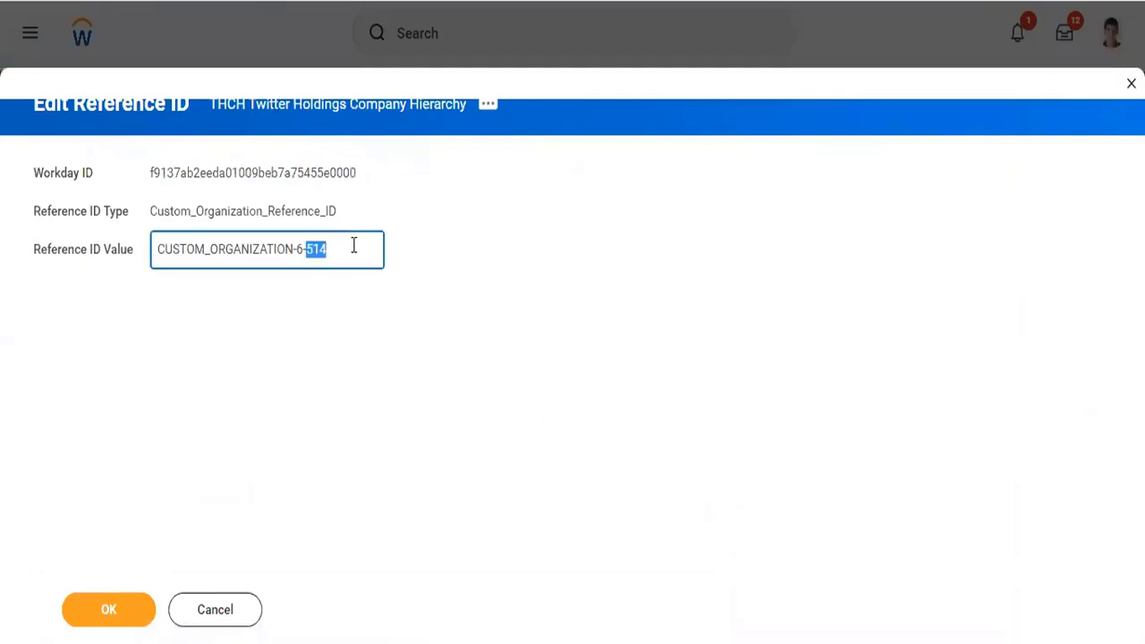
text(THCH)
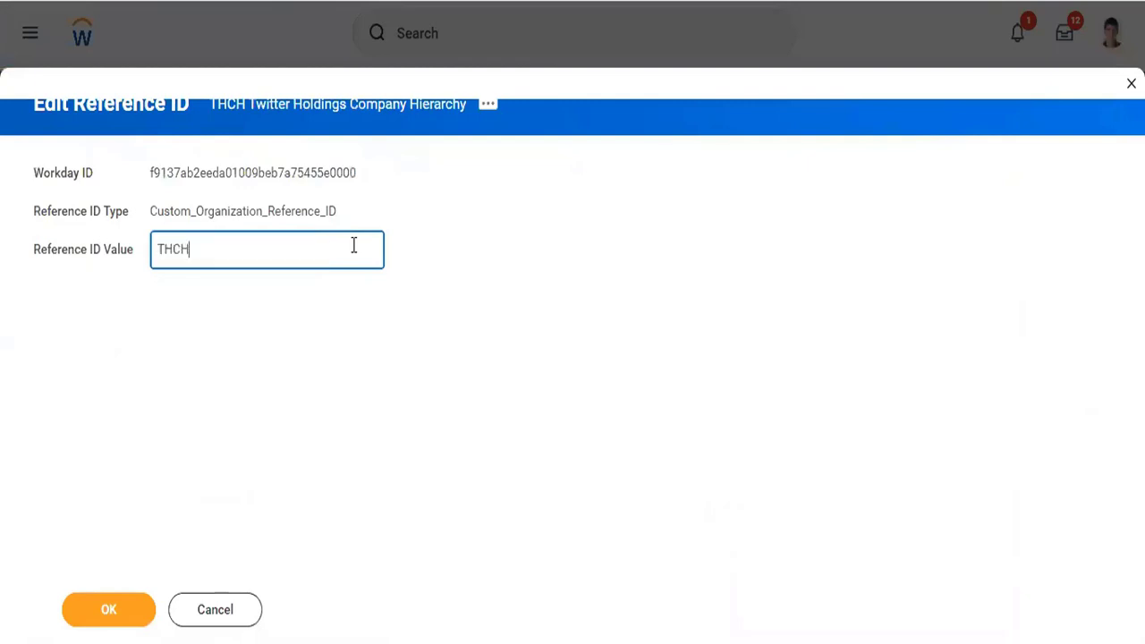
click(105, 623)
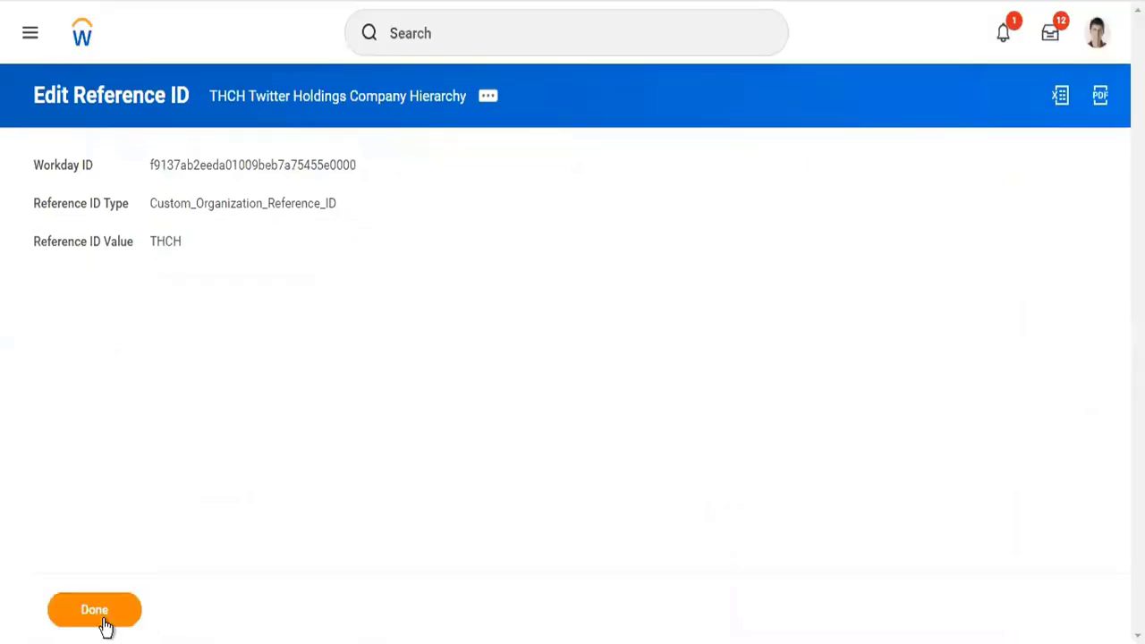
click(102, 624)
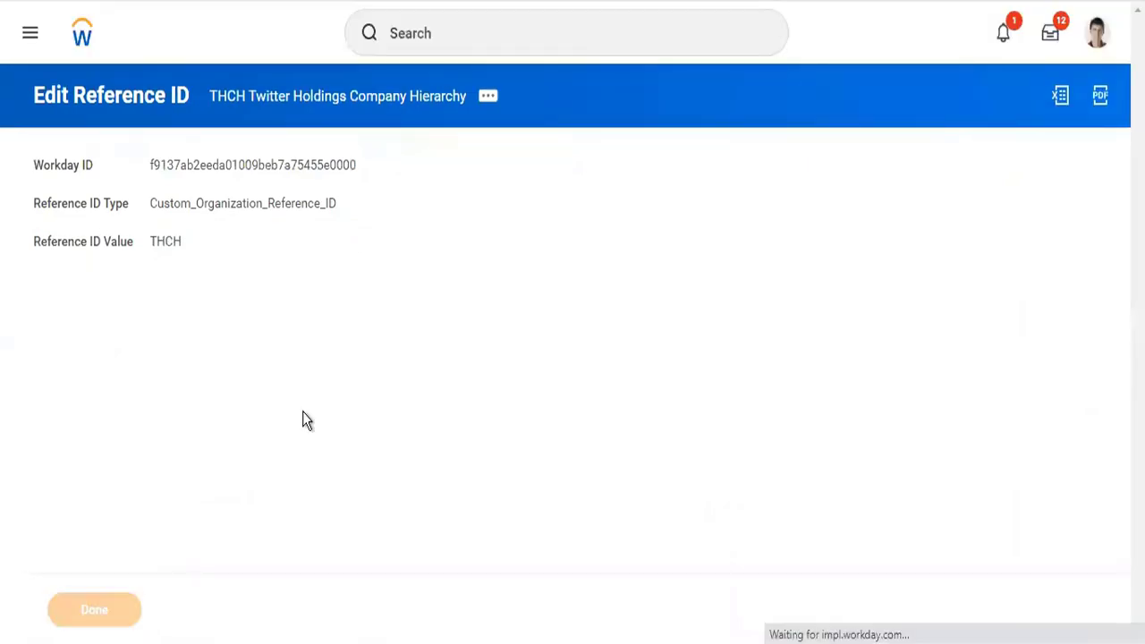
Search for the company hierarchy by its reference ID "thch"
click(465, 50)
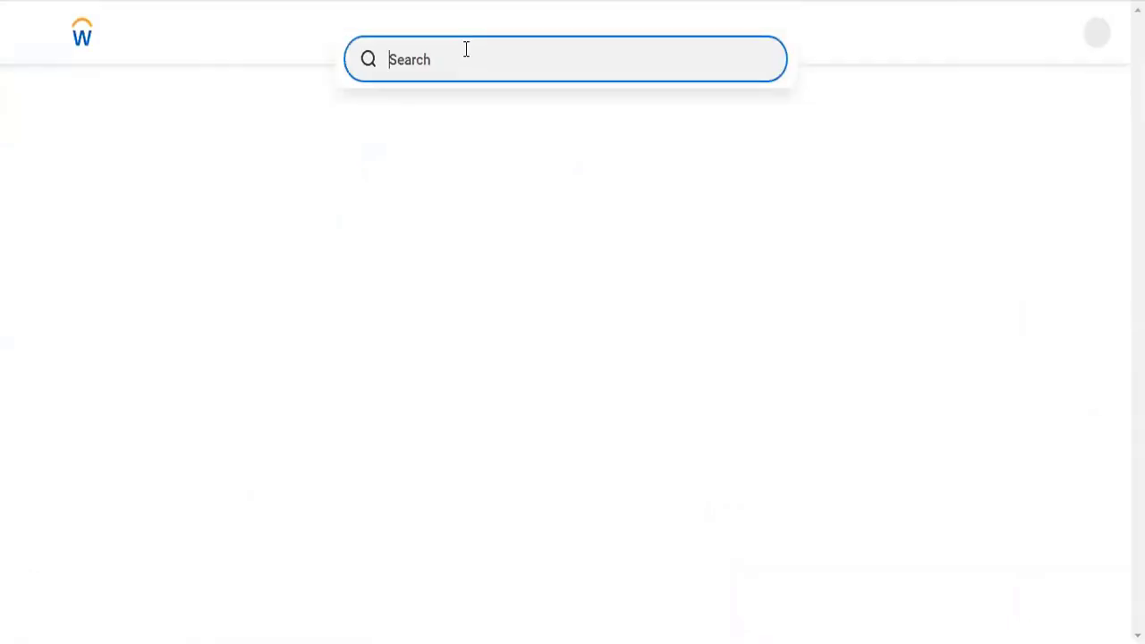
text(thch)
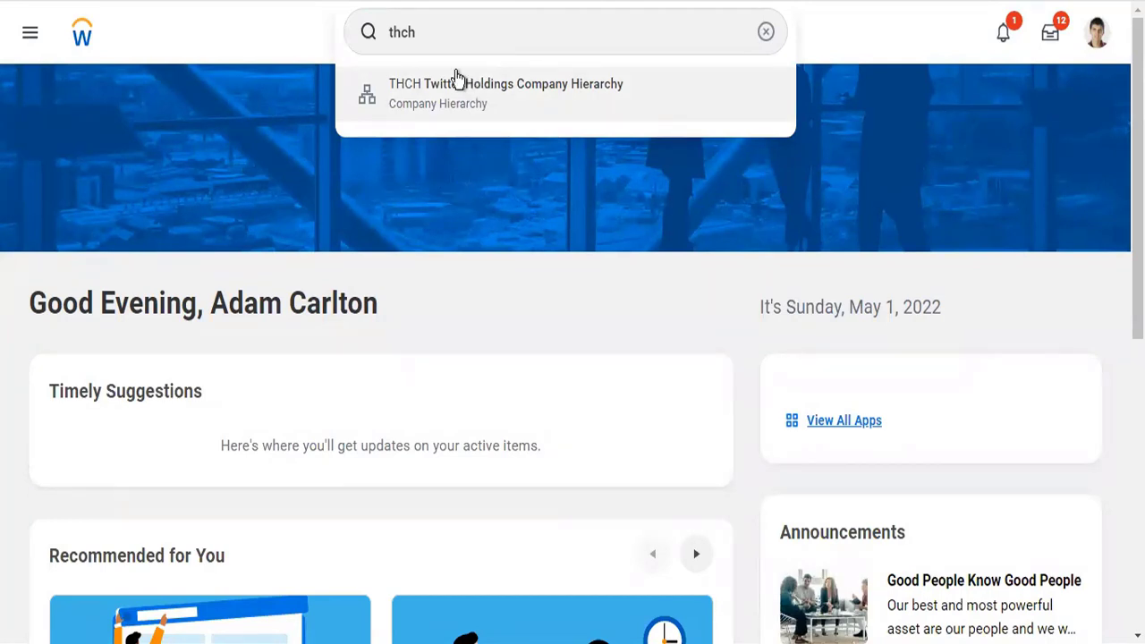
click(439, 34)
drag(439, 34, 353, 40)
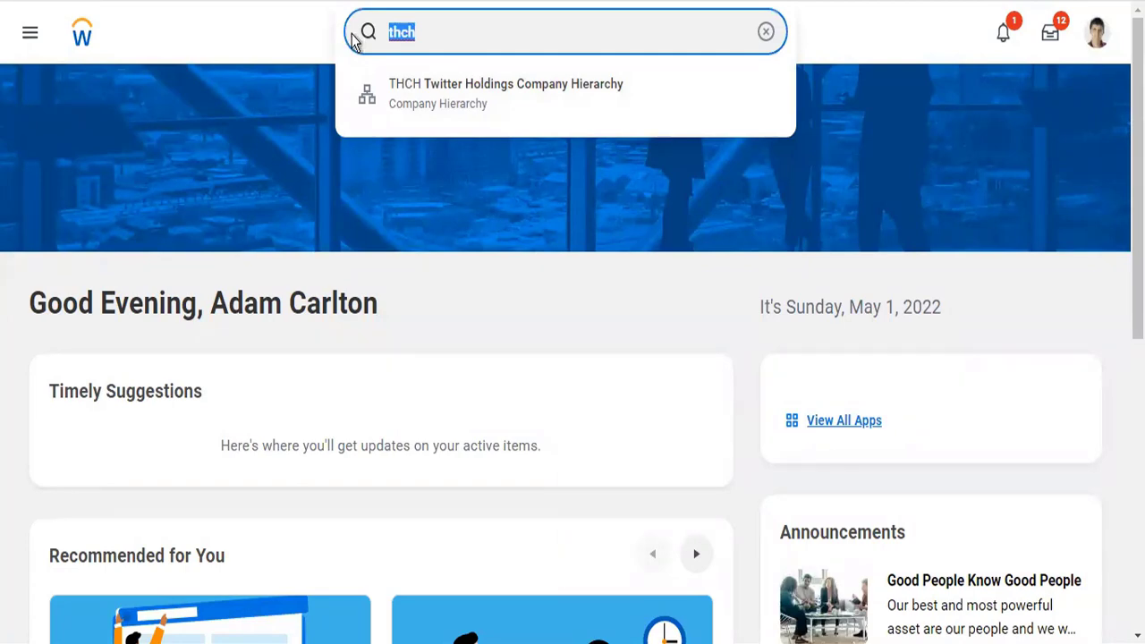
scroll(354, 41, down, 6)
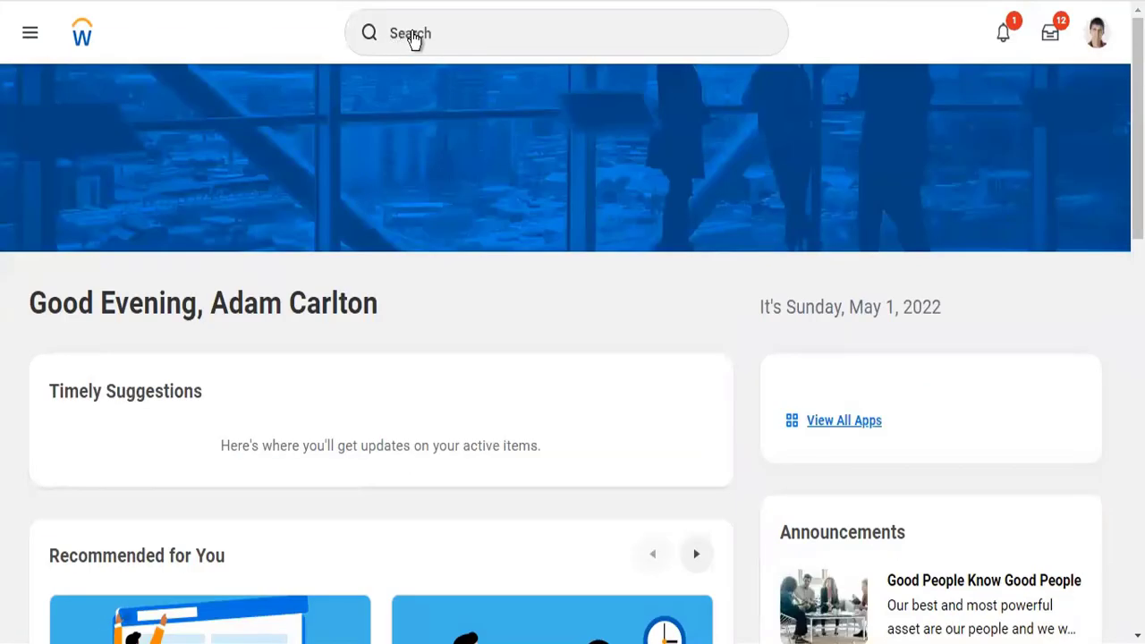
click(414, 32)
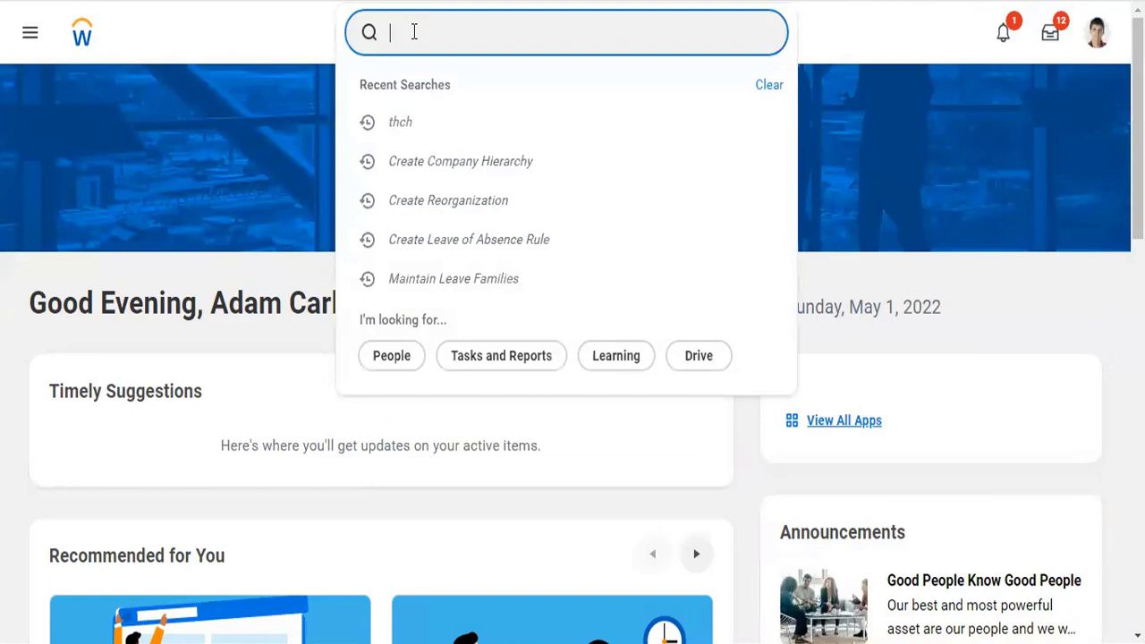
click(400, 122)
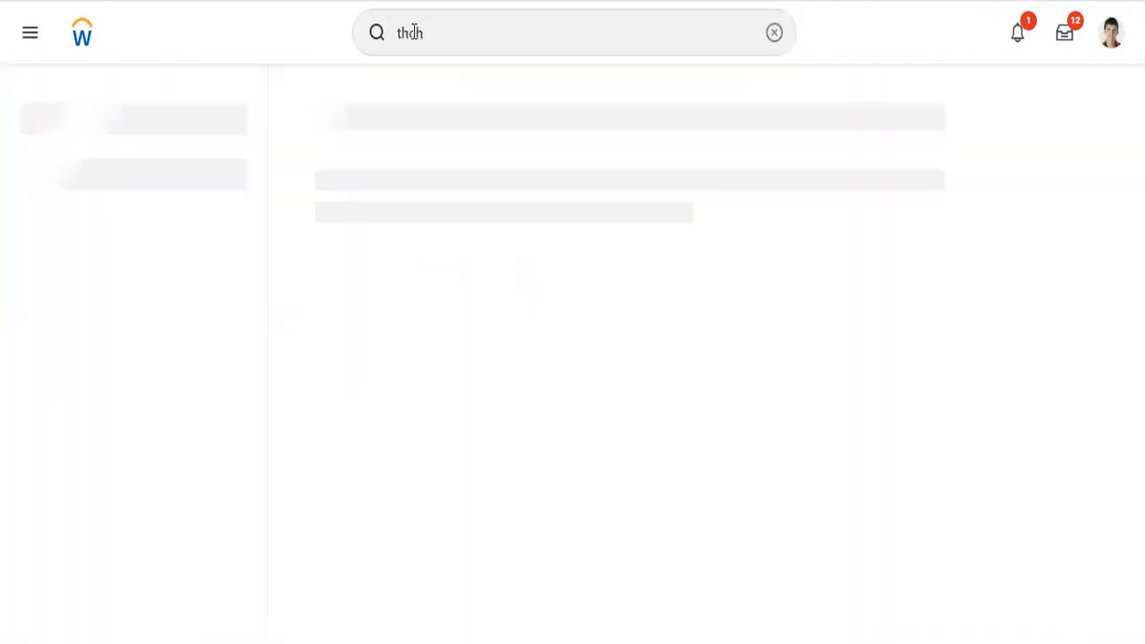
Find the Create Company task and start a new company under the Twitter Reorg (01/01/1900) reorganization
click(774, 38)
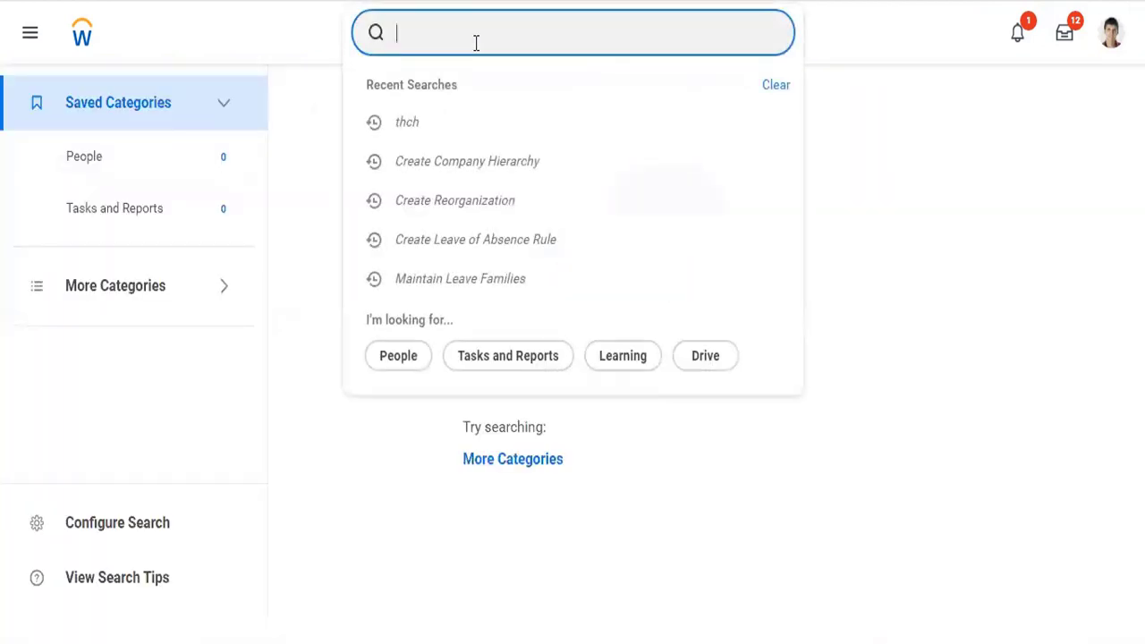
text(cr company)
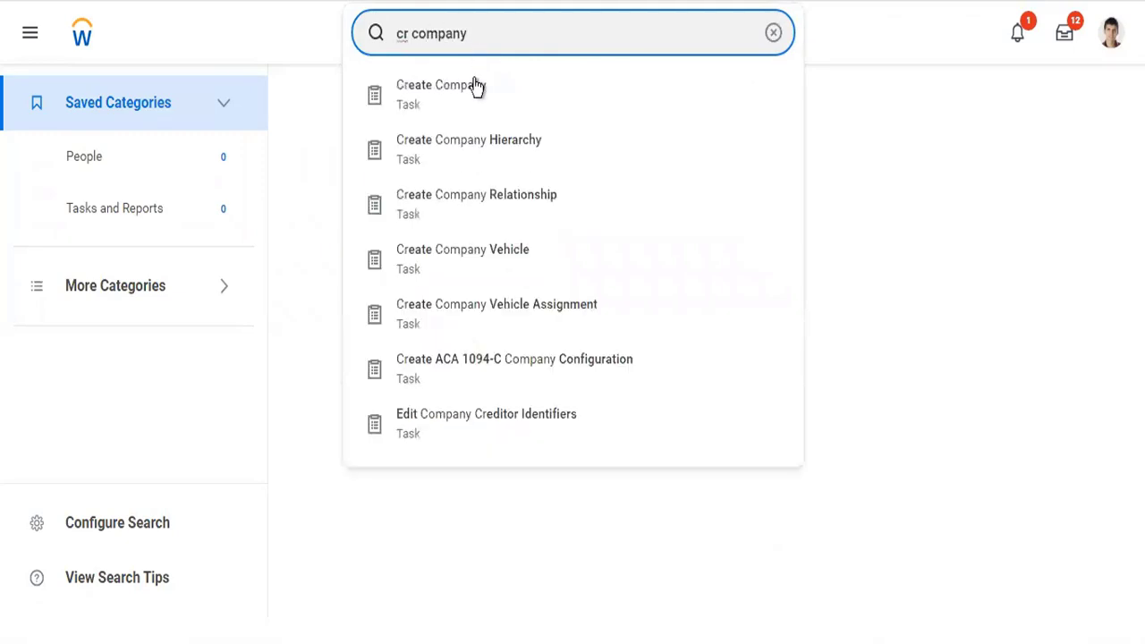
click(477, 86)
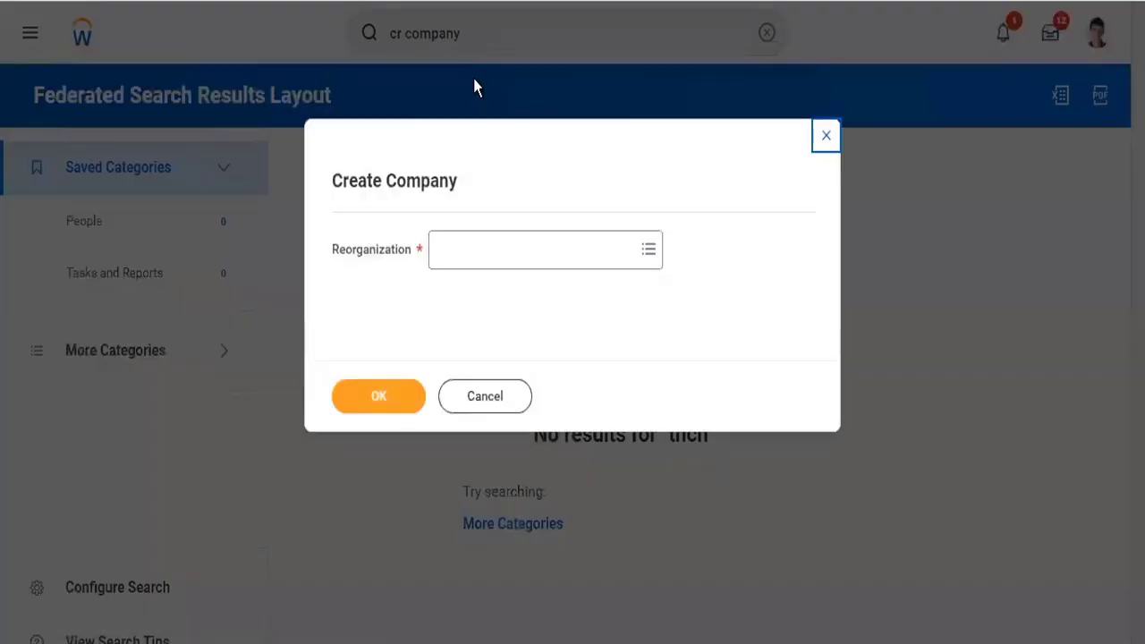
click(491, 251)
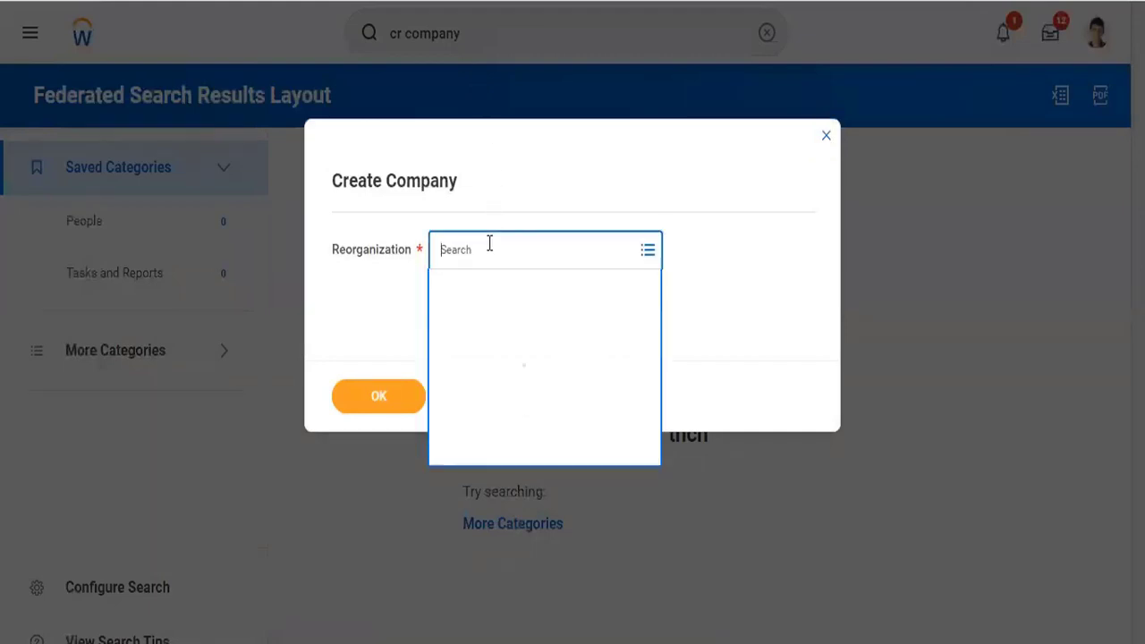
text(twitter)
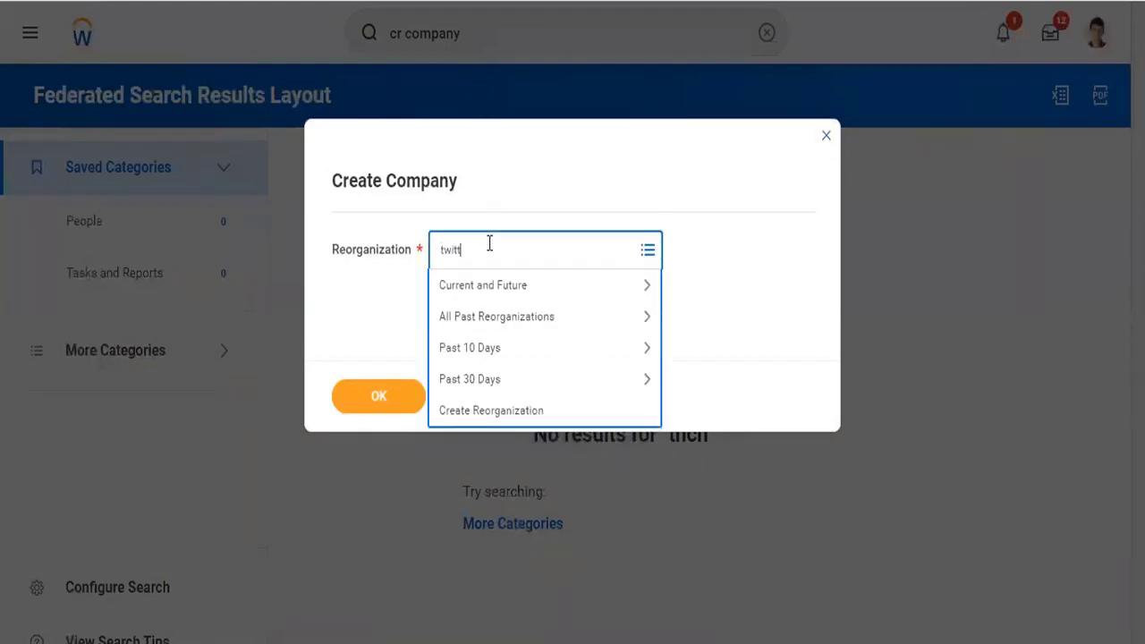
key(Return)
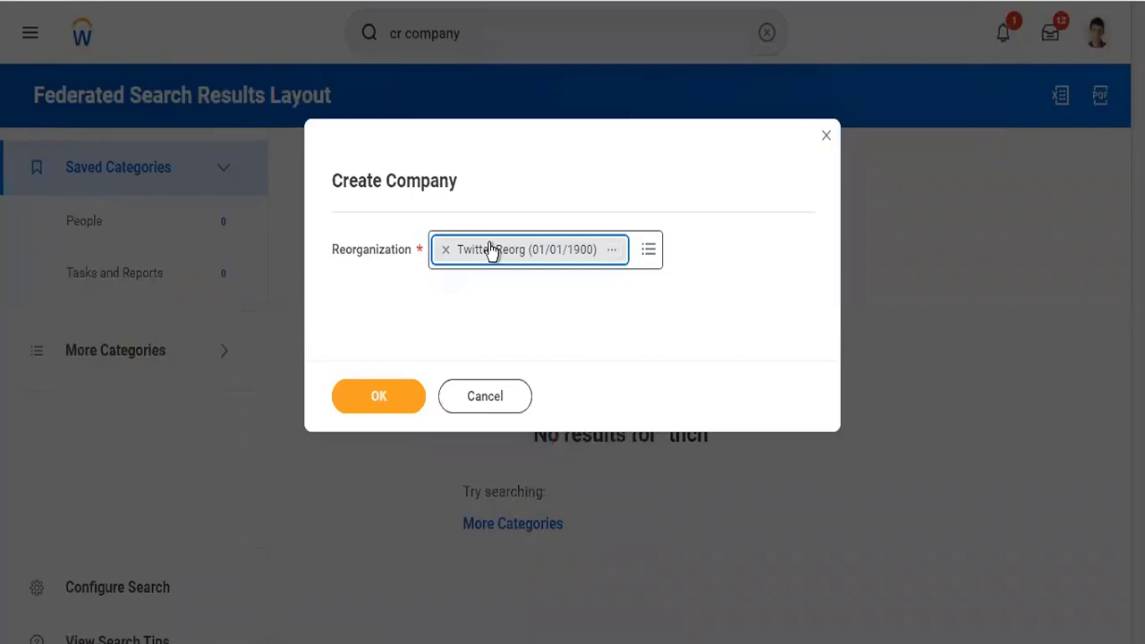
click(389, 400)
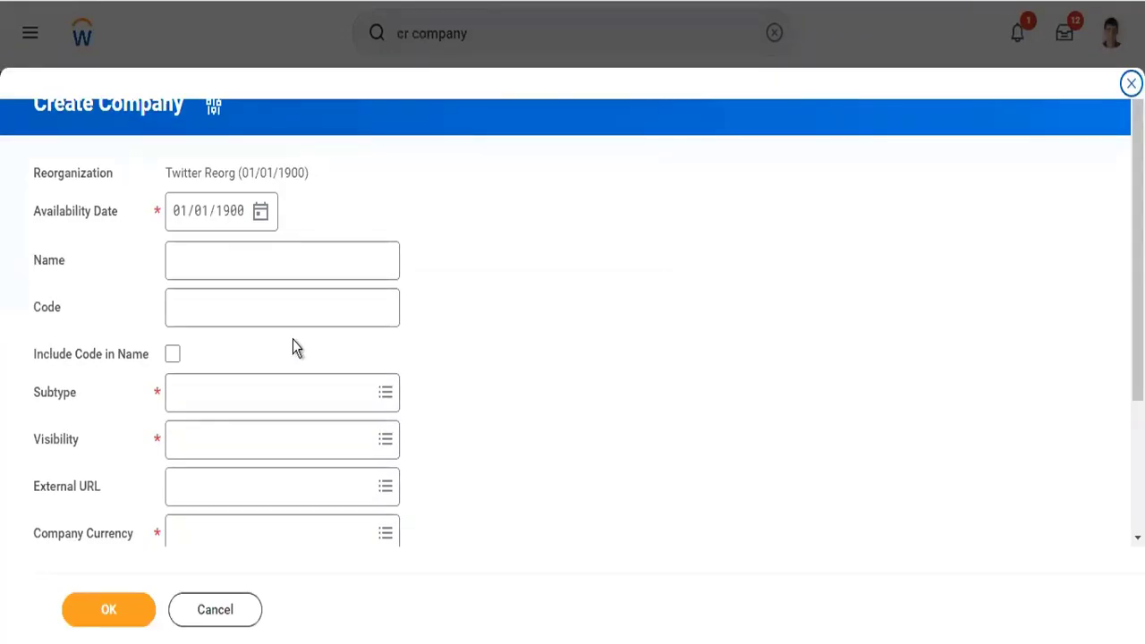
Name the new company Twitter Inc
click(216, 268)
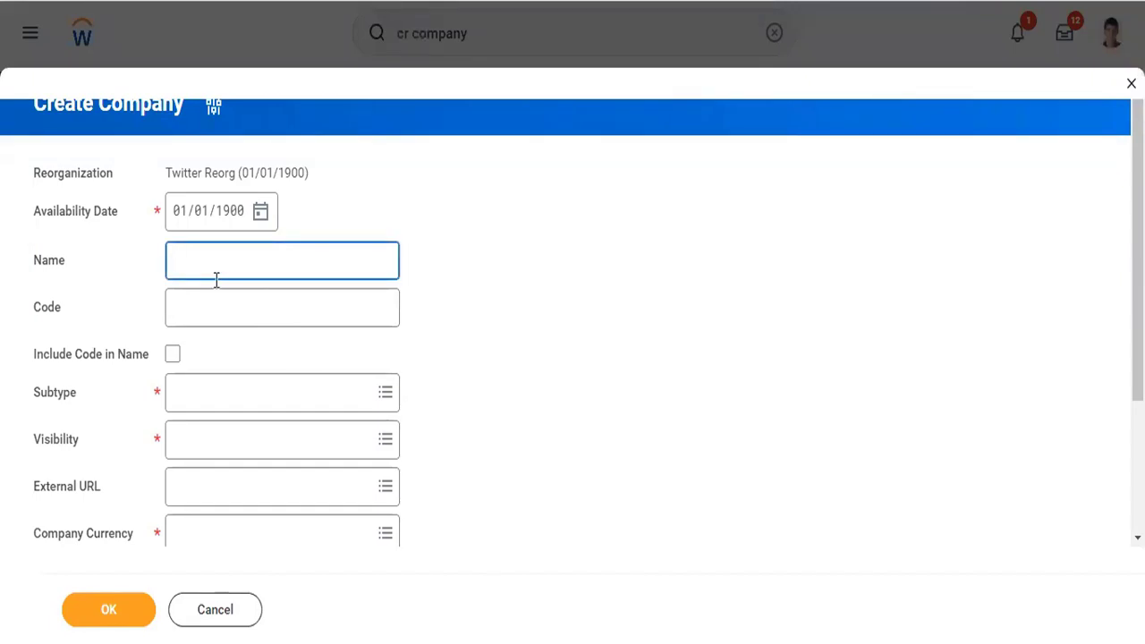
text(Twitter Alon Mu)
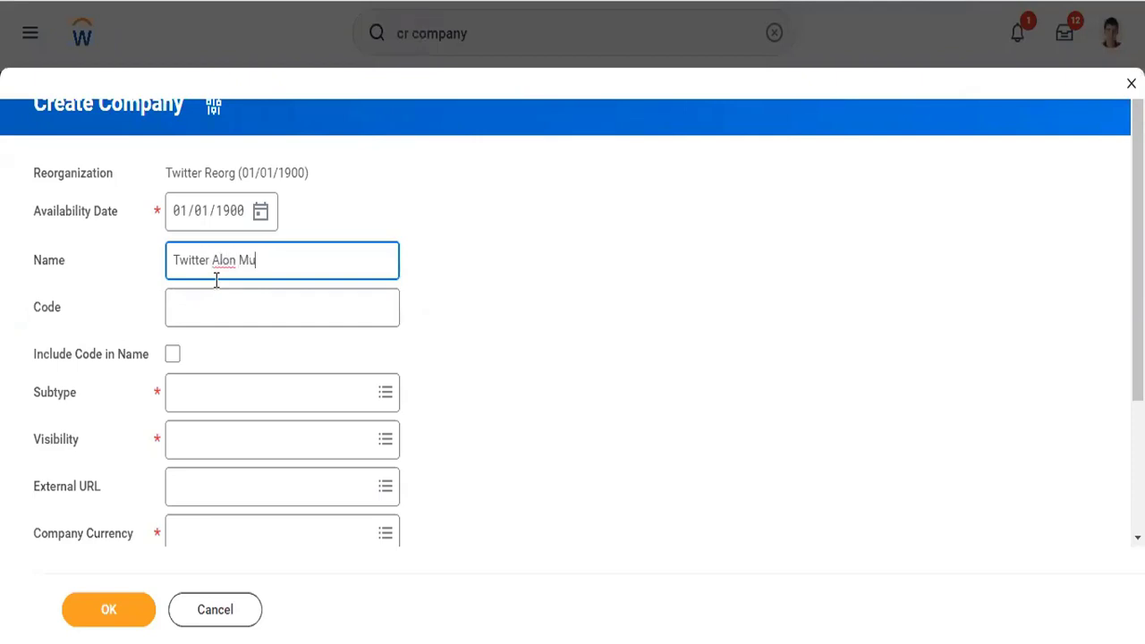
text(sk)
key(BackSpace)
key(BackSpace)
key(BackSpace)
key(BackSpace)
key(BackSpace)
key(BackSpace)
key(BackSpace)
key(BackSpace)
key(BackSpace)
text(Inc)
key(Tab)
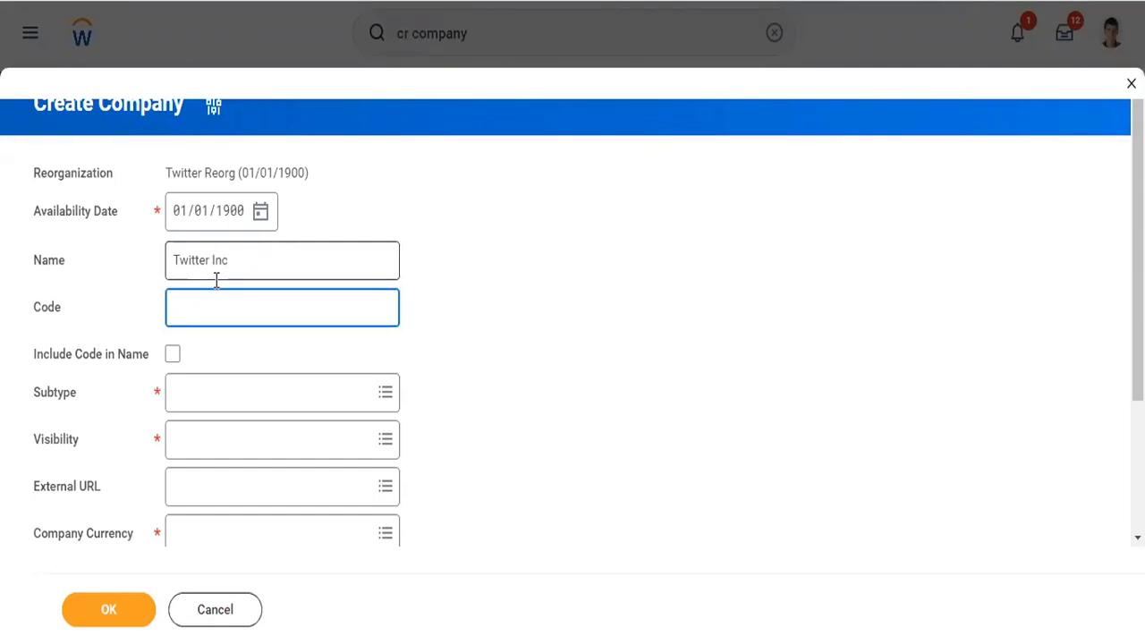
Set the company code to TW101 and have the code included in the company name
text(TW101)
key(Tab)
key(space)
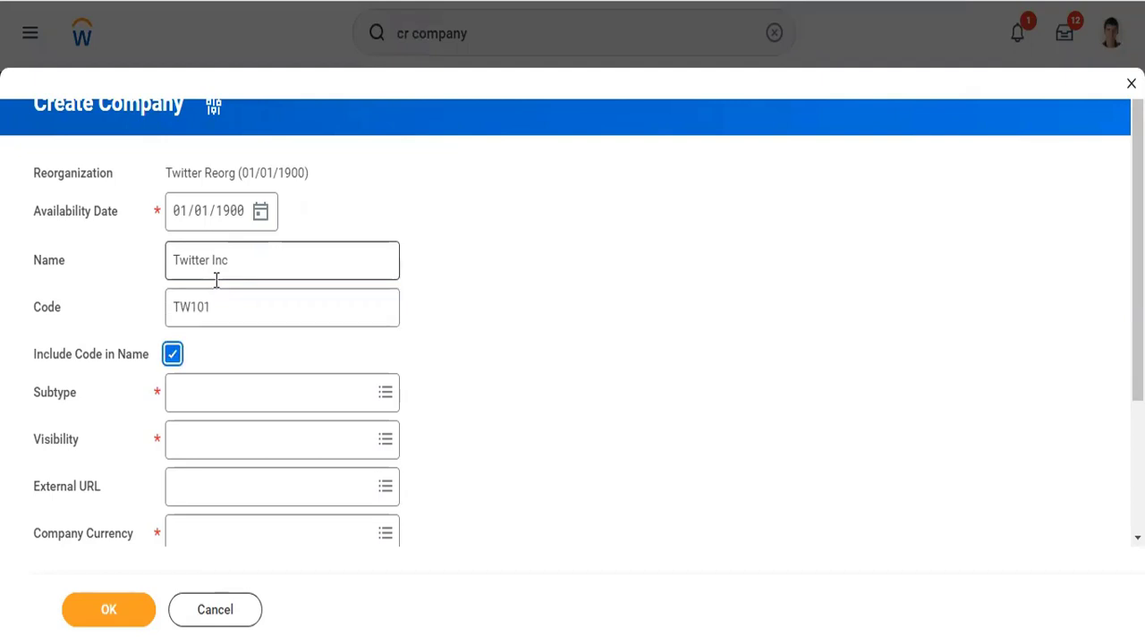
Set the company's subtype to Company and its visibility to Everyone
key(Tab)
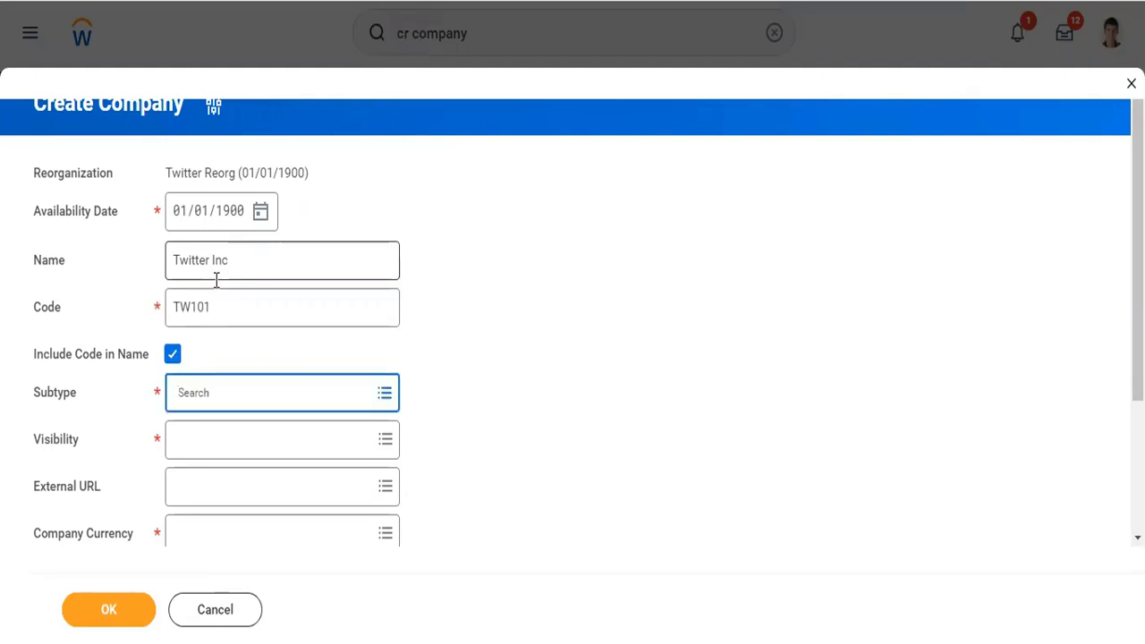
click(224, 402)
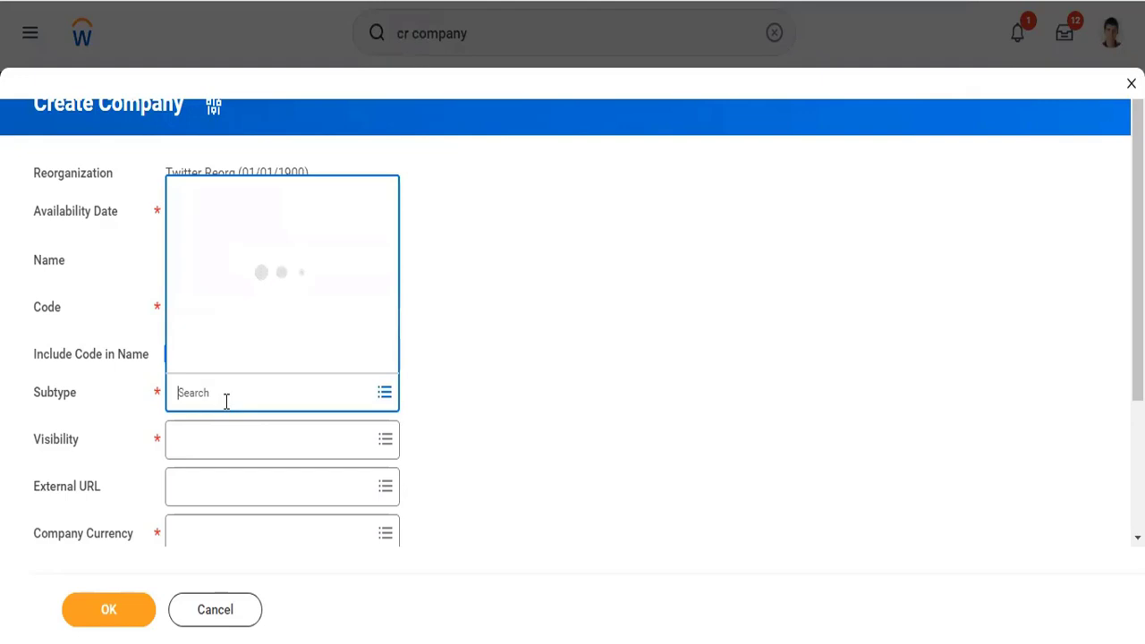
click(241, 327)
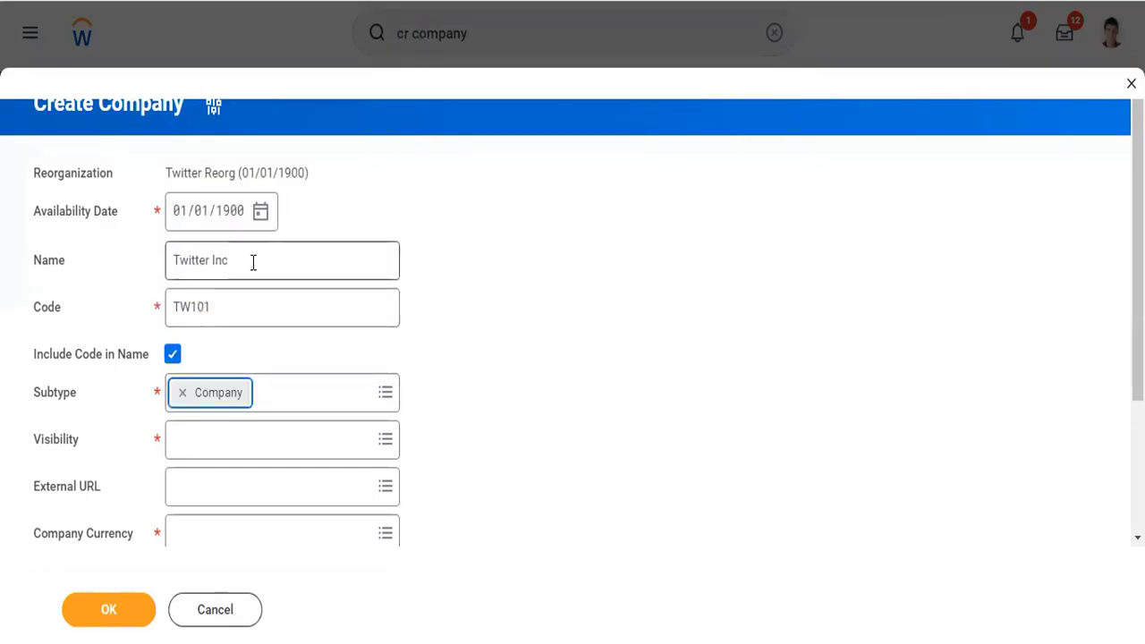
drag(253, 262, 157, 270)
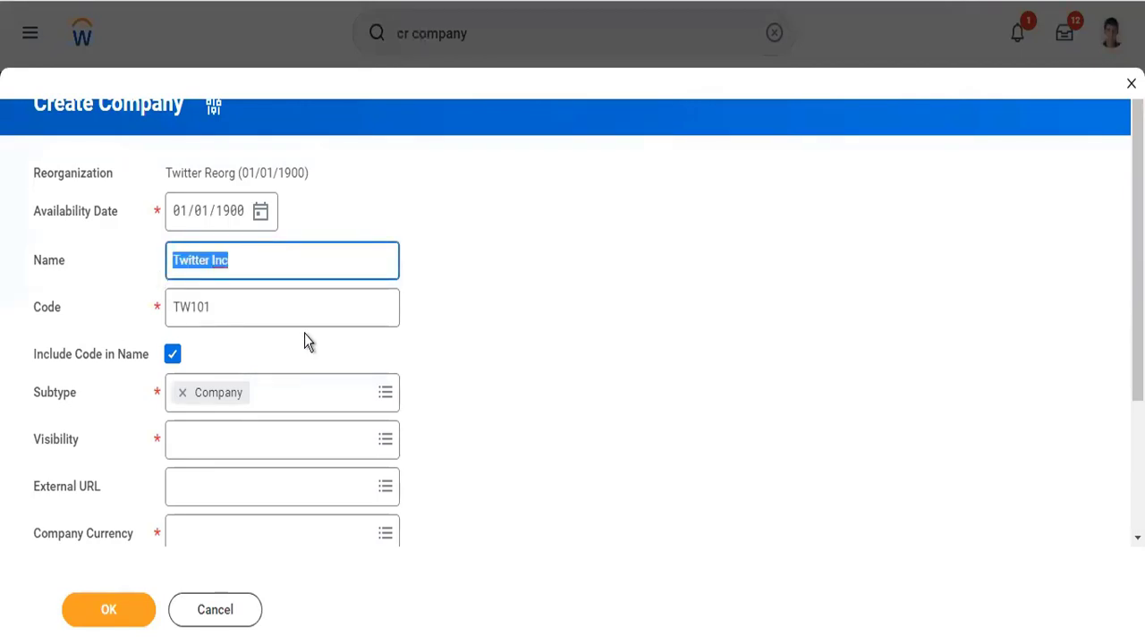
click(240, 440)
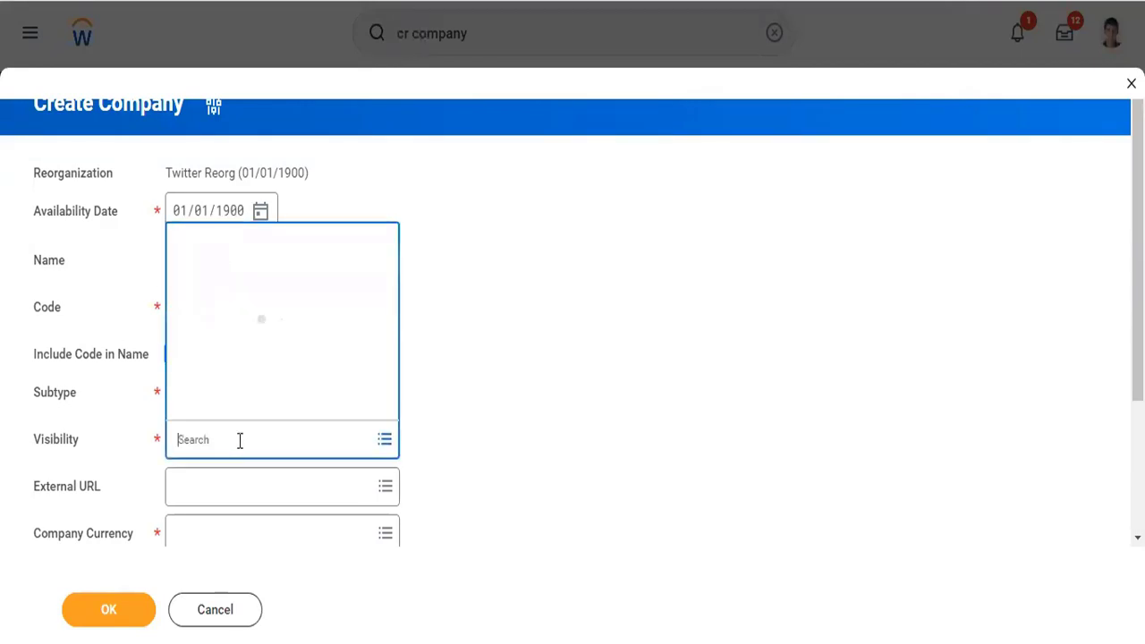
click(228, 301)
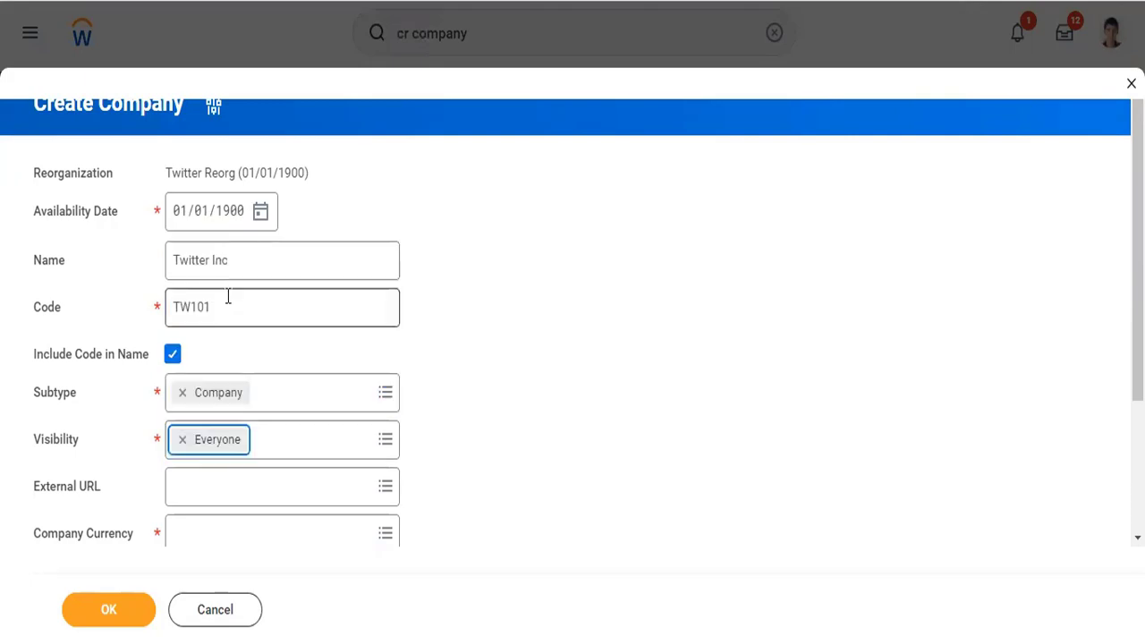
Set the company currency to USD and remove the Owner row from the role assignments
scroll(509, 407, down, 2)
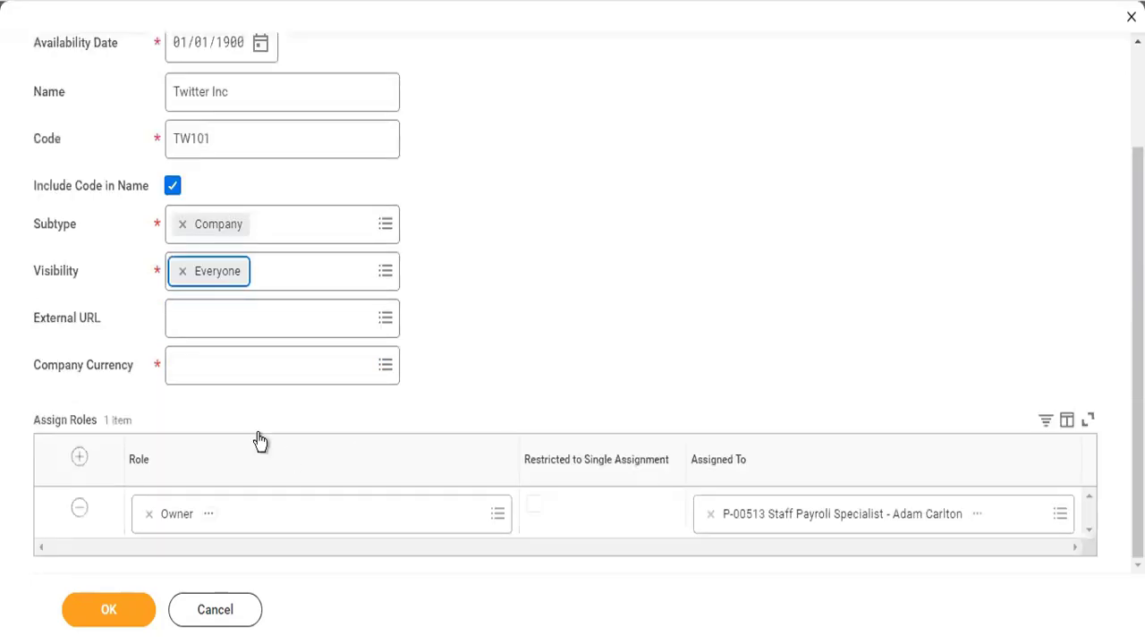
click(215, 374)
text(usd)
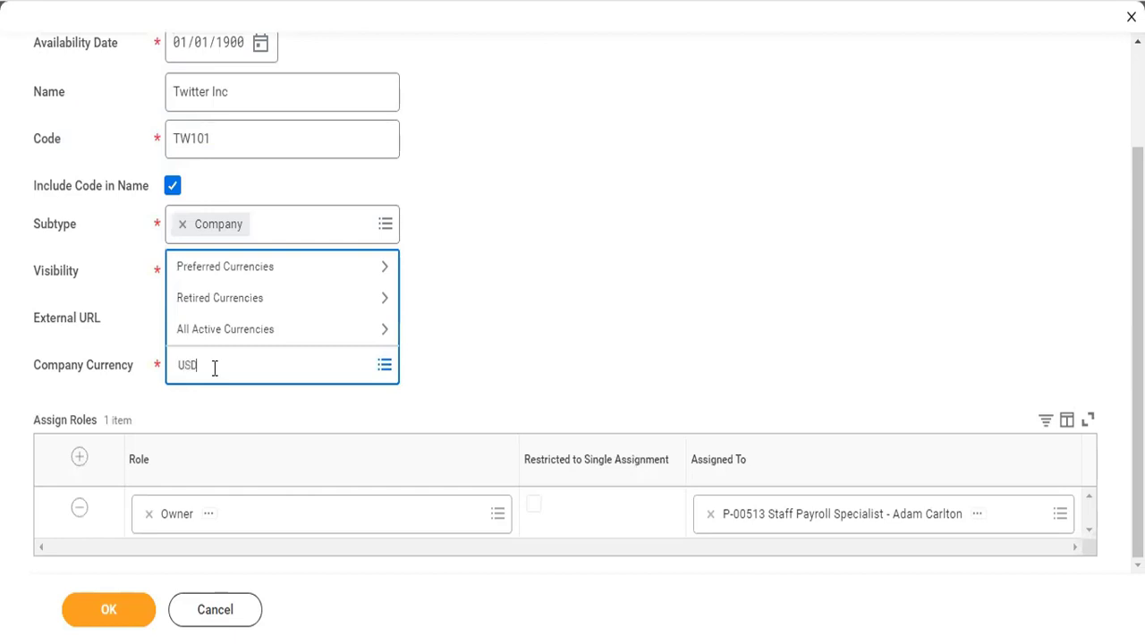
key(Return)
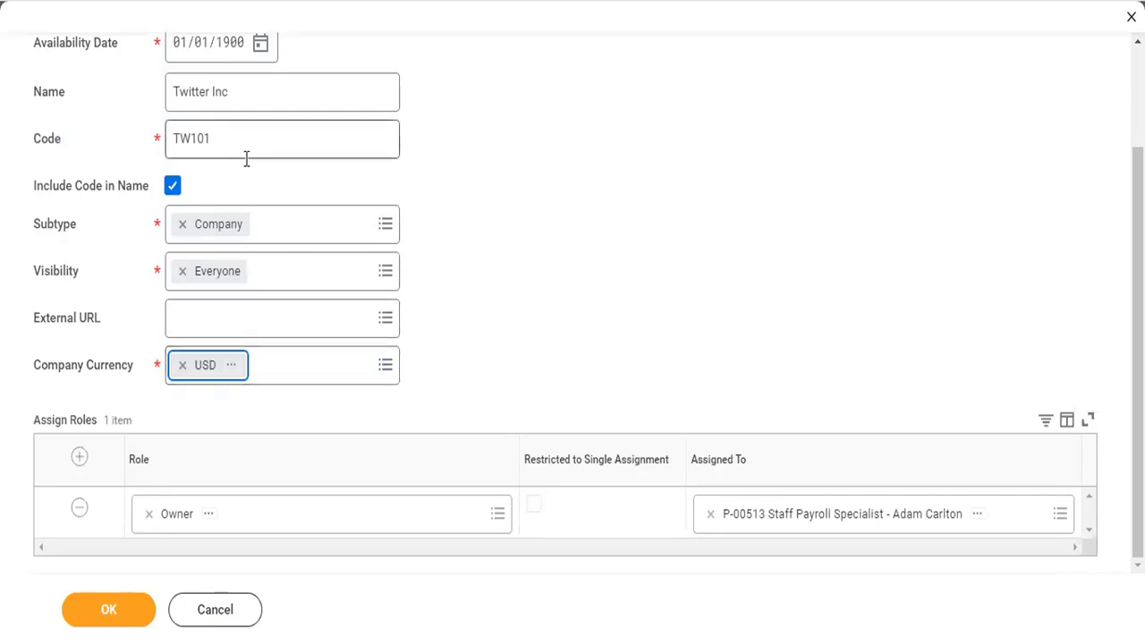
drag(236, 95, 141, 106)
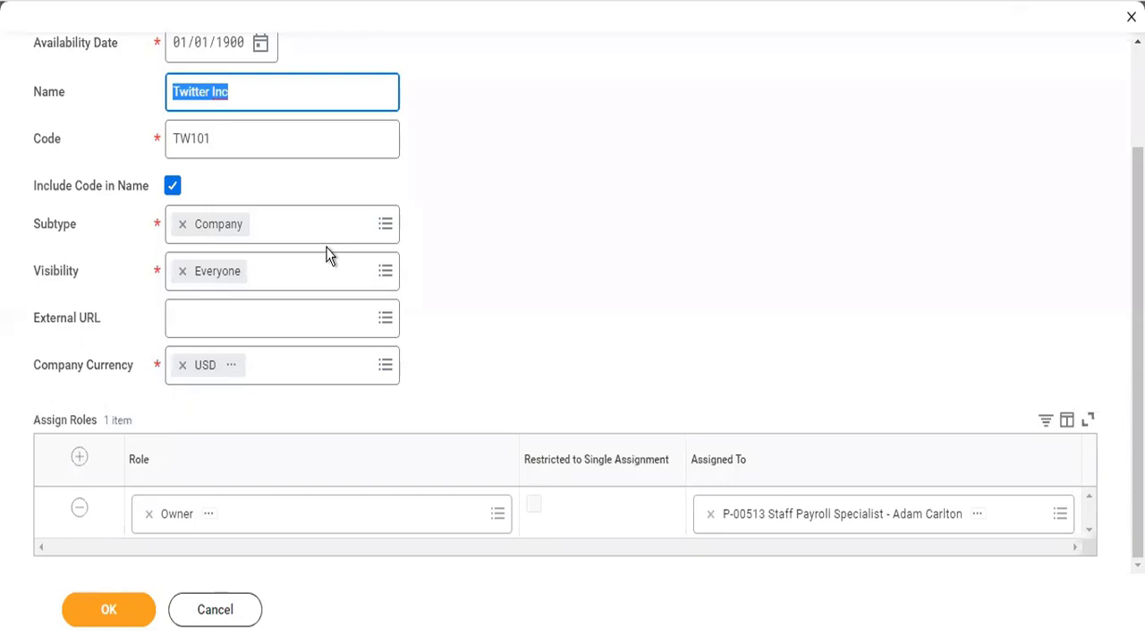
click(79, 510)
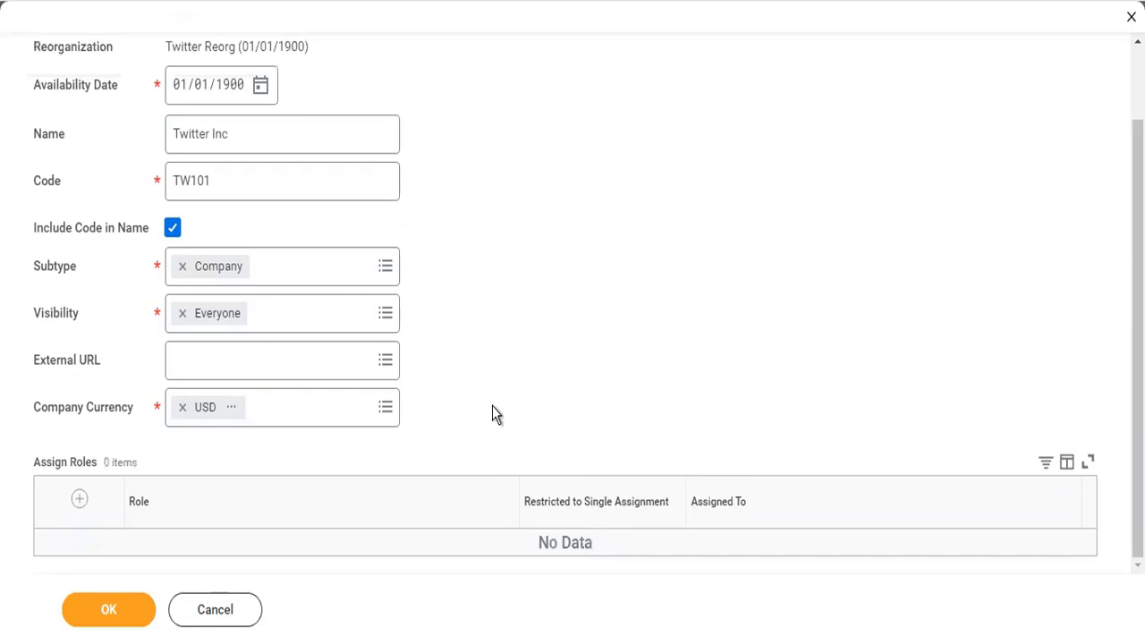
Try the visibility option Role Assignees of Current and Superiors and restore the visibility to Everyone
click(313, 321)
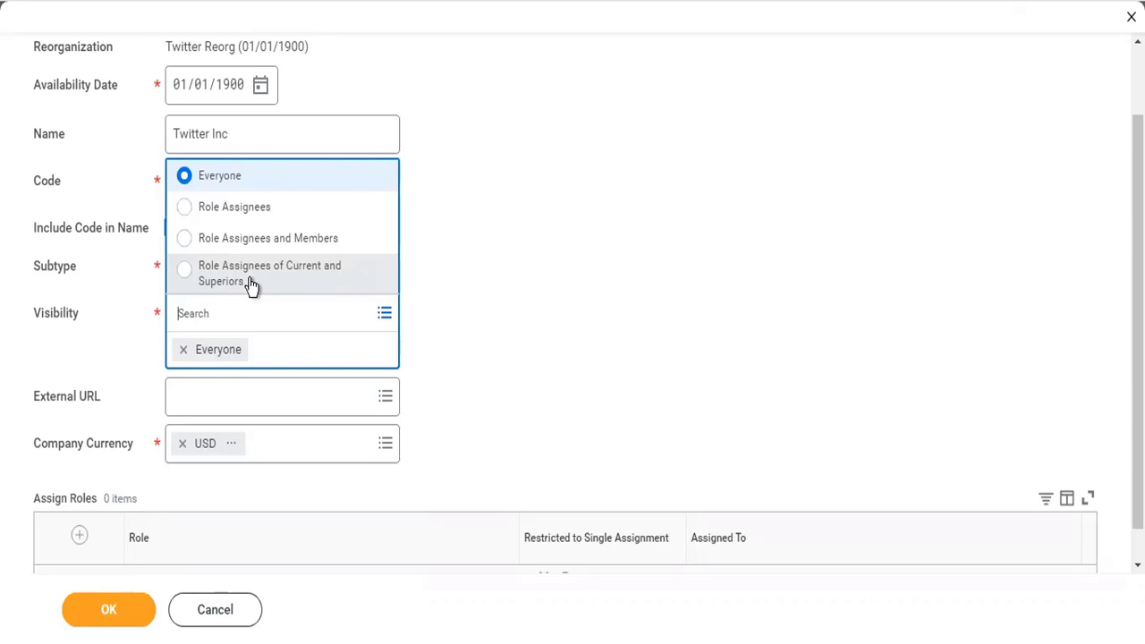
click(251, 285)
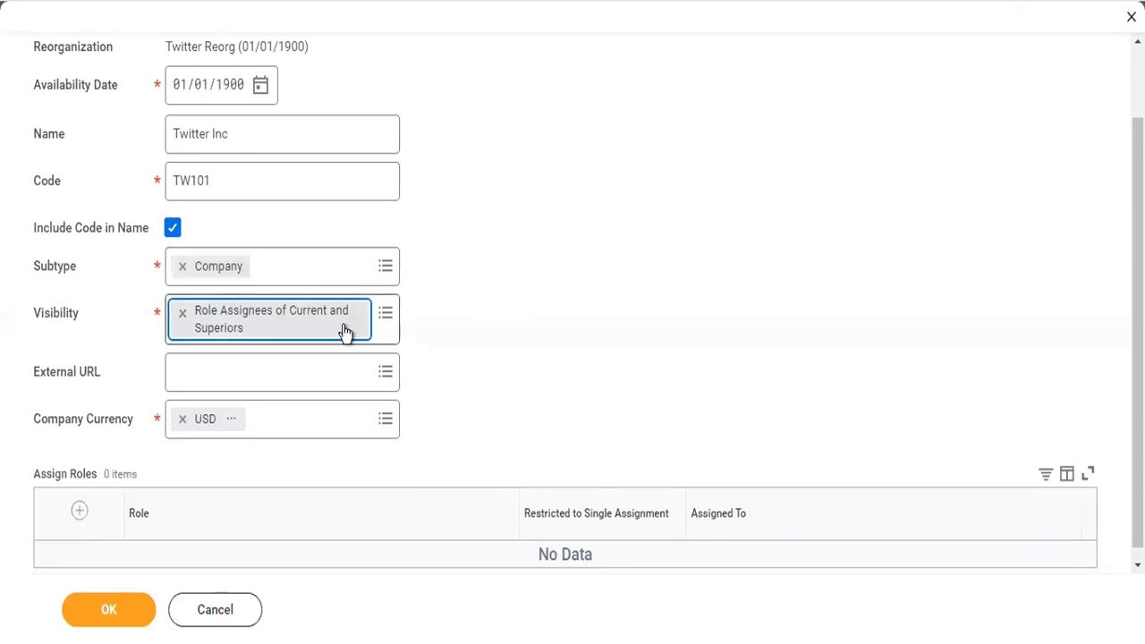
click(377, 330)
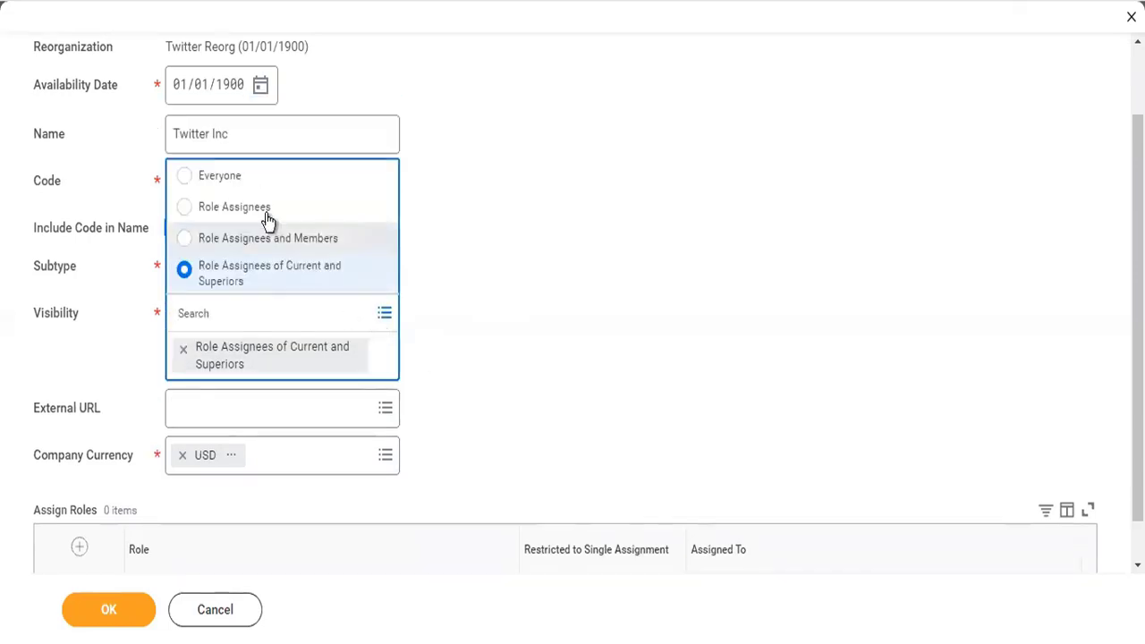
click(253, 178)
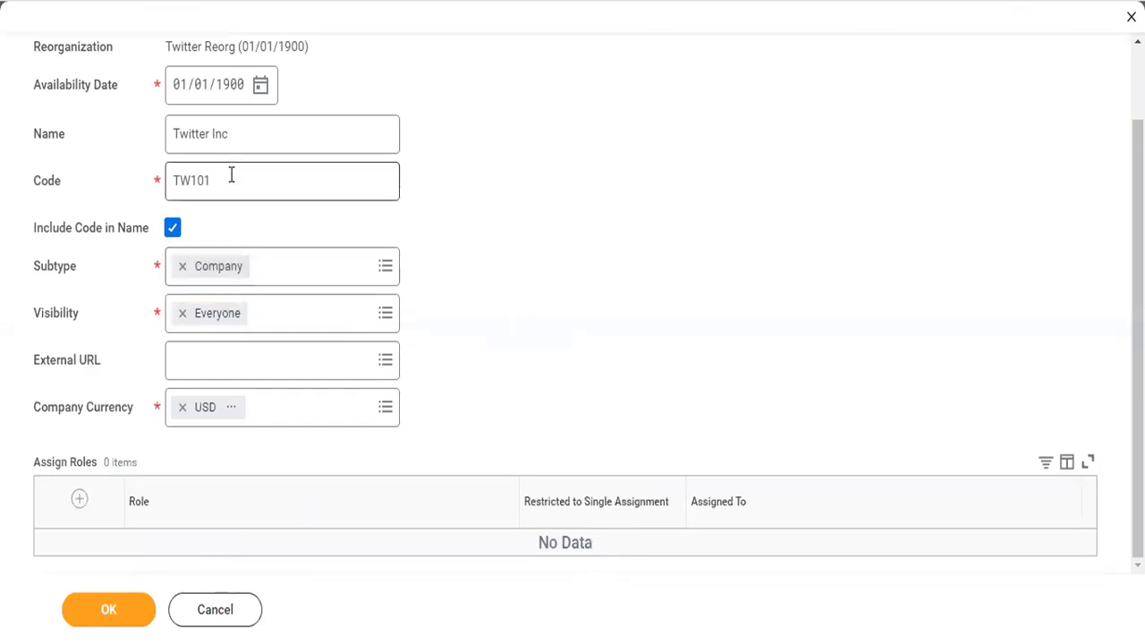
Submit the new Twitter Inc company with code TW101
drag(302, 176, 106, 197)
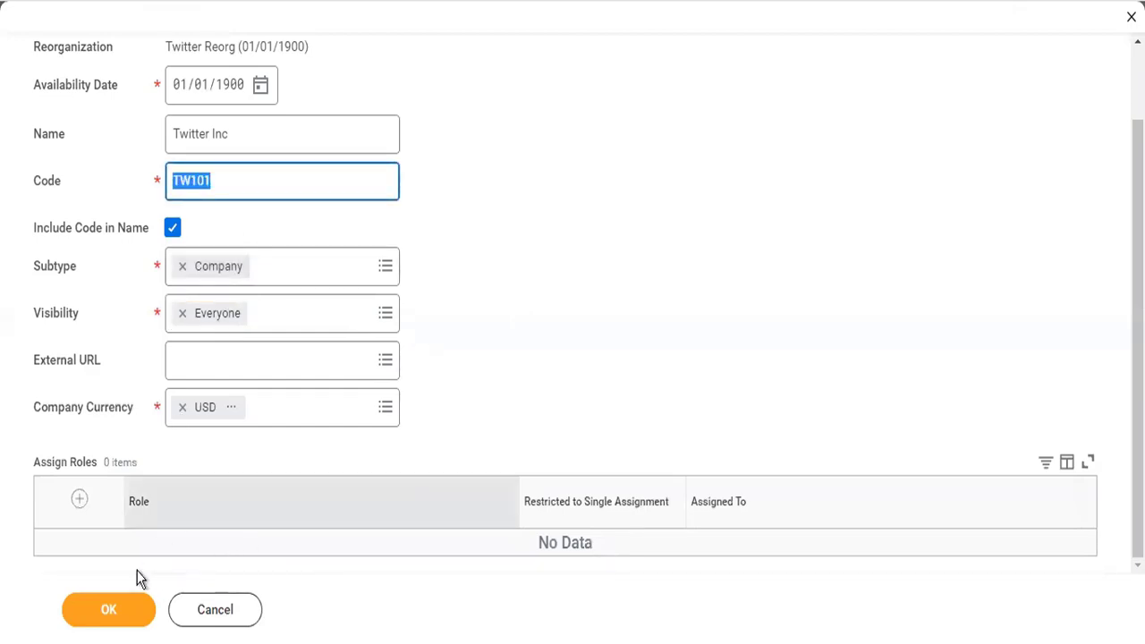
click(115, 612)
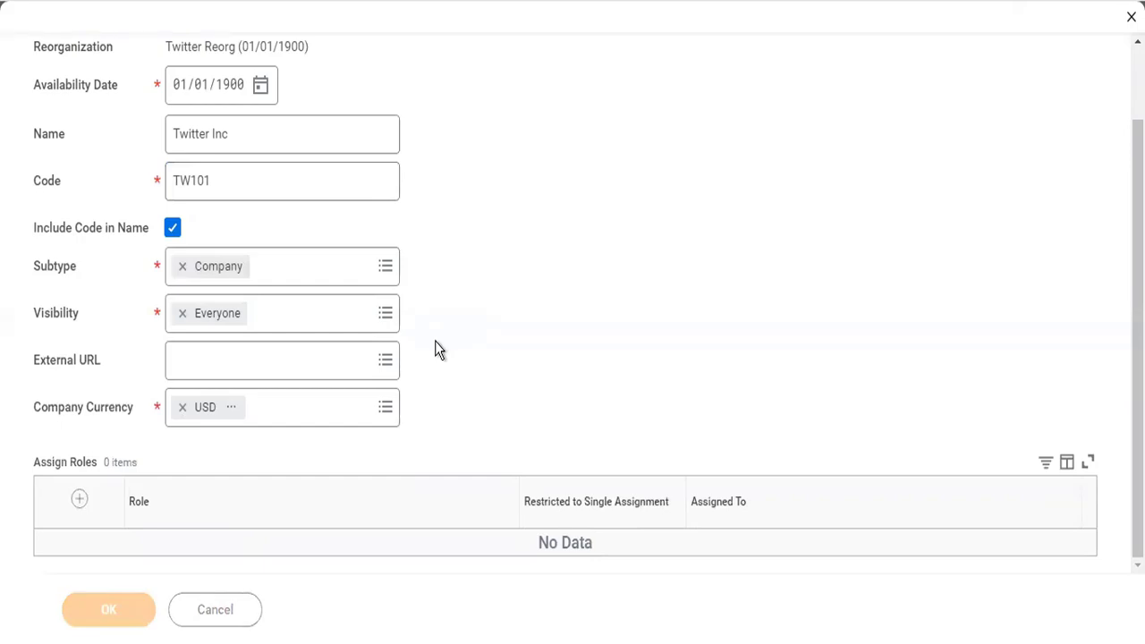
Set the reference ID value of the TW101 Twitter Inc company to TW101 through its integration IDs
click(197, 104)
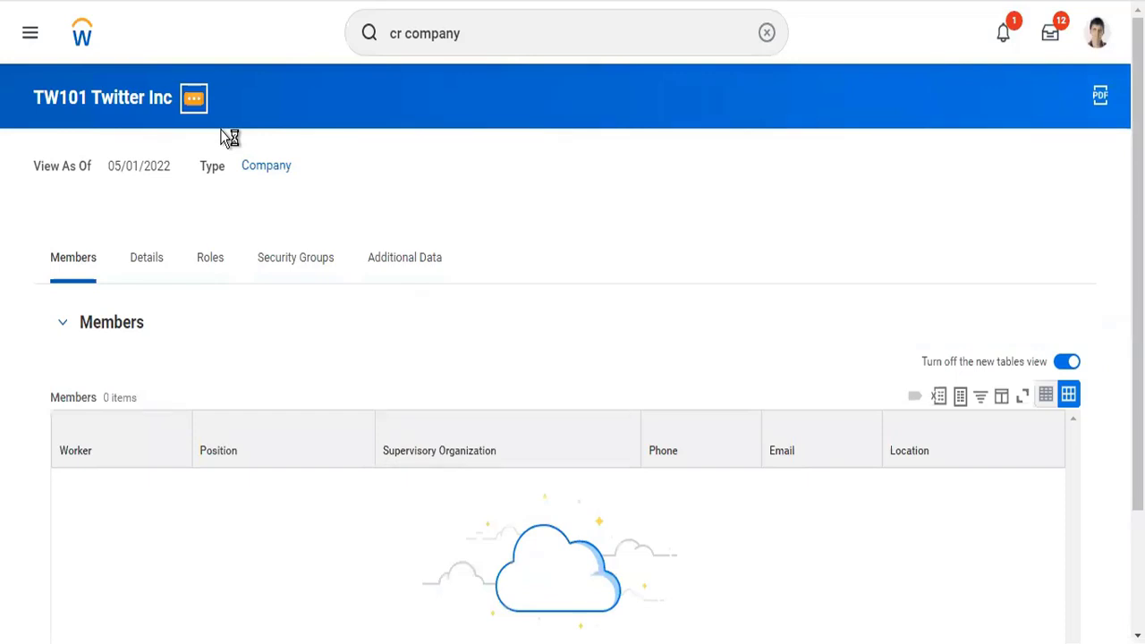
mouse_move(369, 544)
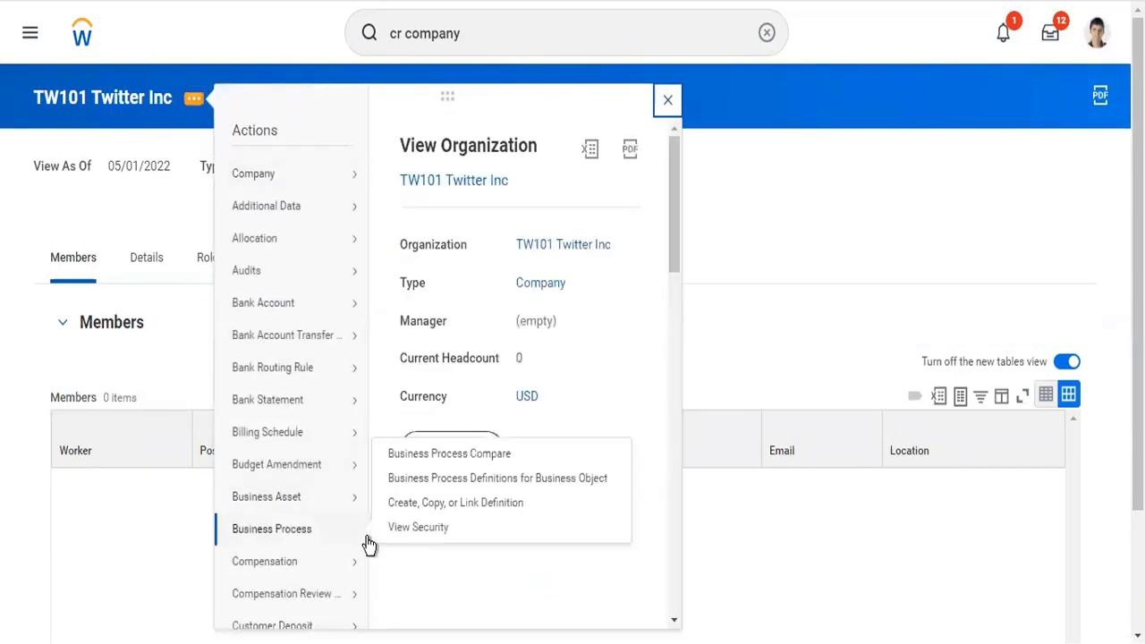
scroll(368, 544, down, 10)
scroll(332, 603, down, 5)
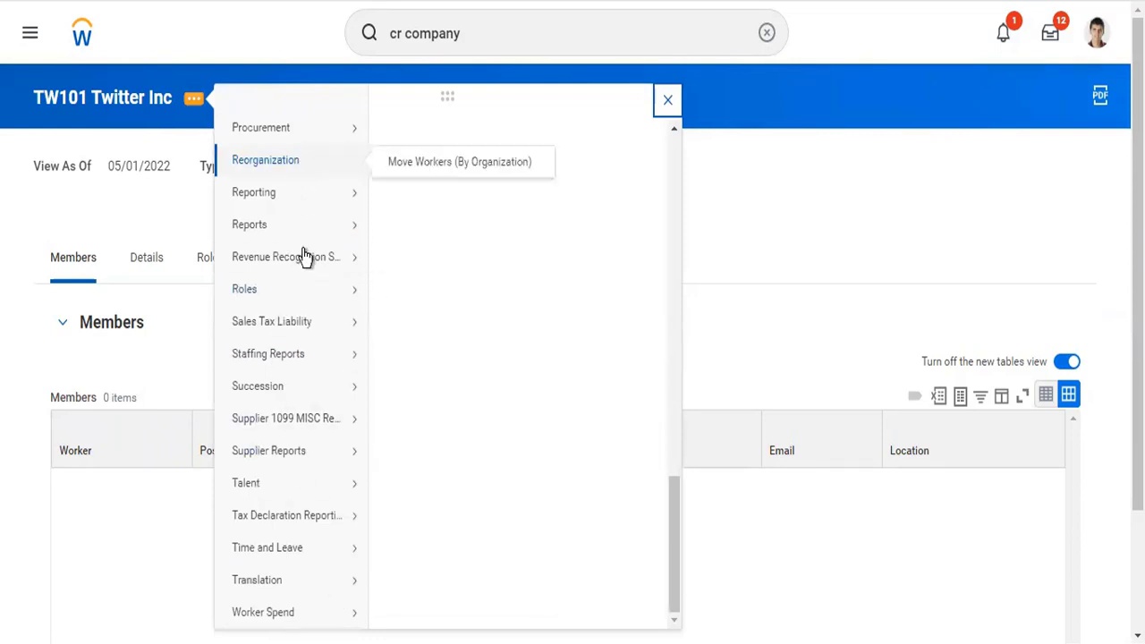
scroll(304, 257, up, 12)
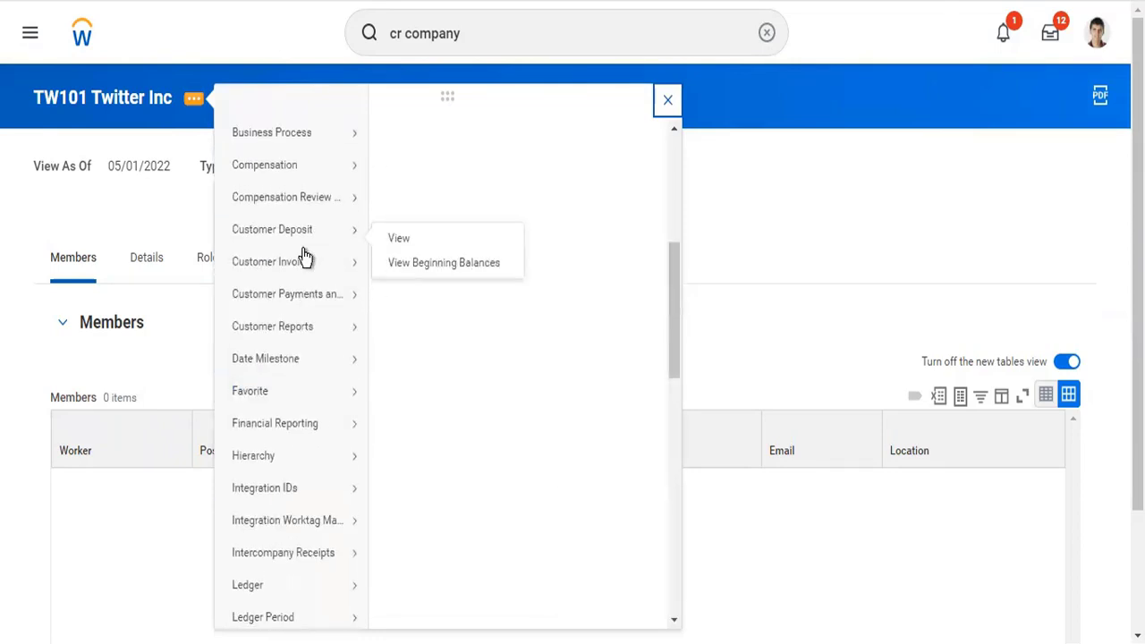
scroll(304, 257, up, 4)
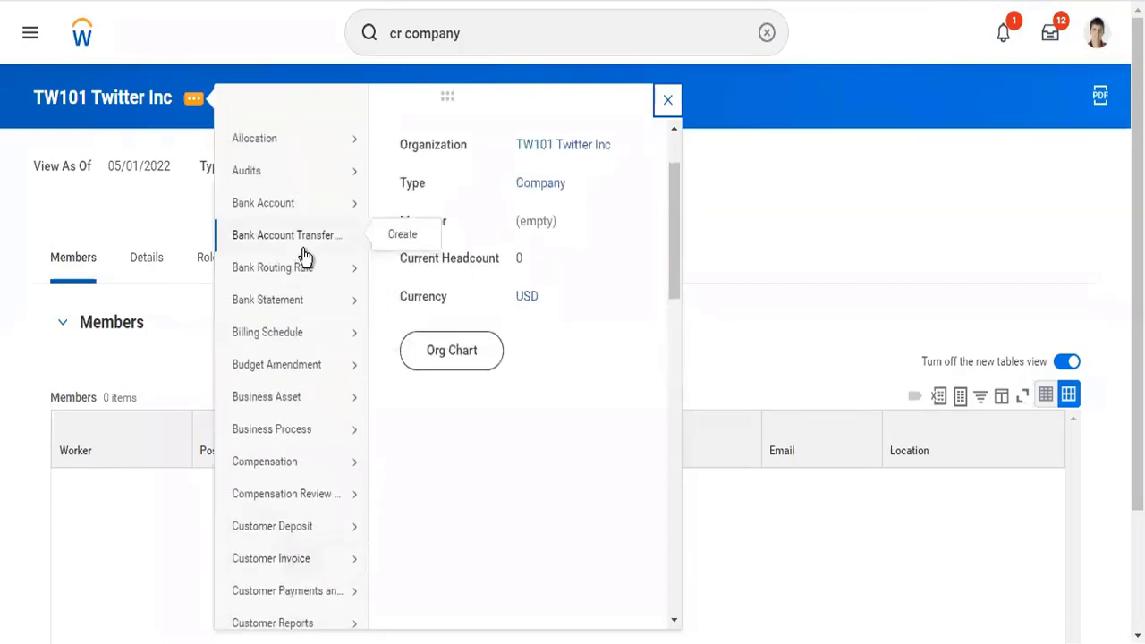
scroll(304, 257, up, 2)
scroll(304, 257, down, 6)
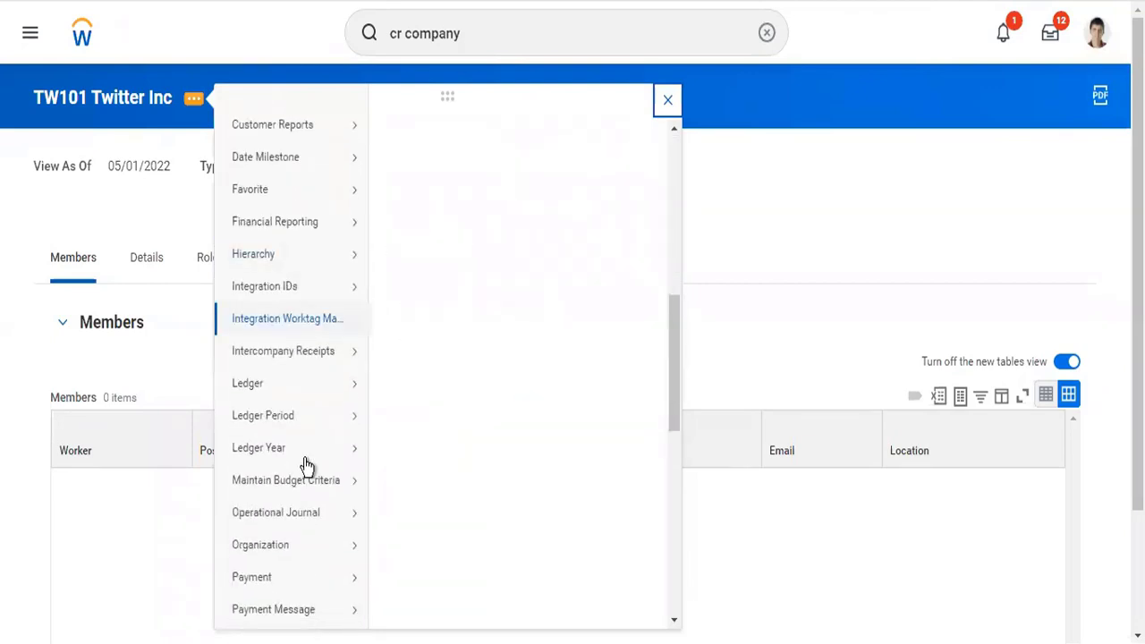
scroll(305, 466, down, 4)
scroll(305, 466, down, 3)
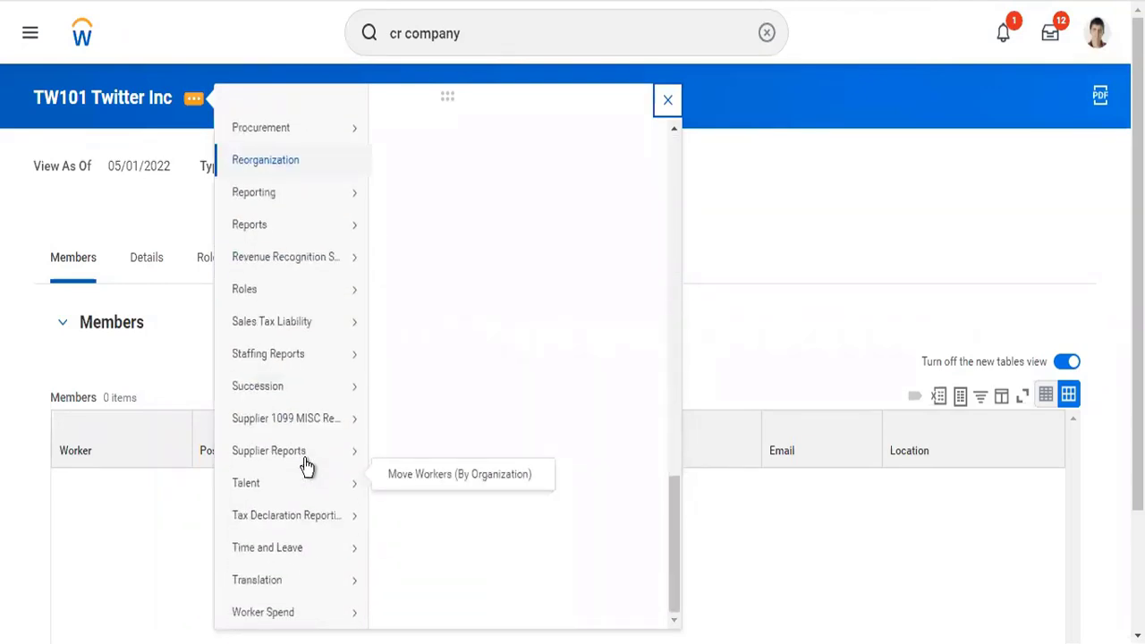
scroll(305, 465, down, 2)
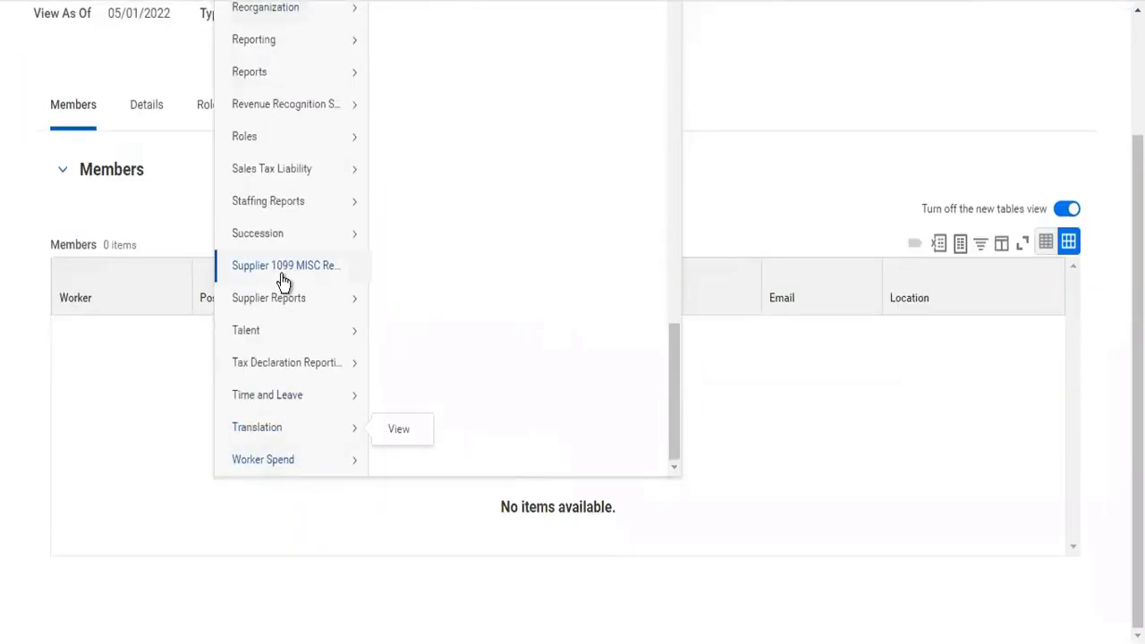
scroll(281, 281, up, 3)
scroll(281, 281, up, 1)
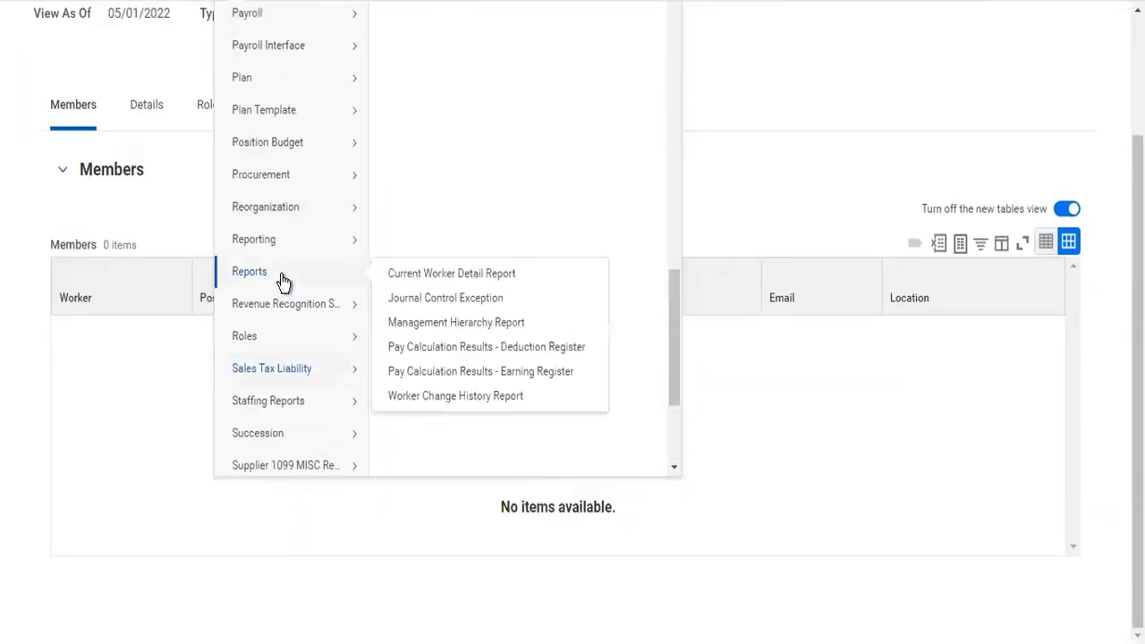
scroll(280, 281, up, 2)
scroll(281, 281, up, 1)
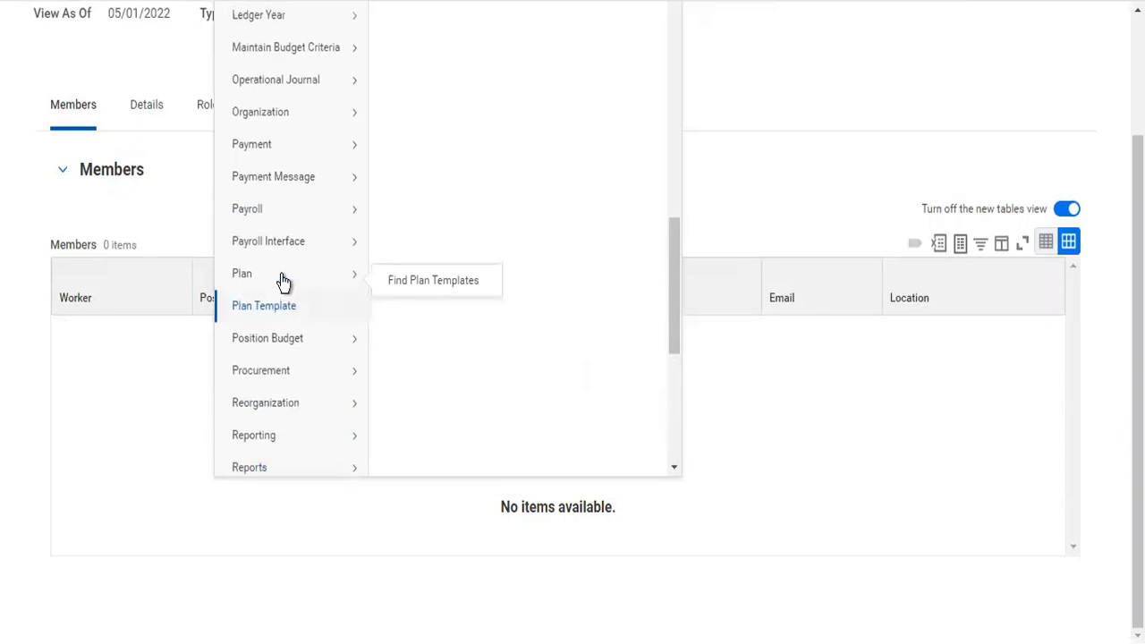
scroll(281, 281, up, 2)
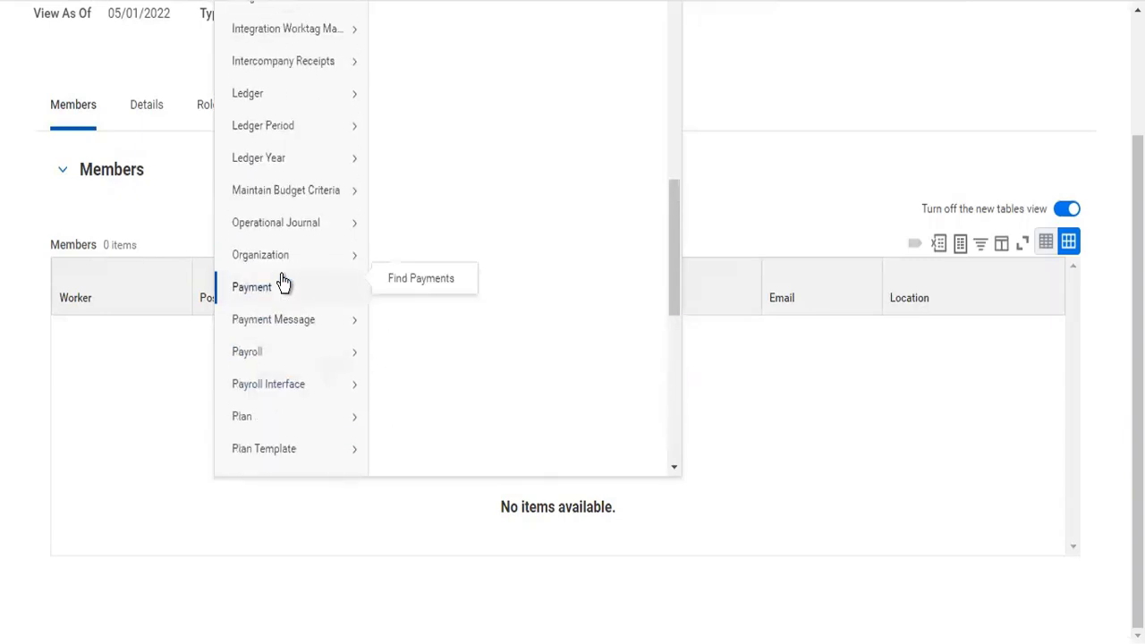
scroll(282, 282, up, 3)
mouse_move(340, 188)
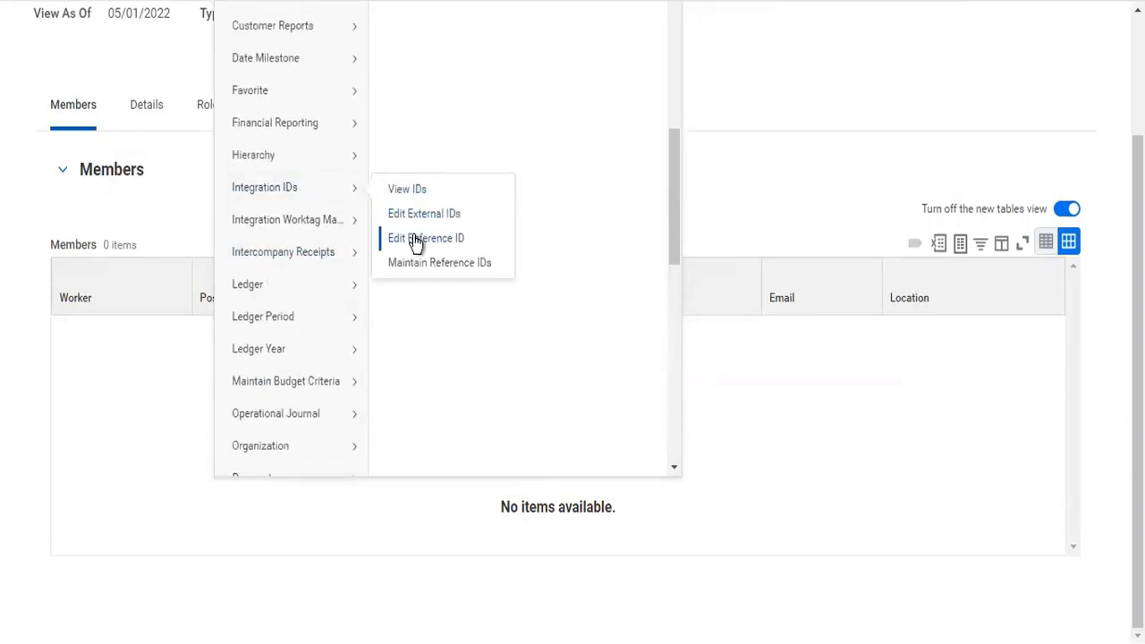
click(413, 238)
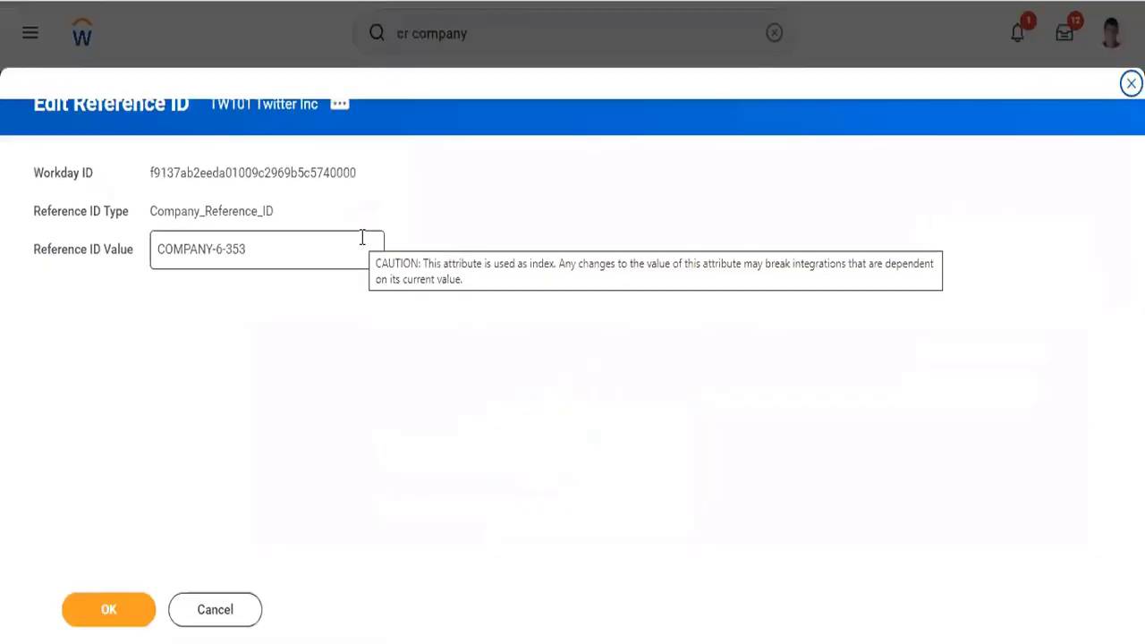
click(362, 237)
key(ctrl+a)
text(TW101)
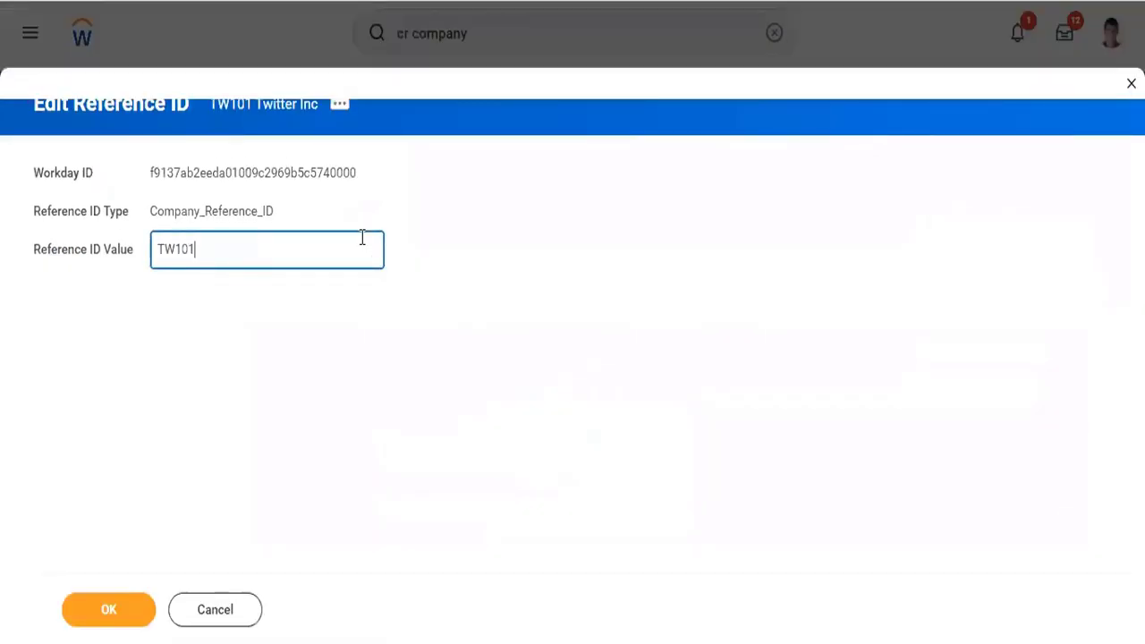
click(108, 610)
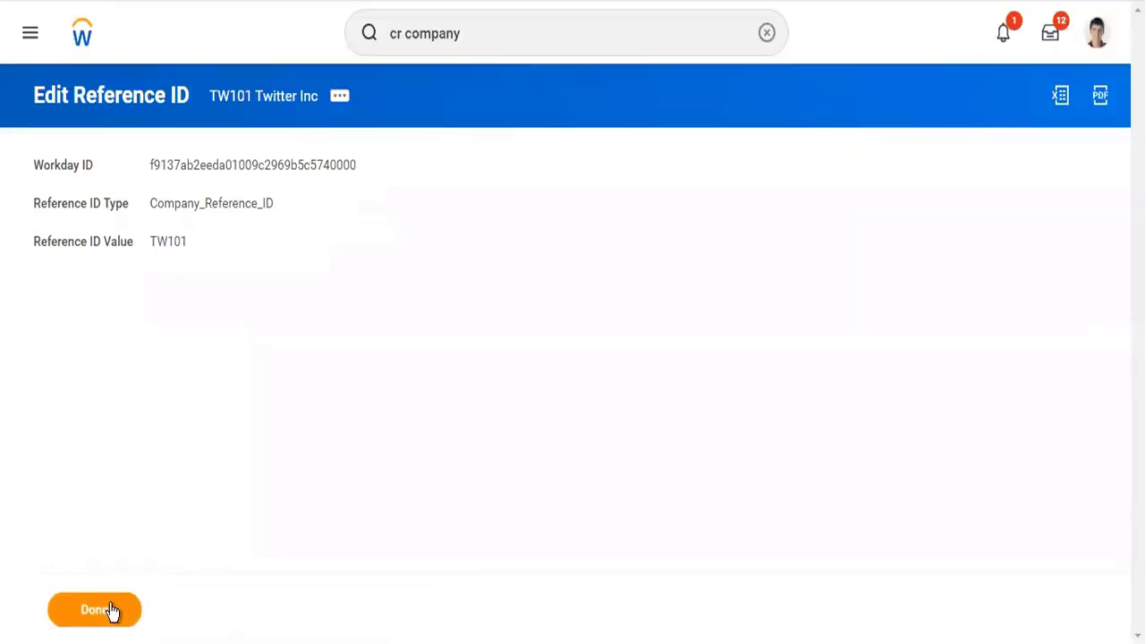
click(110, 610)
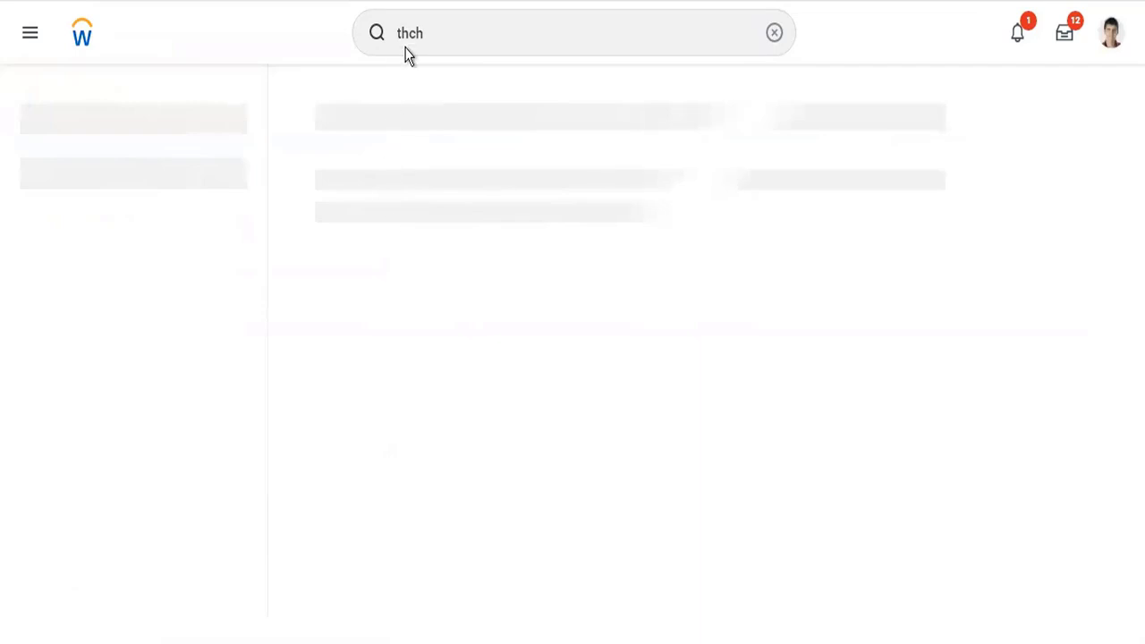
Search for TW101, open the Twitter Inc company and review its assignable roles and their assignments
click(438, 34)
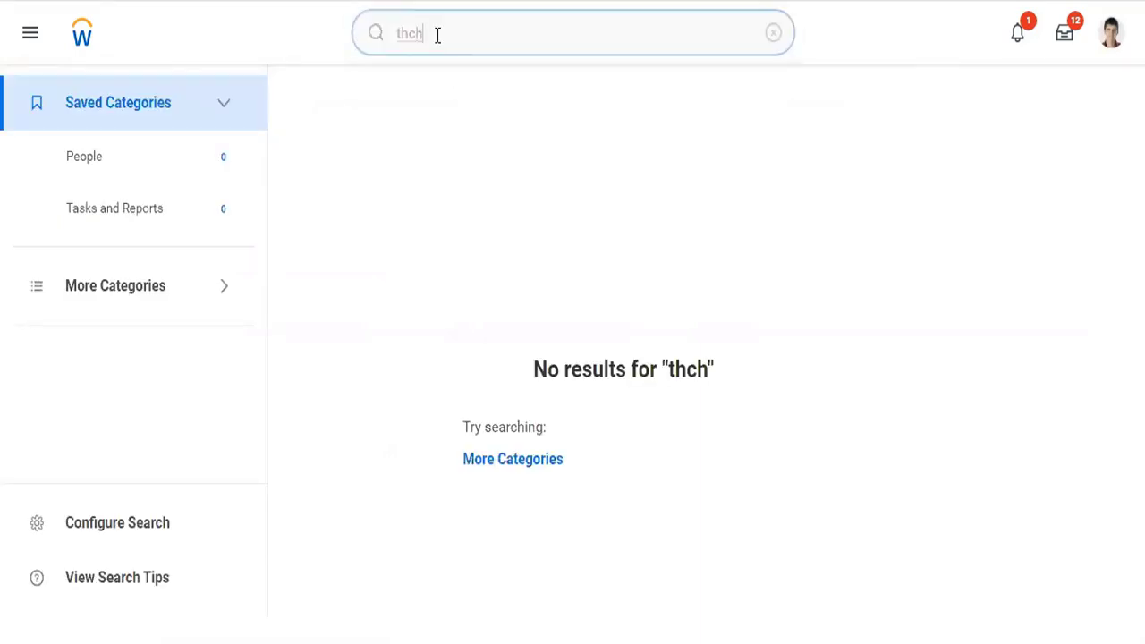
text(TW101)
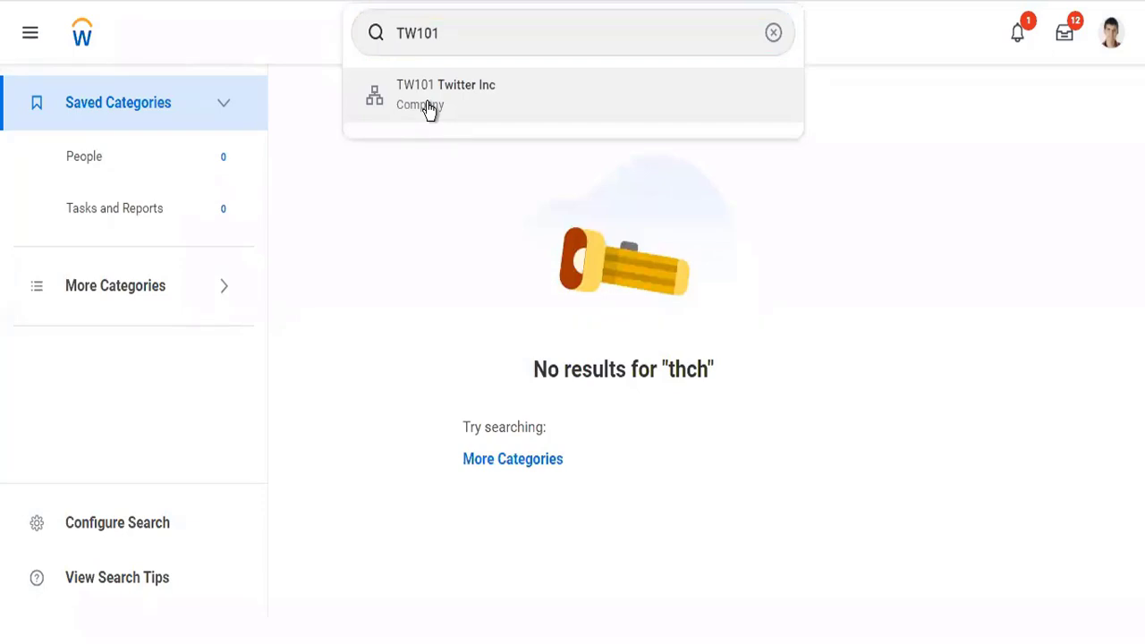
click(428, 104)
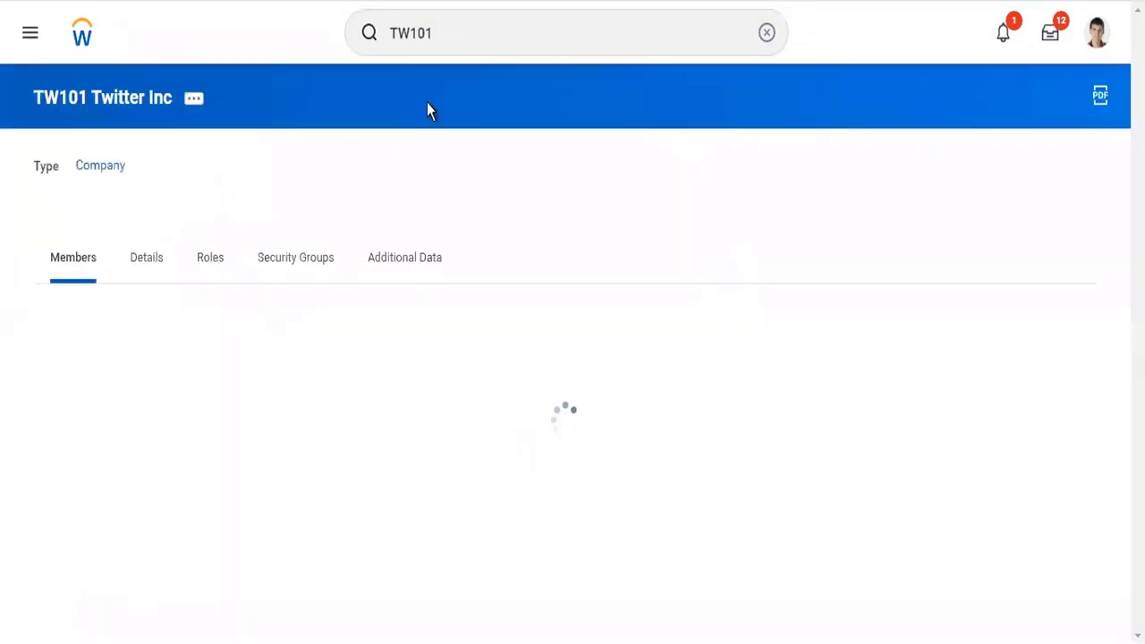
click(220, 267)
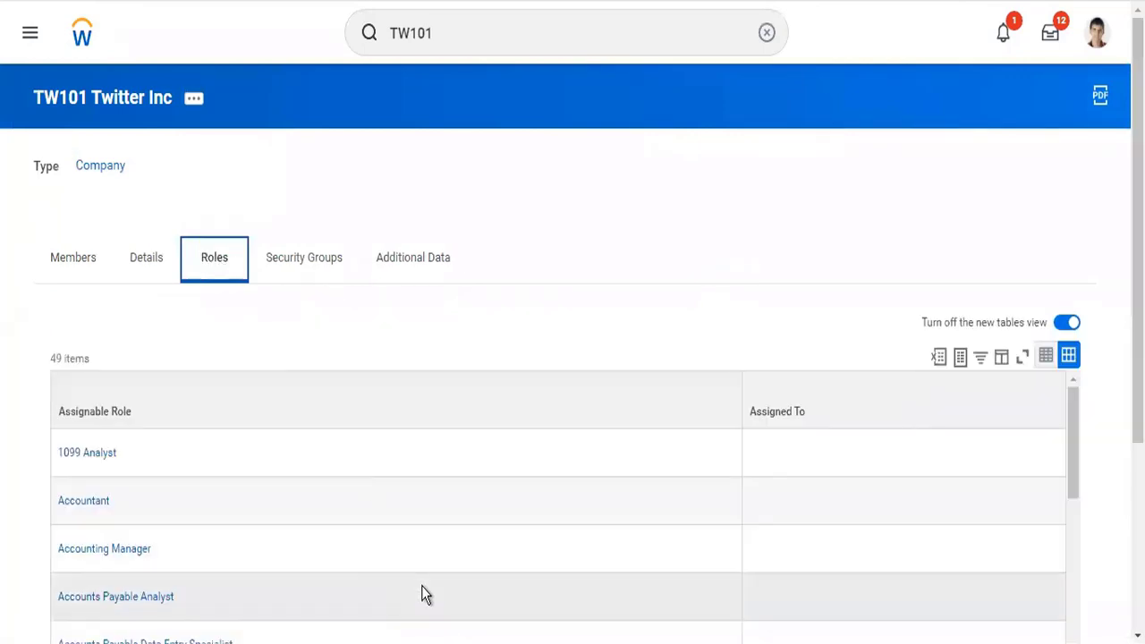
scroll(421, 590, down, 5)
scroll(421, 591, down, 3)
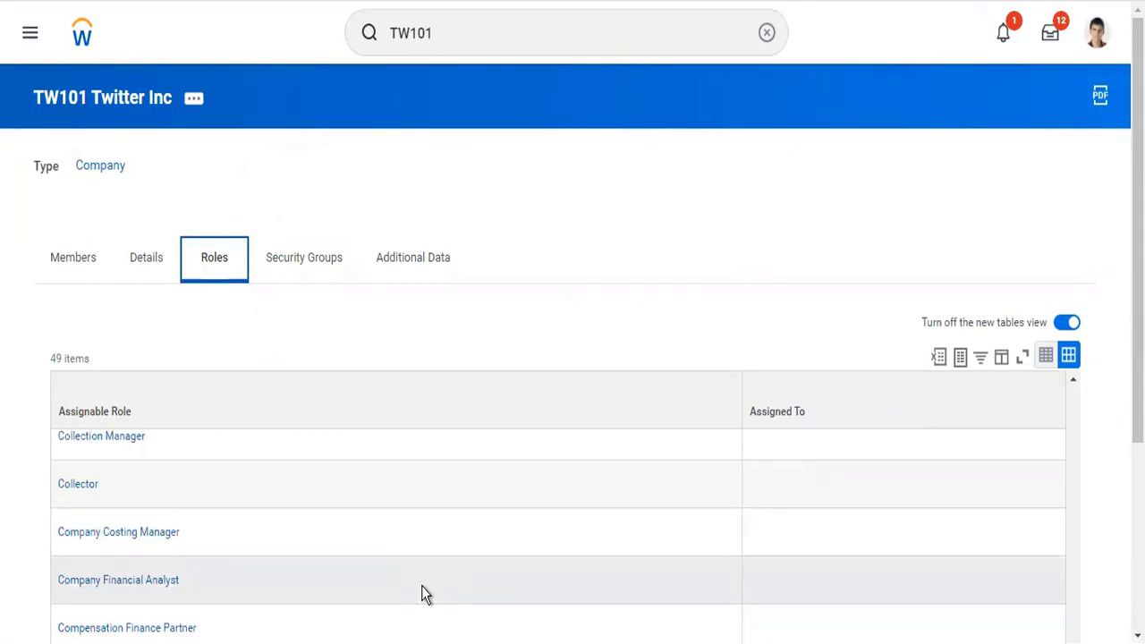
scroll(422, 591, up, 8)
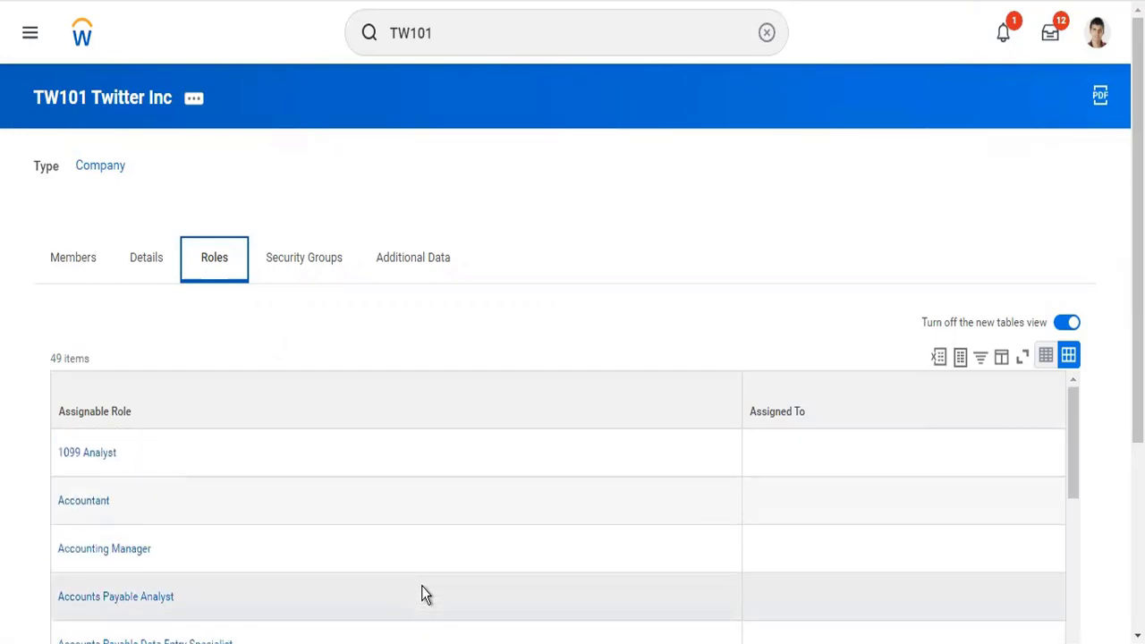
click(805, 613)
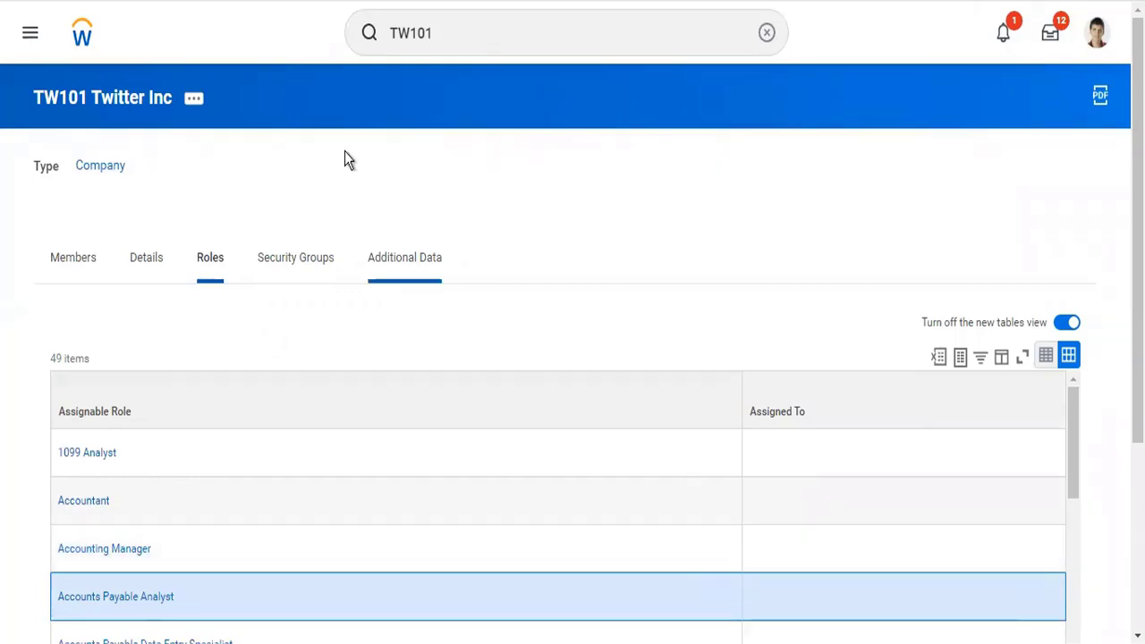
Open the contact information of the TW101 Twitter Inc company for editing
click(195, 98)
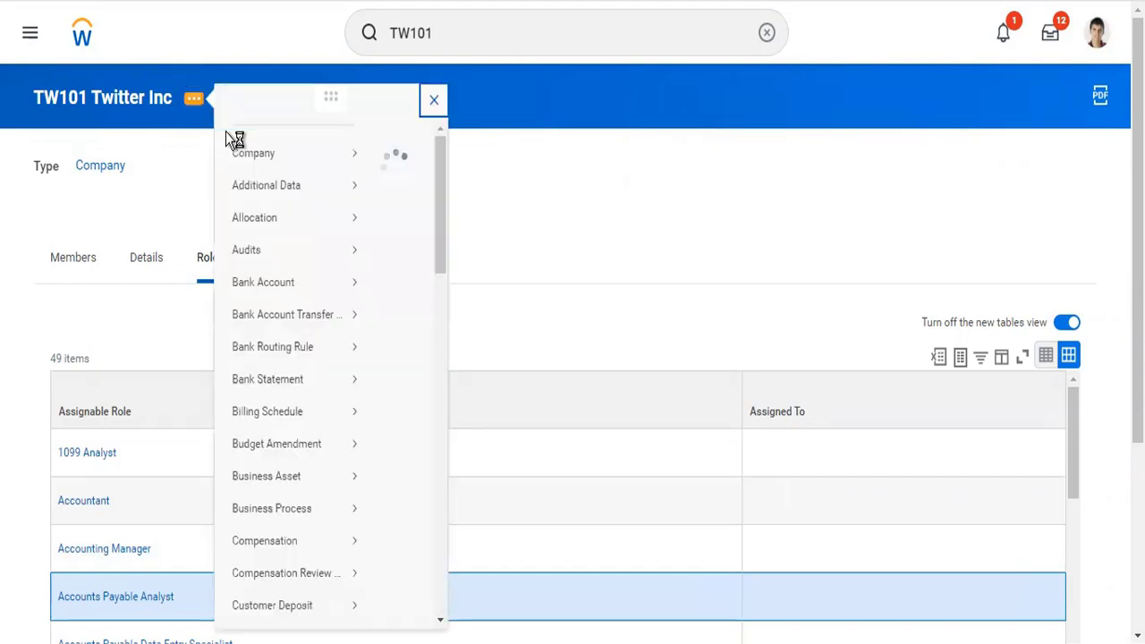
mouse_move(333, 191)
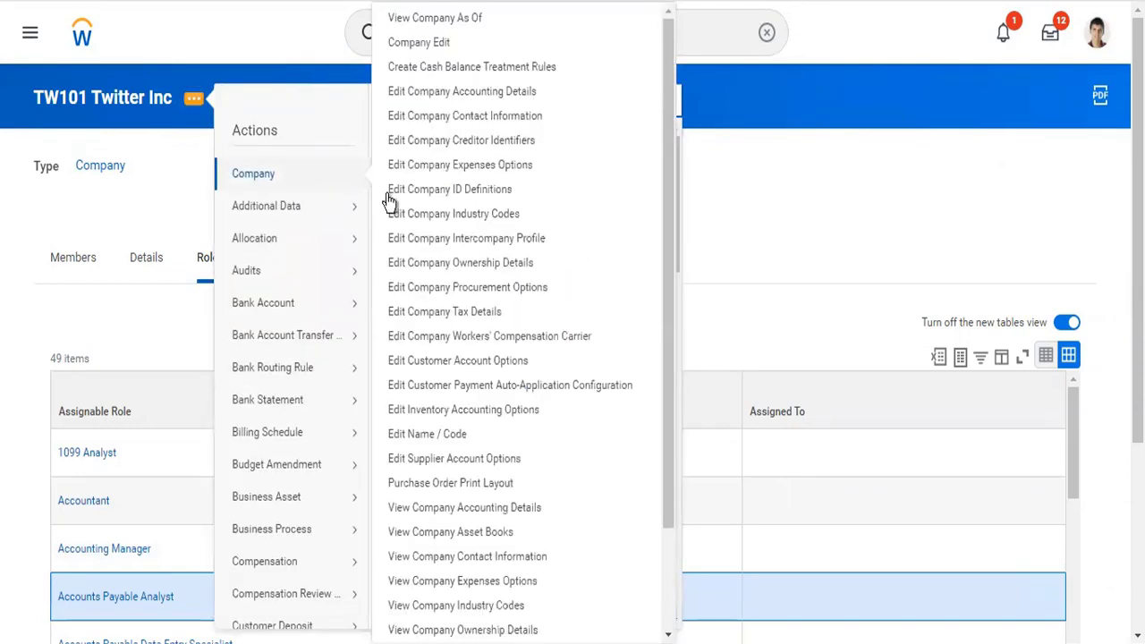
click(501, 116)
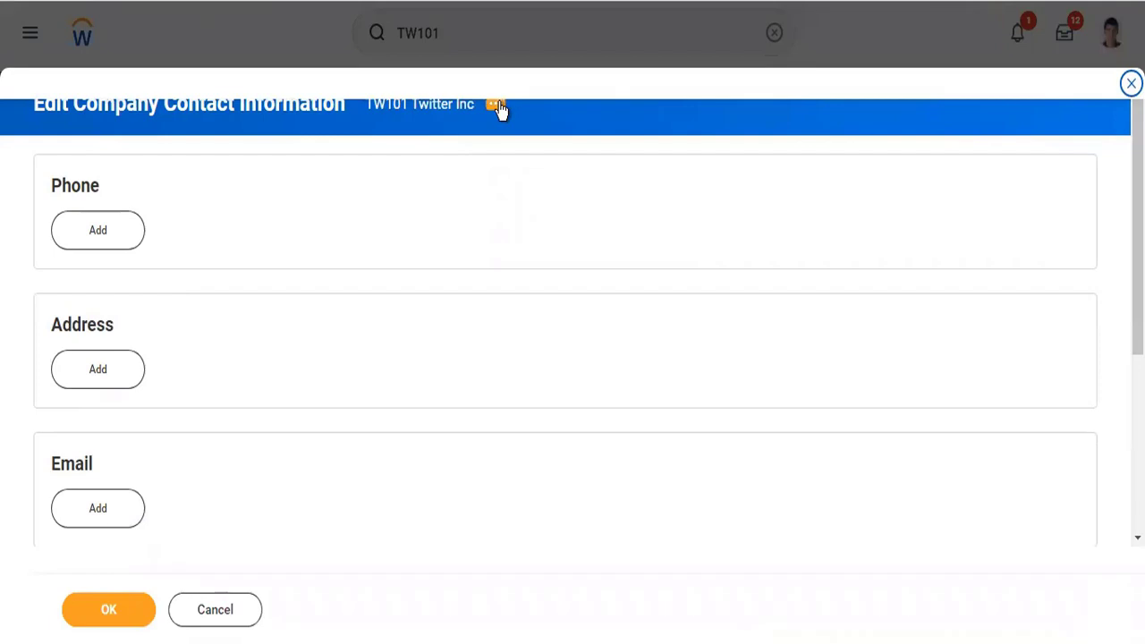
mouse_move(501, 109)
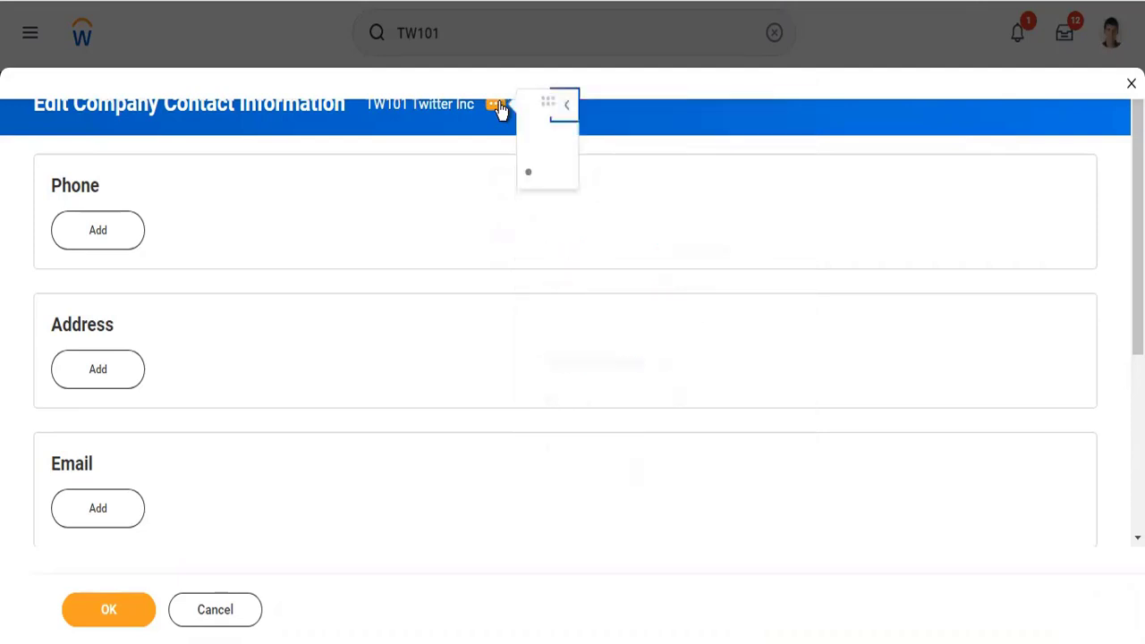
Add a phone entry with the device Mobile to the company's contact information and mark it as primary
click(95, 249)
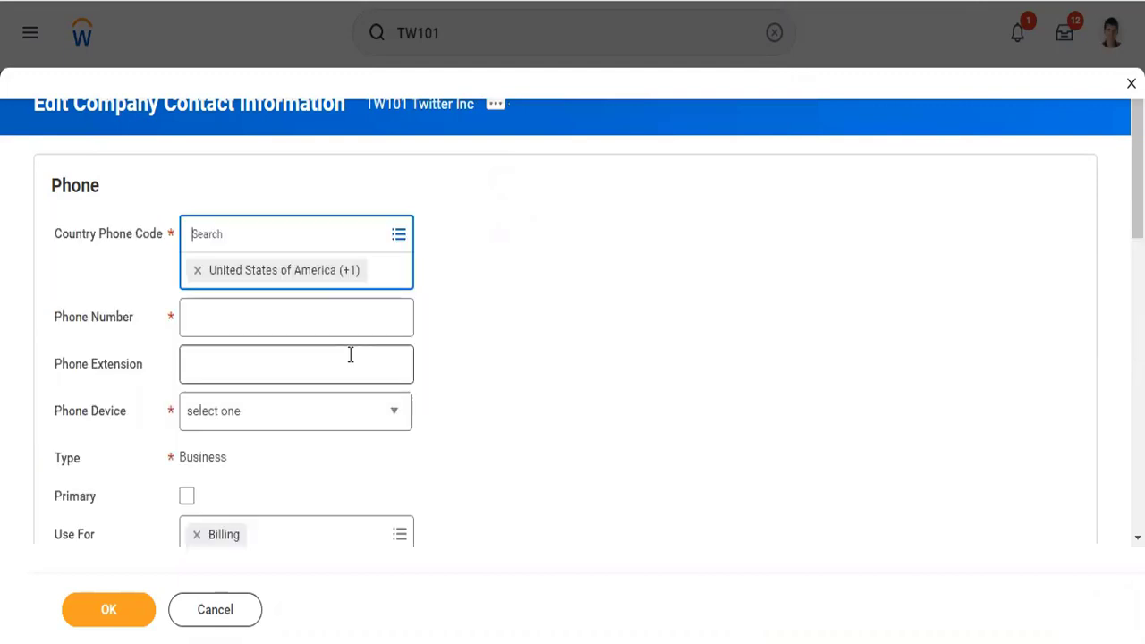
click(222, 312)
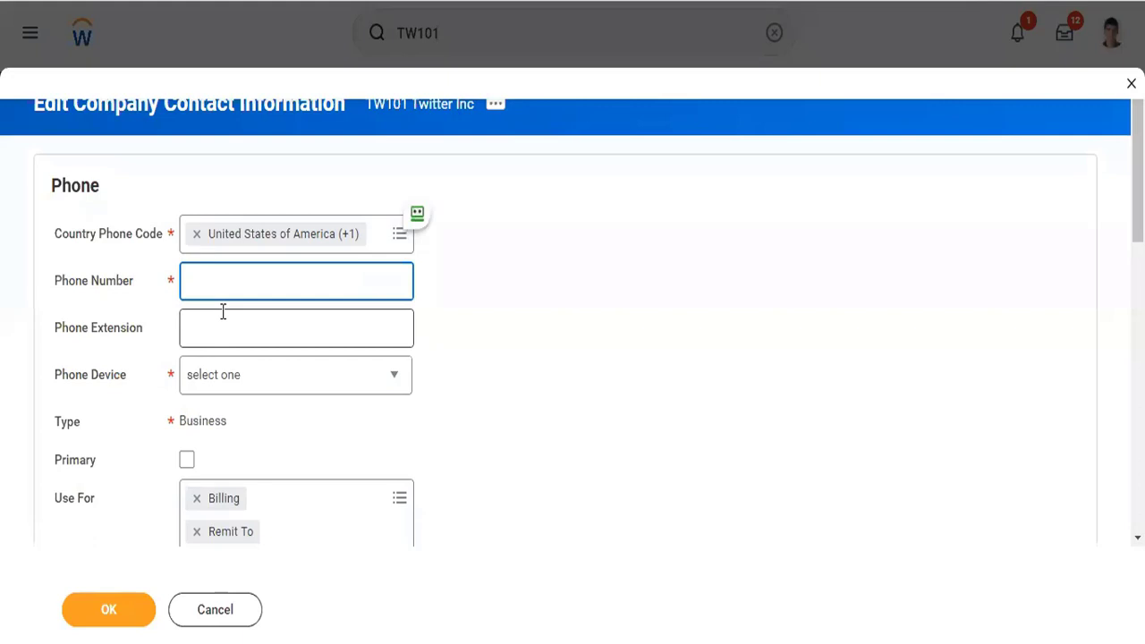
click(223, 312)
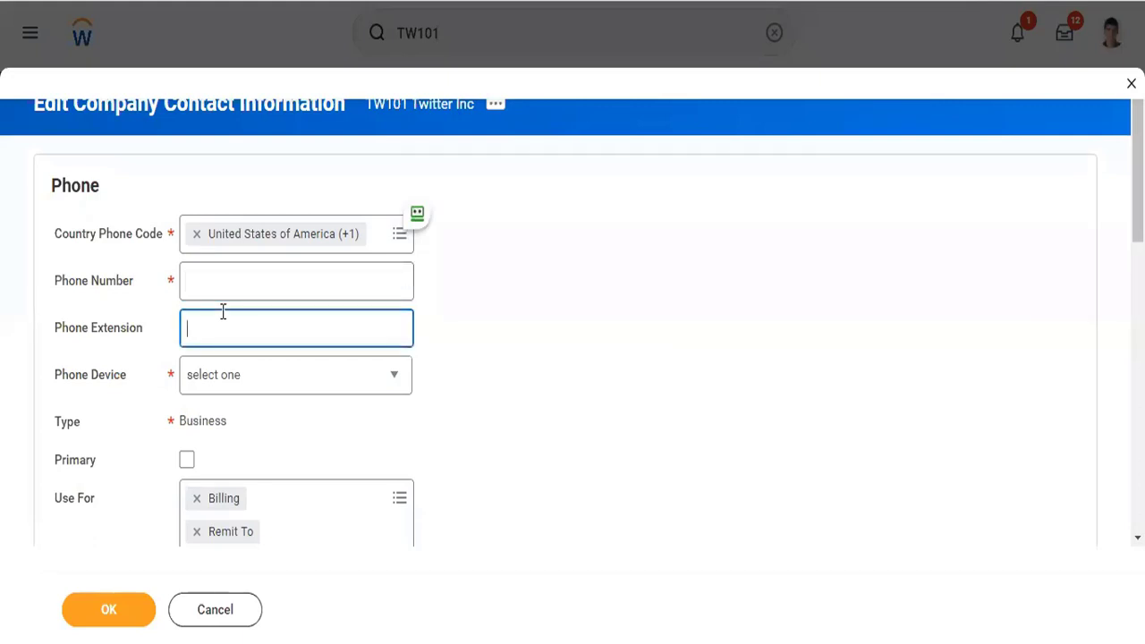
click(231, 385)
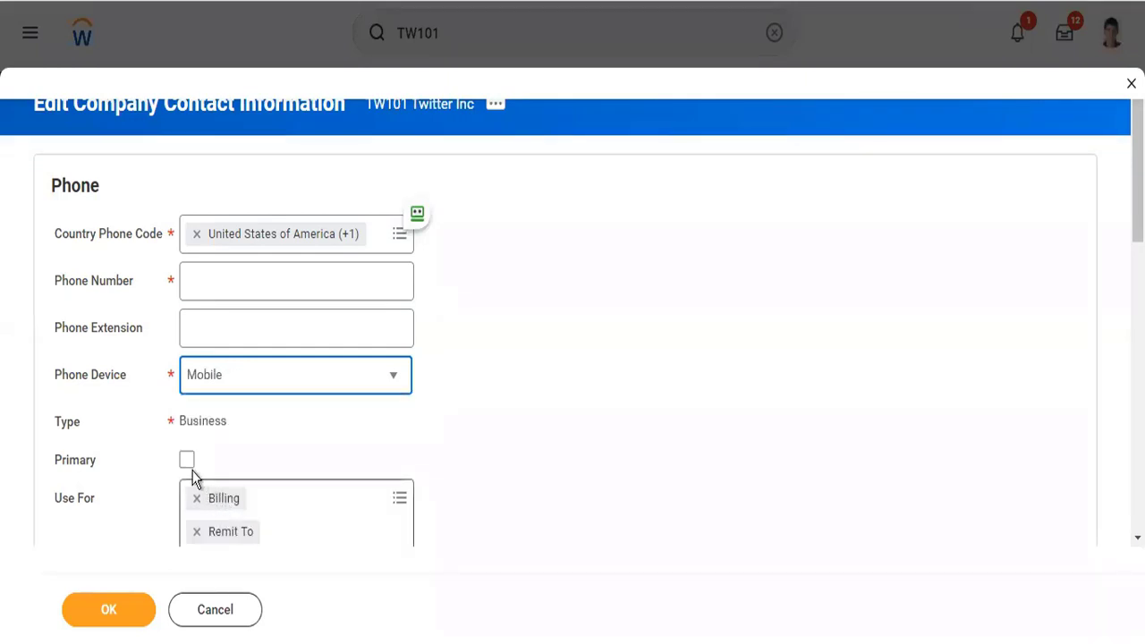
click(187, 460)
Add an address entry to the company's contact information and fill in its address lines, city, state and postal code
scroll(333, 436, down, 6)
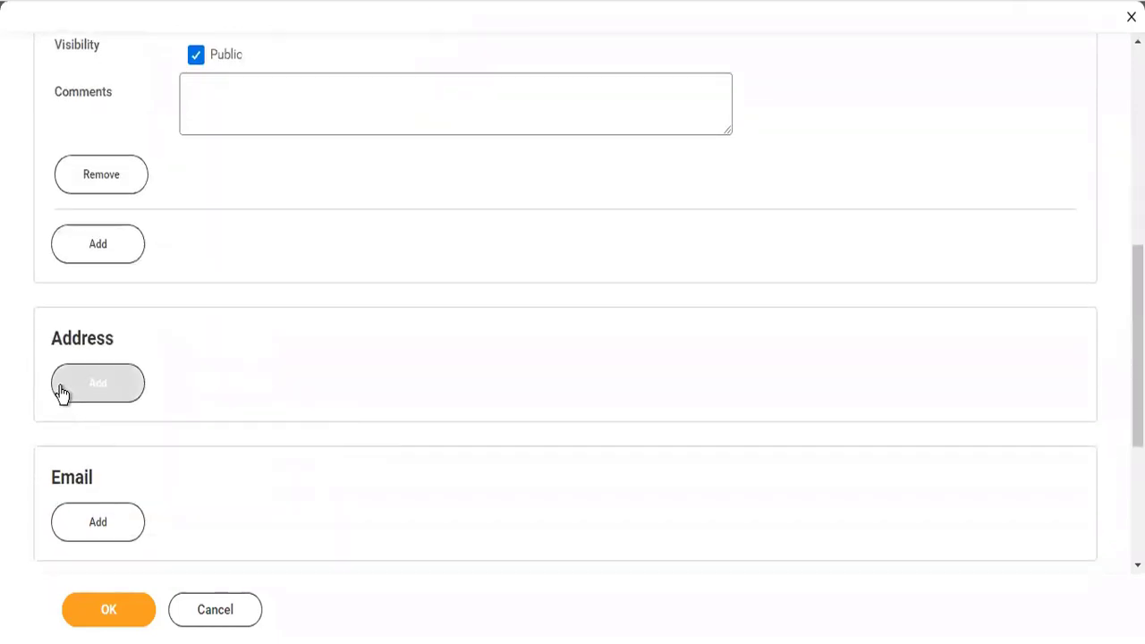
click(61, 392)
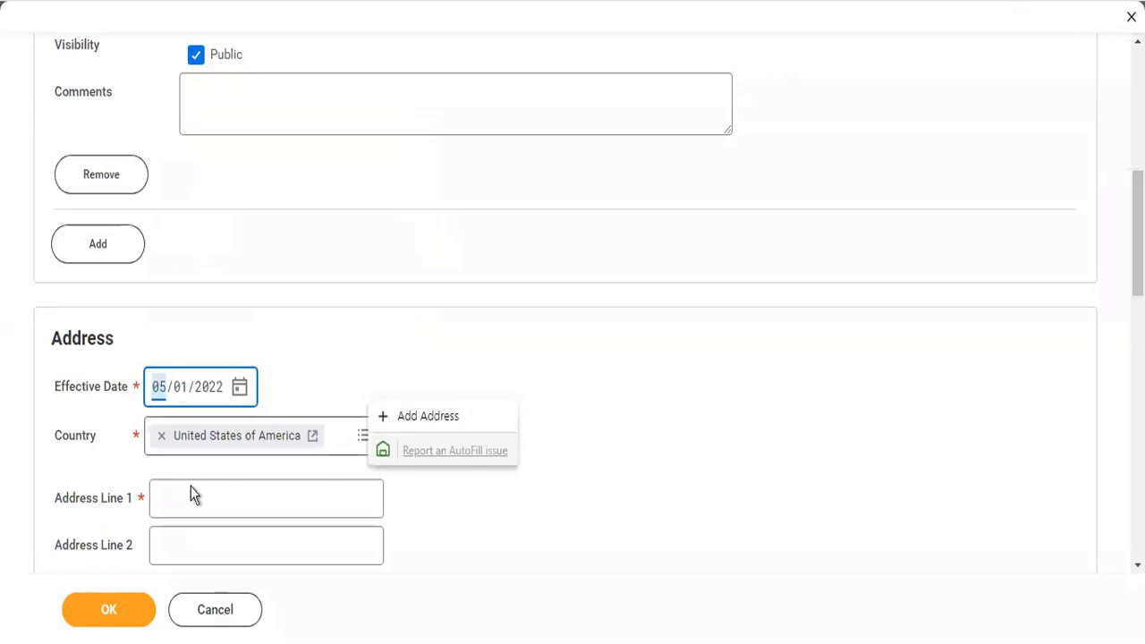
click(192, 495)
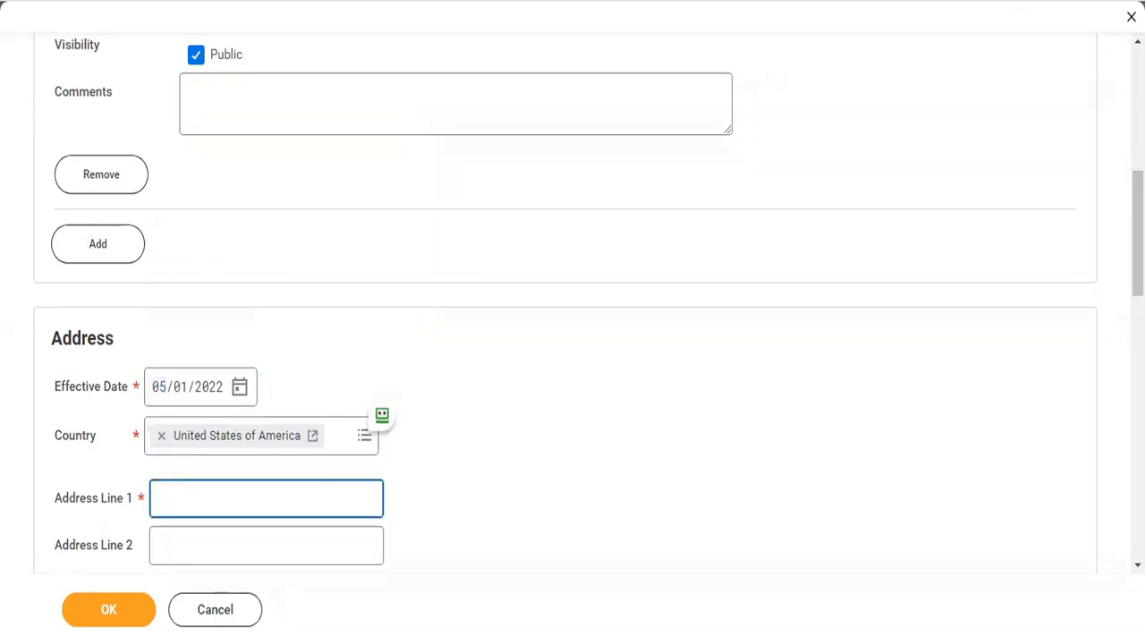
click(266, 545)
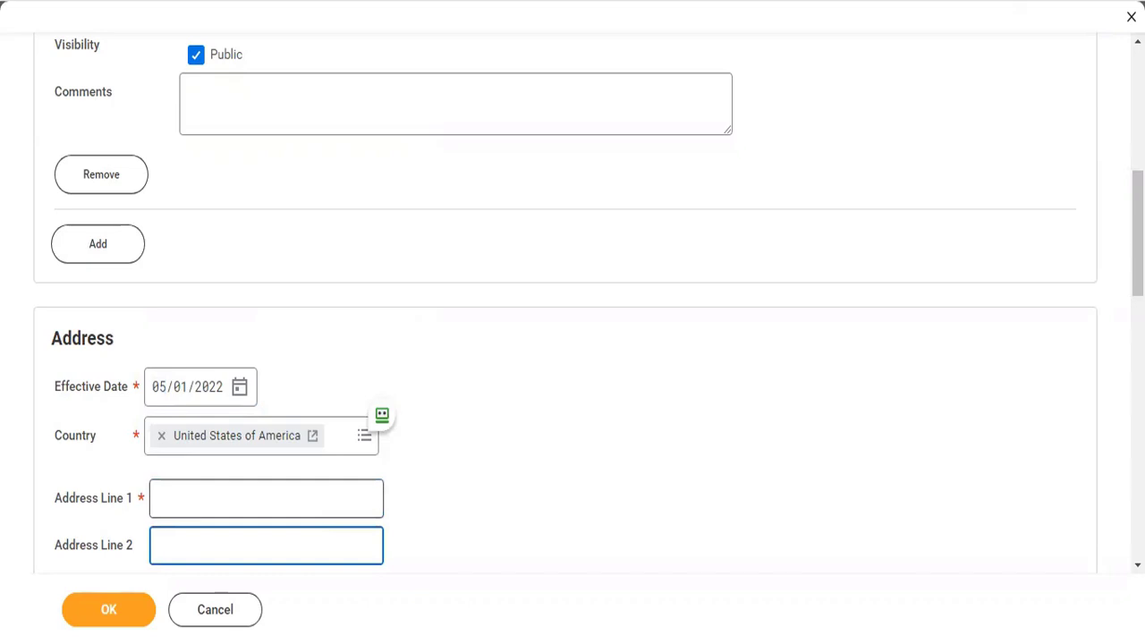
scroll(190, 492, down, 5)
click(159, 167)
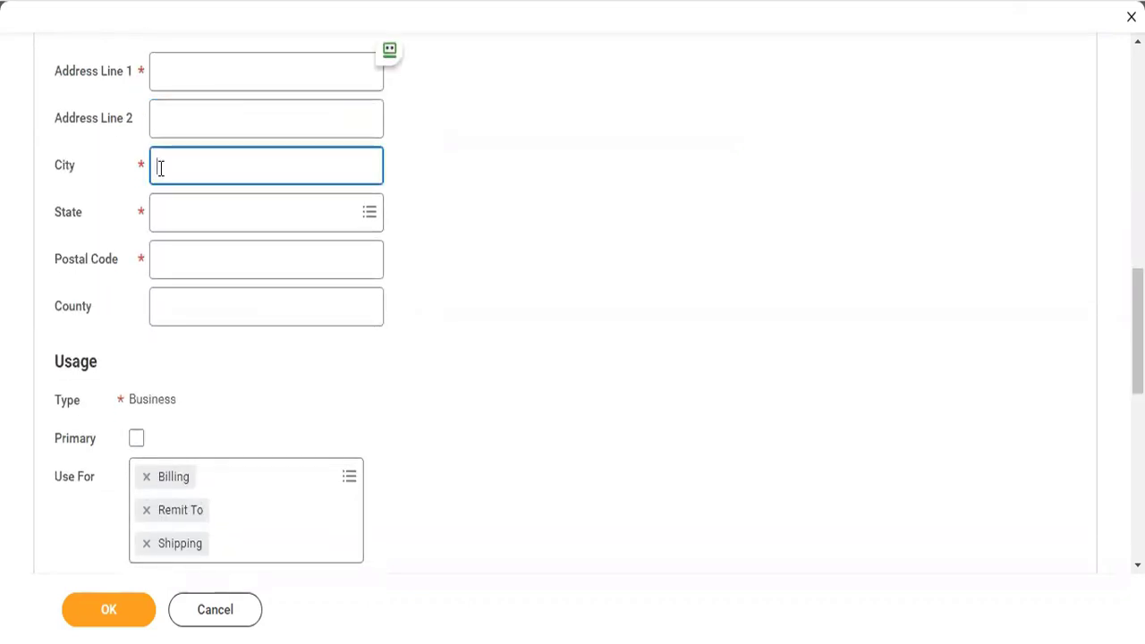
click(253, 212)
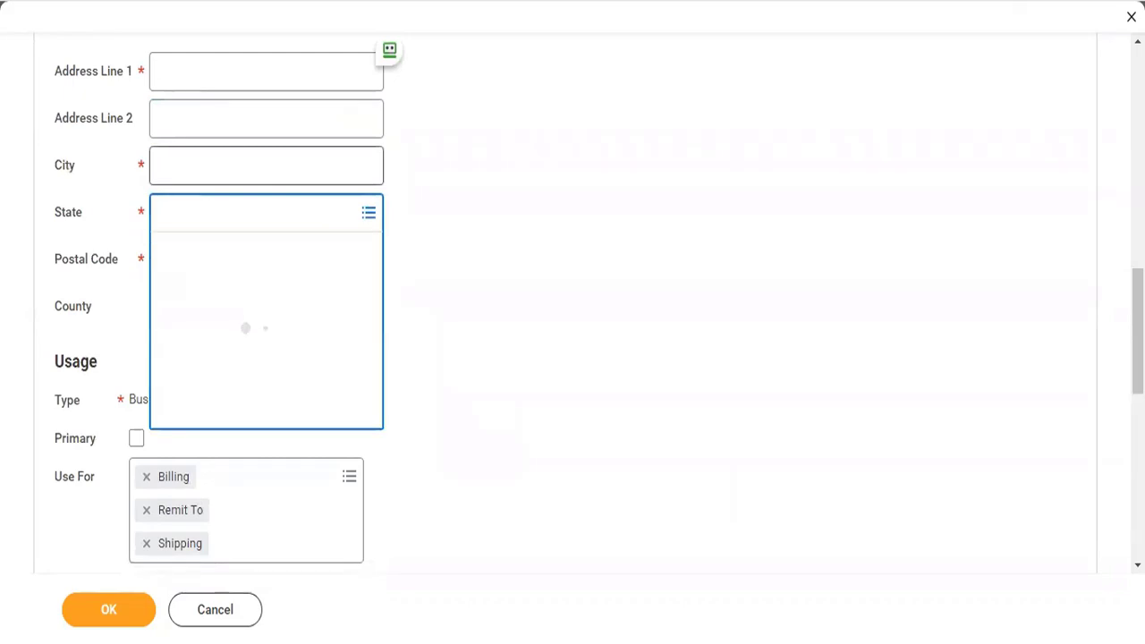
click(226, 284)
click(199, 255)
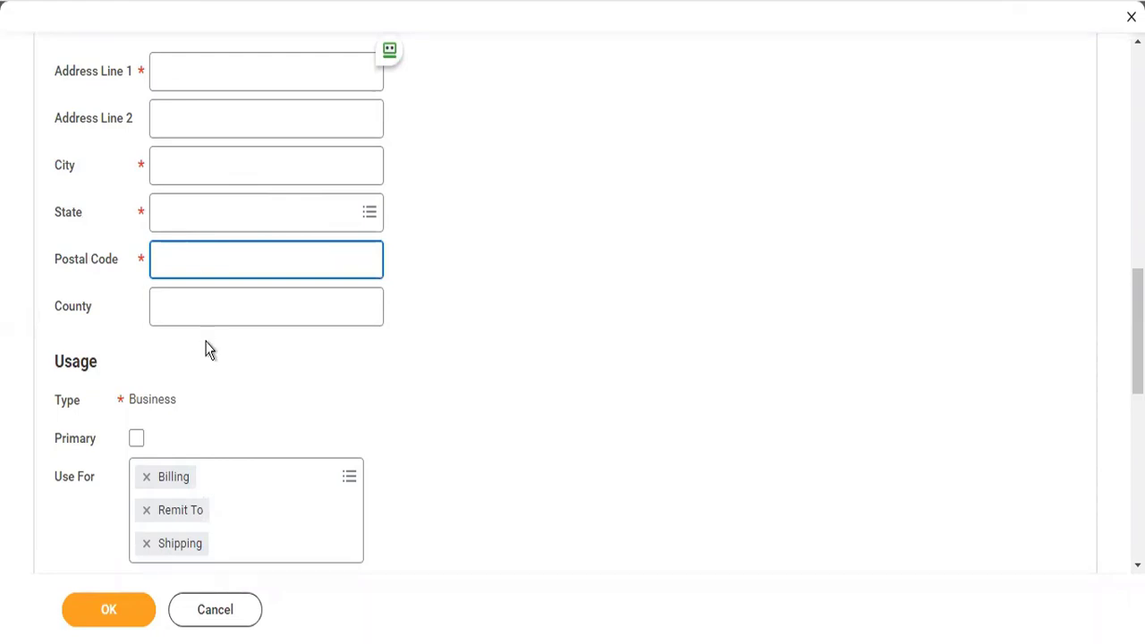
Mark the address as primary and add Mailing, Other - Business, Storage, Street Address and Tax Reporting to its uses
scroll(208, 349, down, 2)
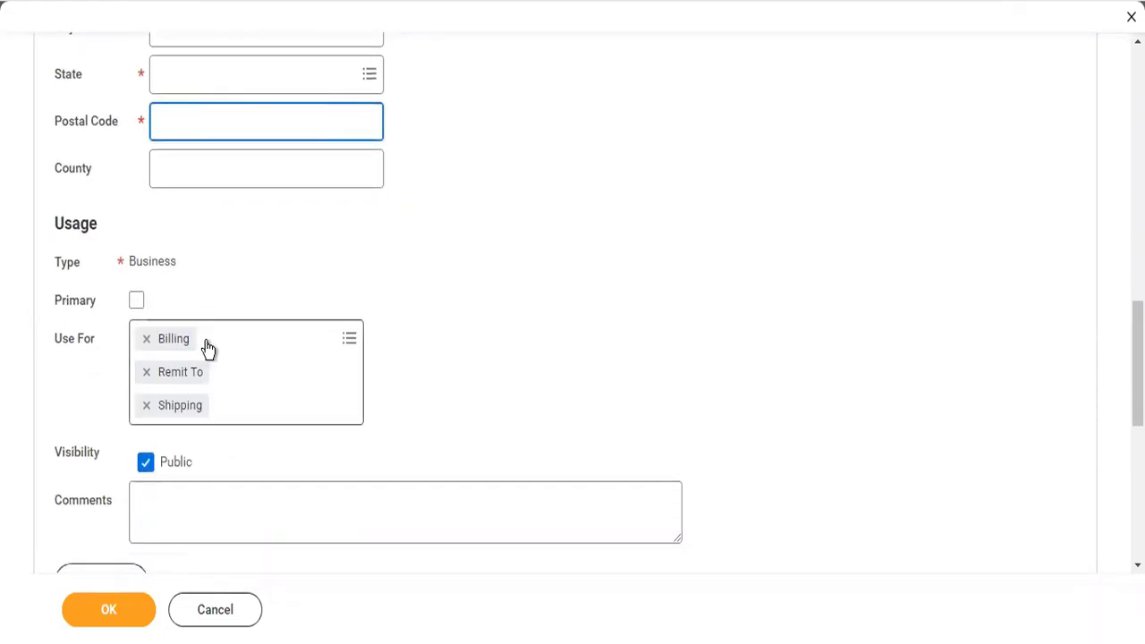
click(135, 302)
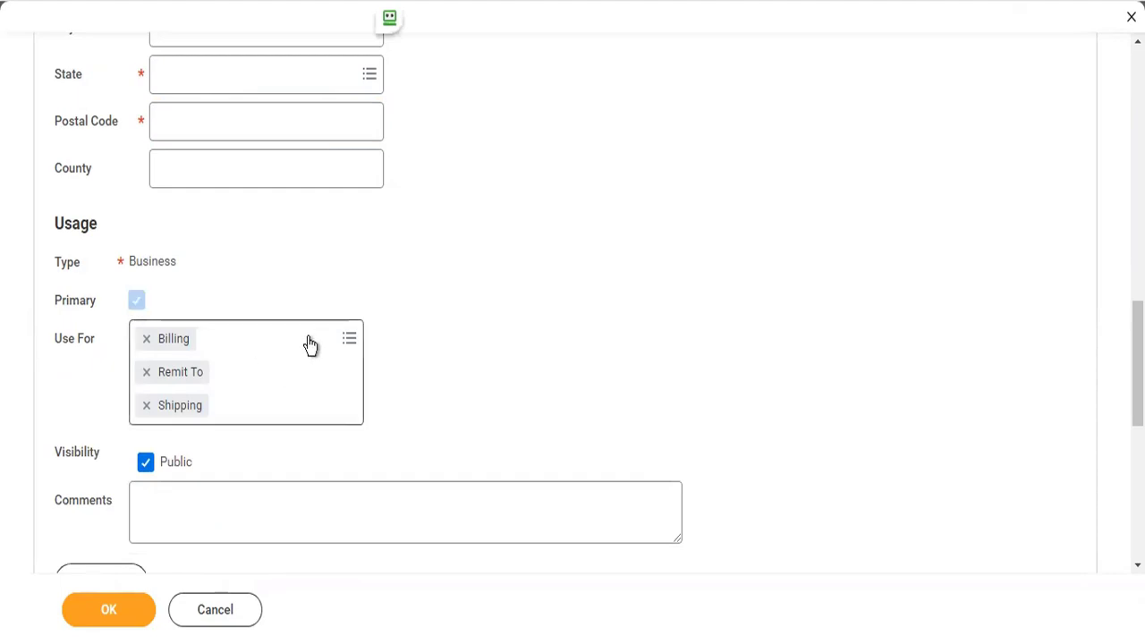
click(309, 338)
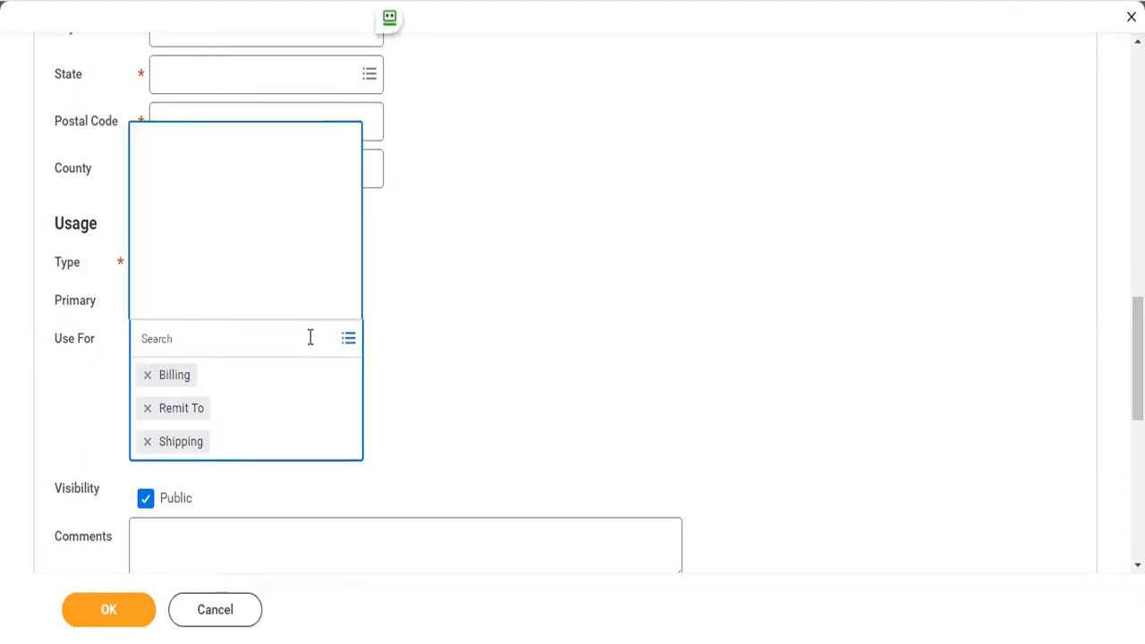
click(190, 121)
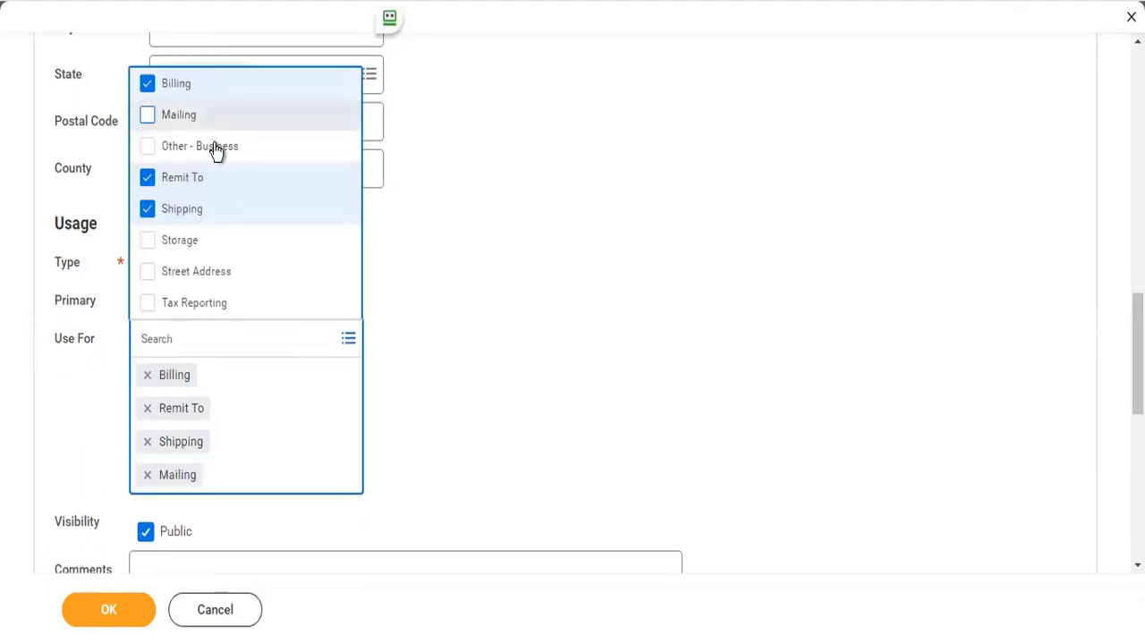
click(216, 148)
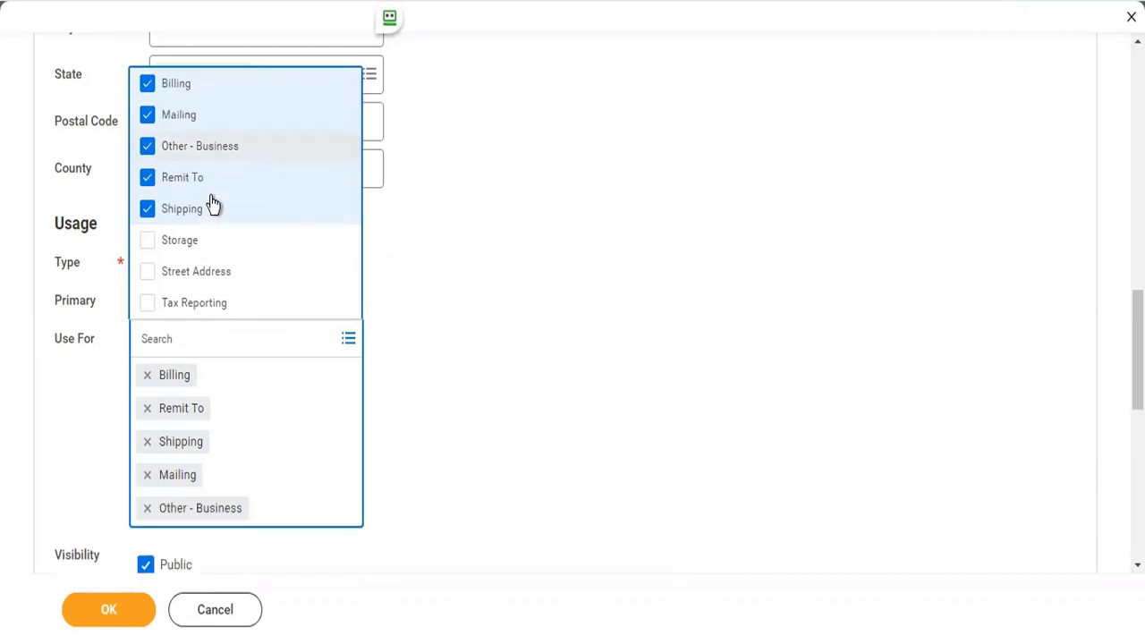
click(188, 253)
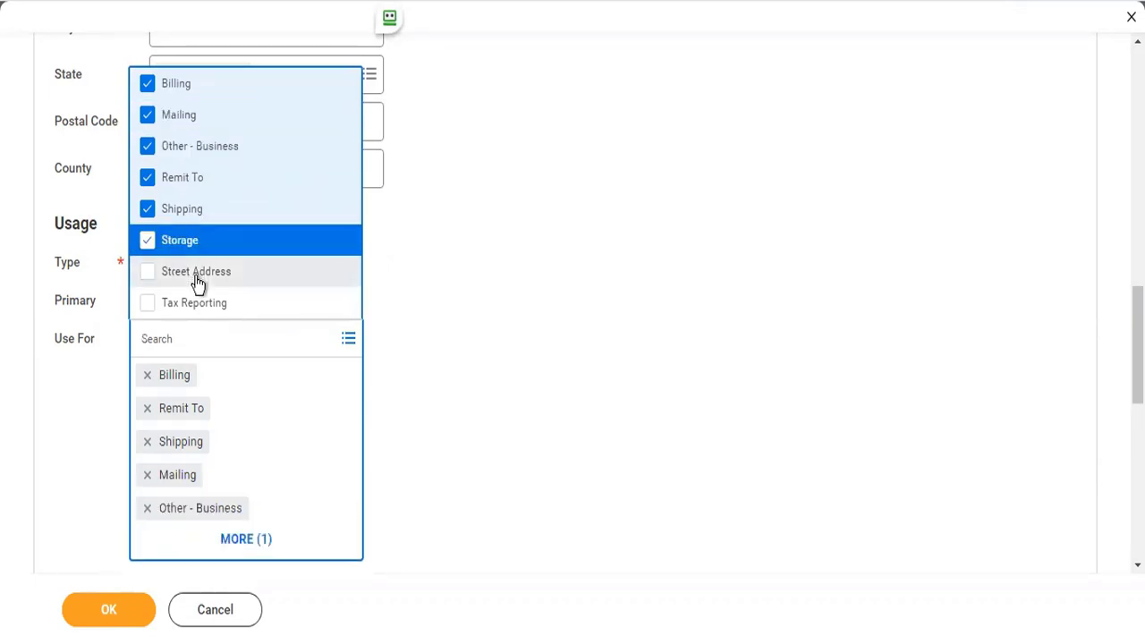
click(195, 275)
click(200, 308)
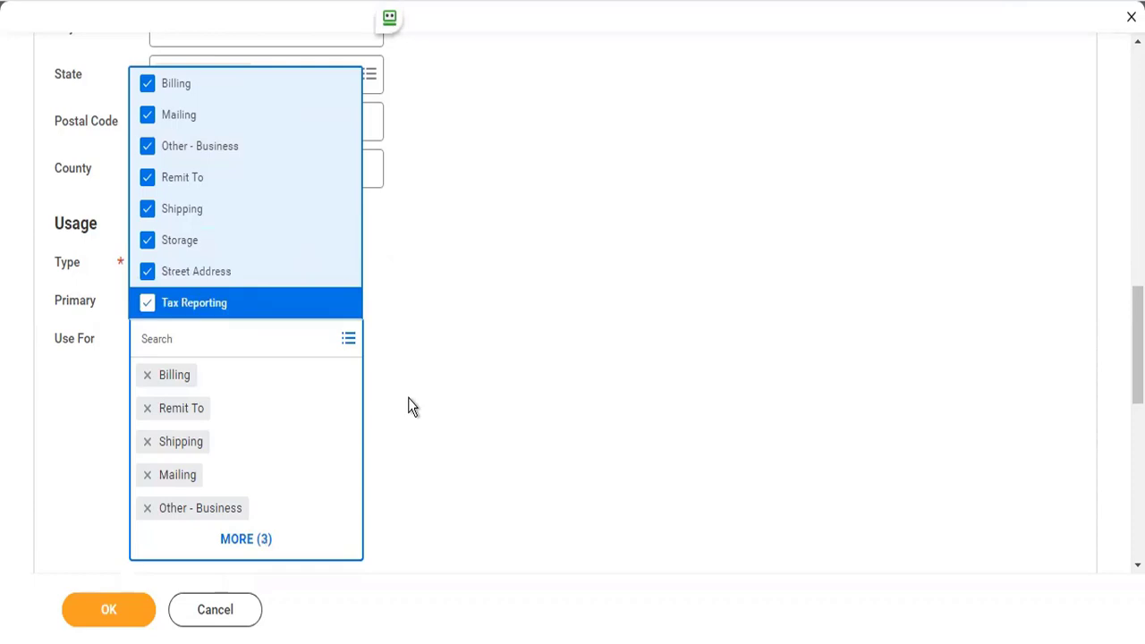
click(409, 405)
Add an email entry to the contact information, fill in the company's email address and mark it as primary
scroll(409, 404, down, 5)
scroll(303, 304, up, 2)
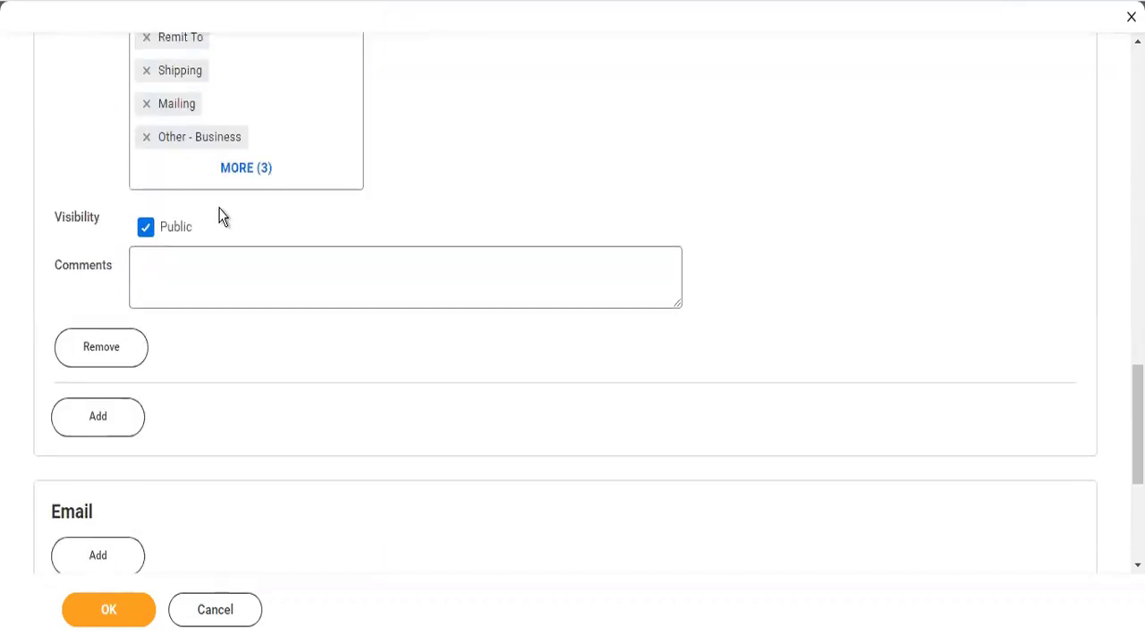
scroll(238, 357, down, 1)
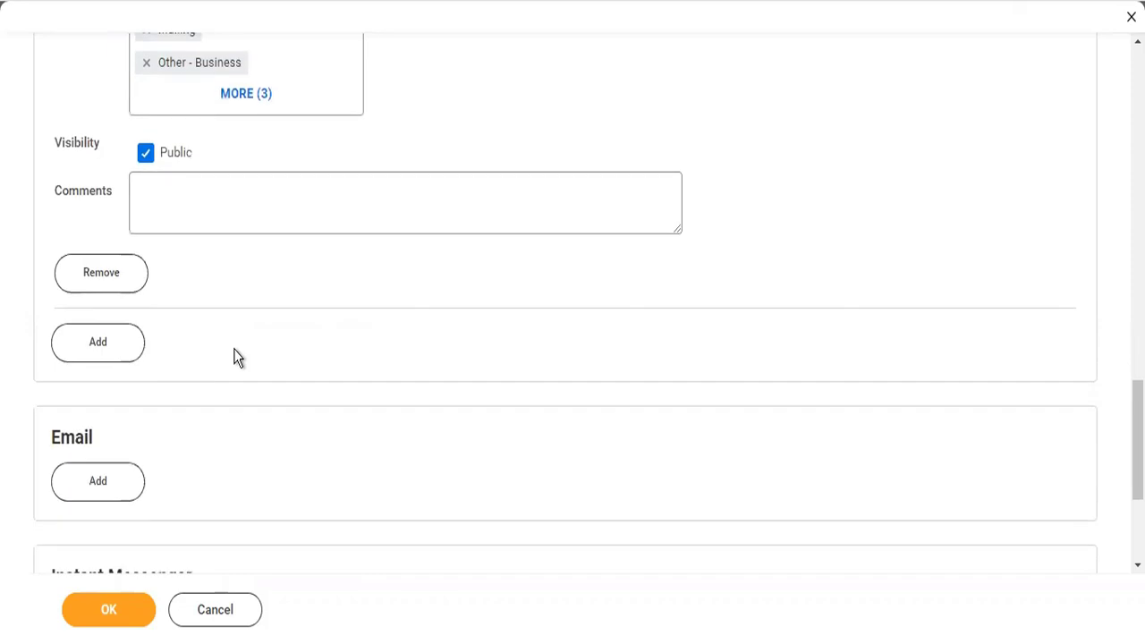
click(101, 478)
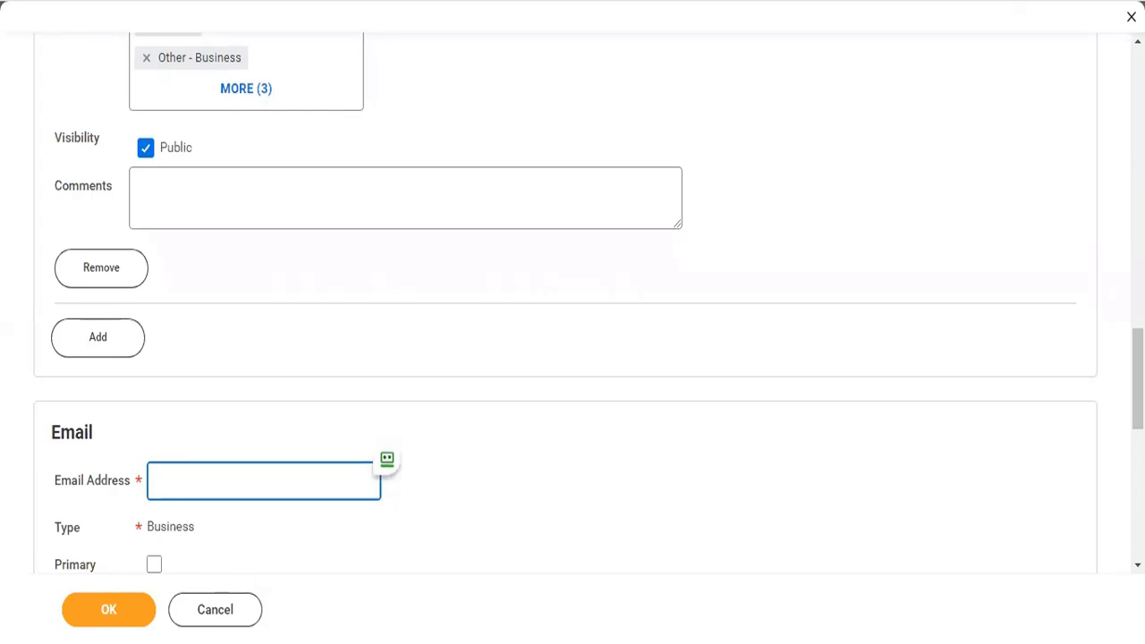
key(Tab)
key(space)
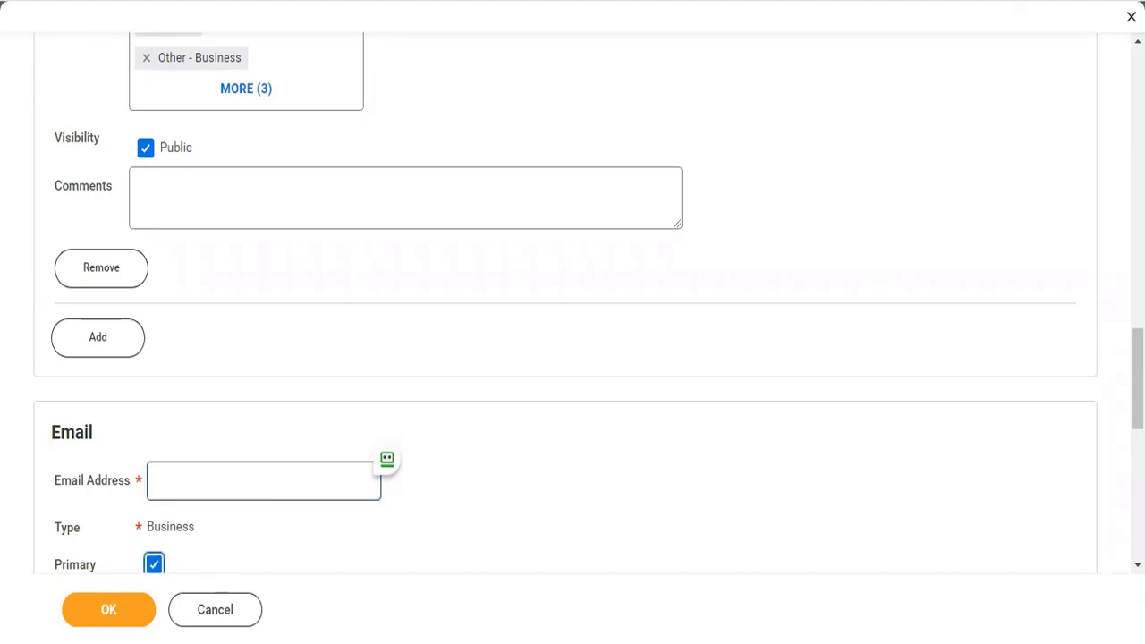
Add Procurement to the email entry's uses and save the company's contact information
scroll(299, 484, down, 5)
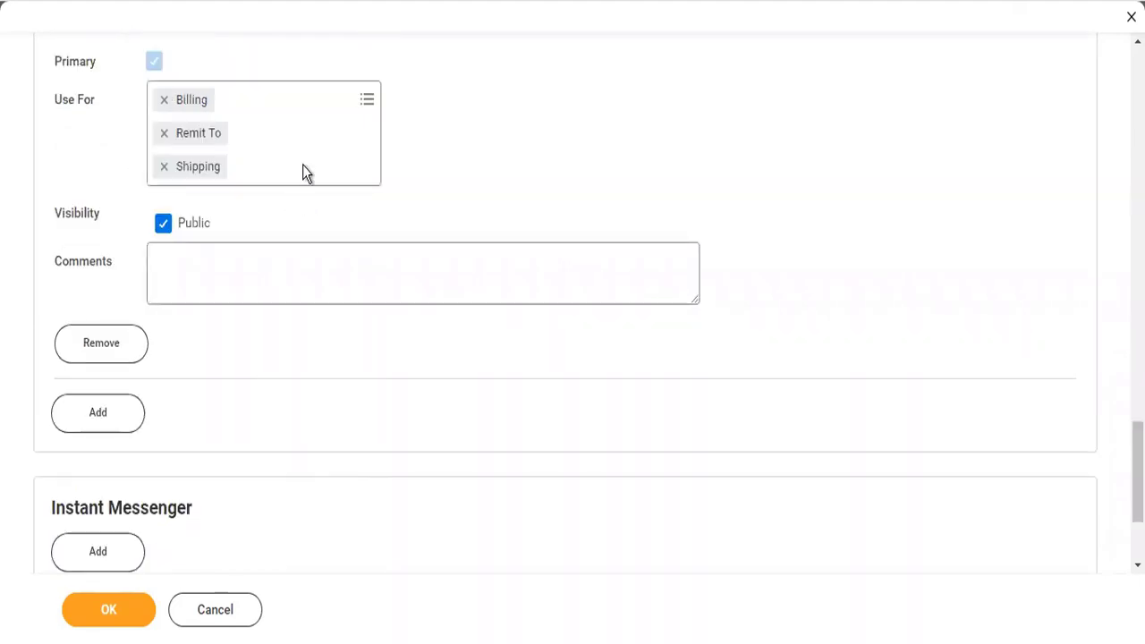
click(303, 107)
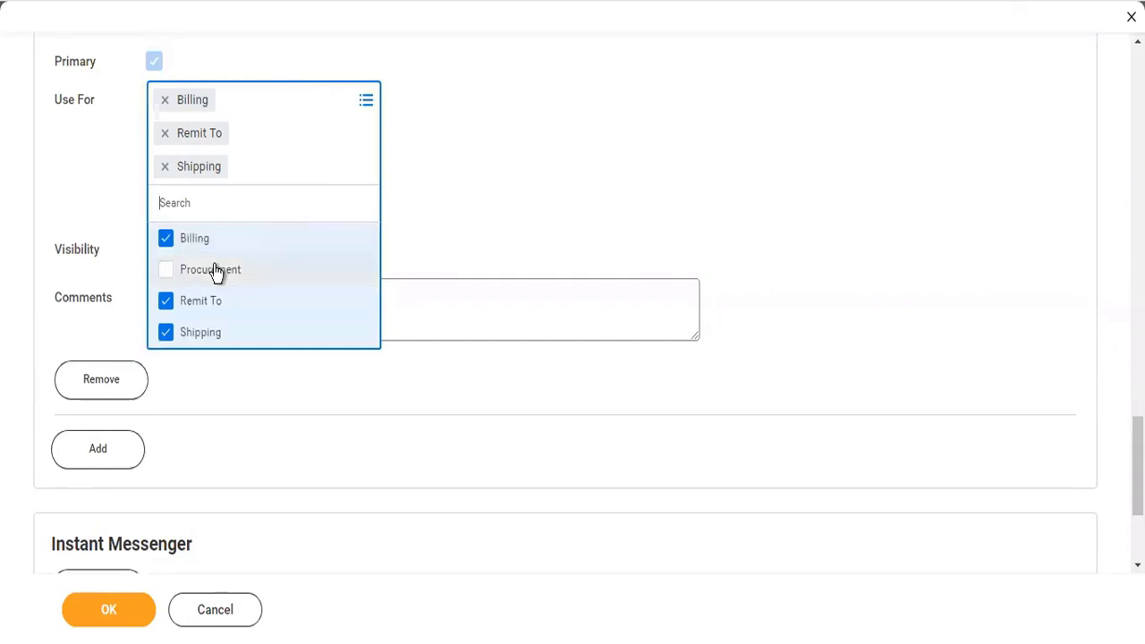
click(215, 273)
click(447, 259)
scroll(447, 263, down, 3)
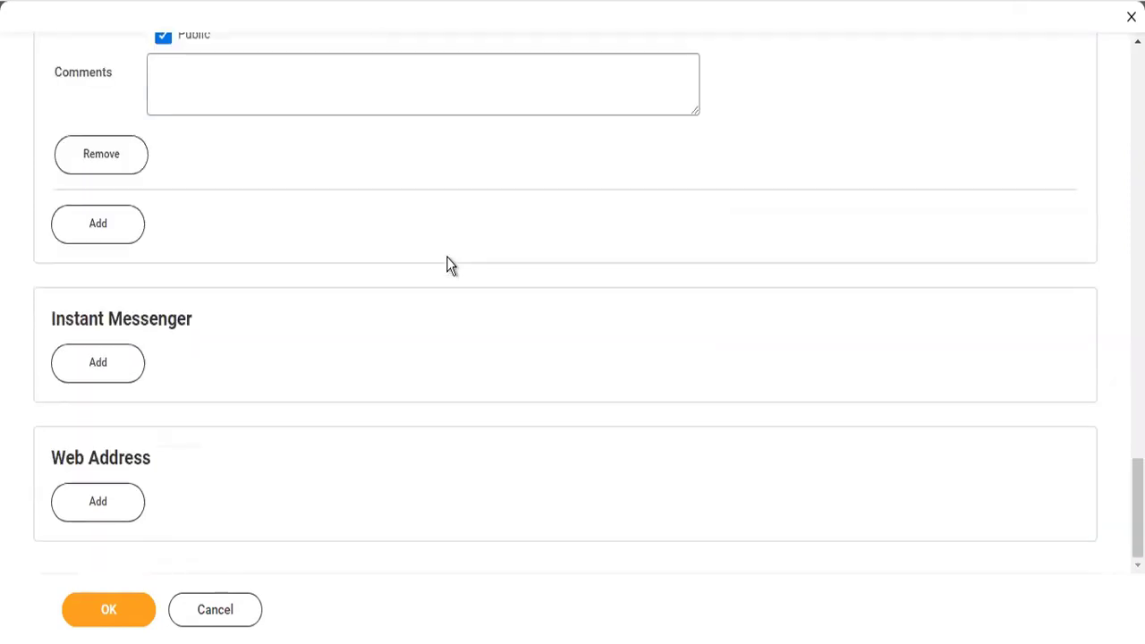
click(108, 610)
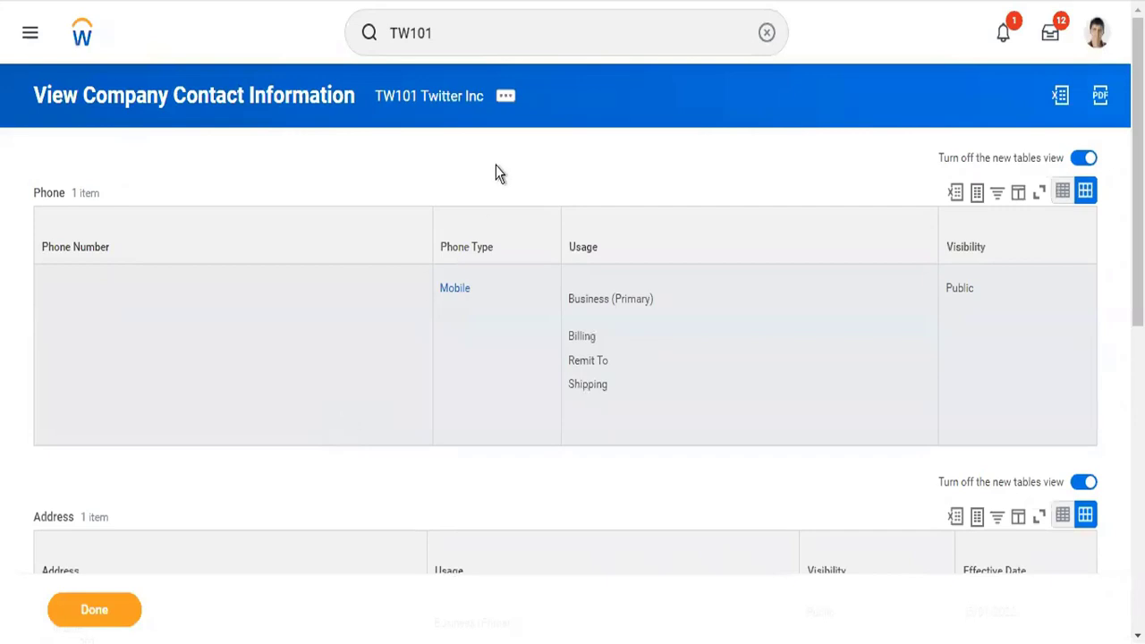
Open the ownership details of the TW101 Twitter Inc company for editing with the effective date 05/01/2022
click(506, 96)
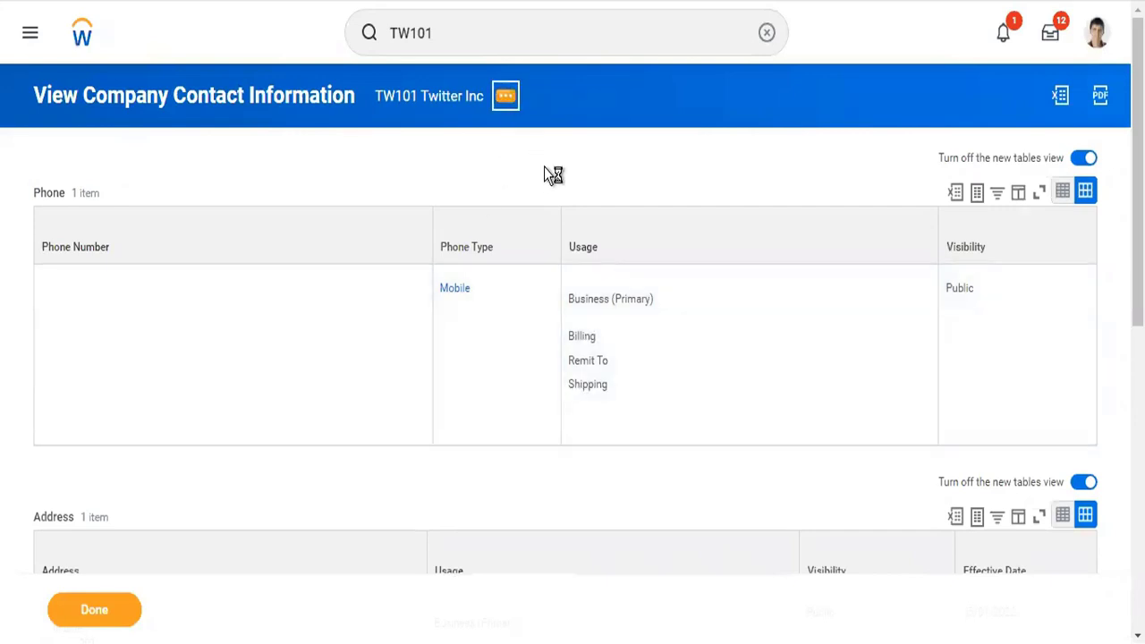
mouse_move(557, 174)
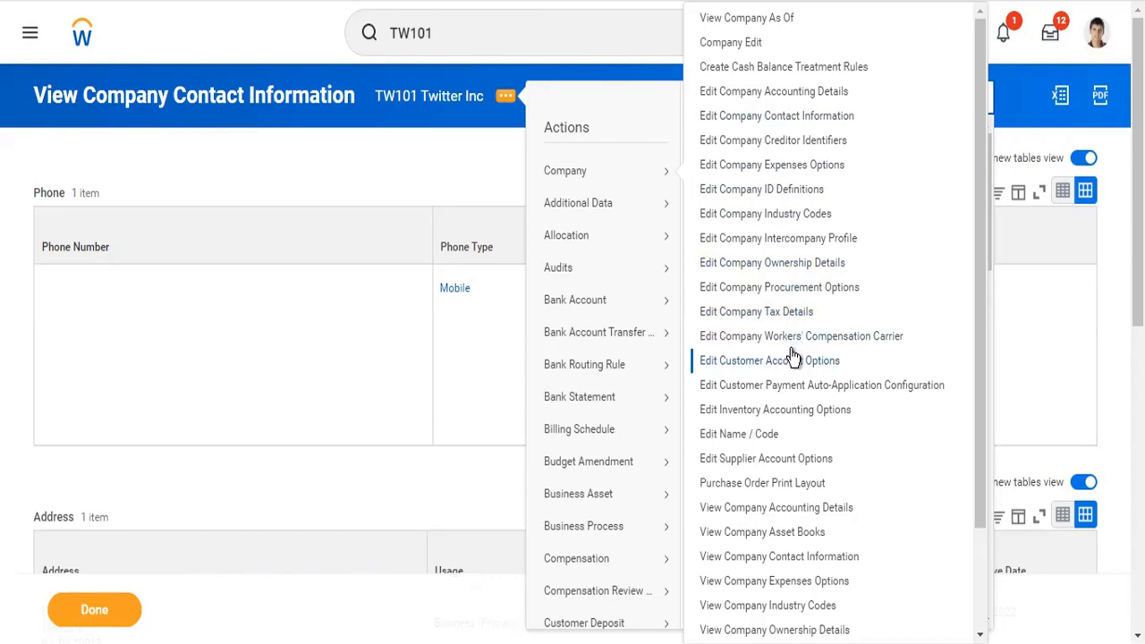
click(779, 264)
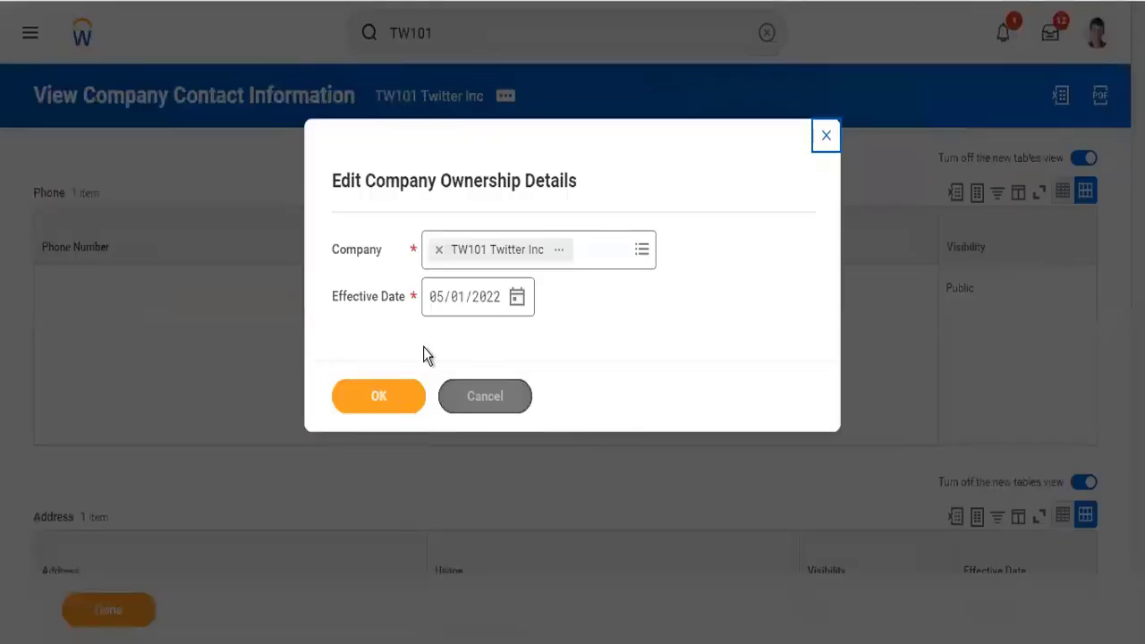
click(388, 394)
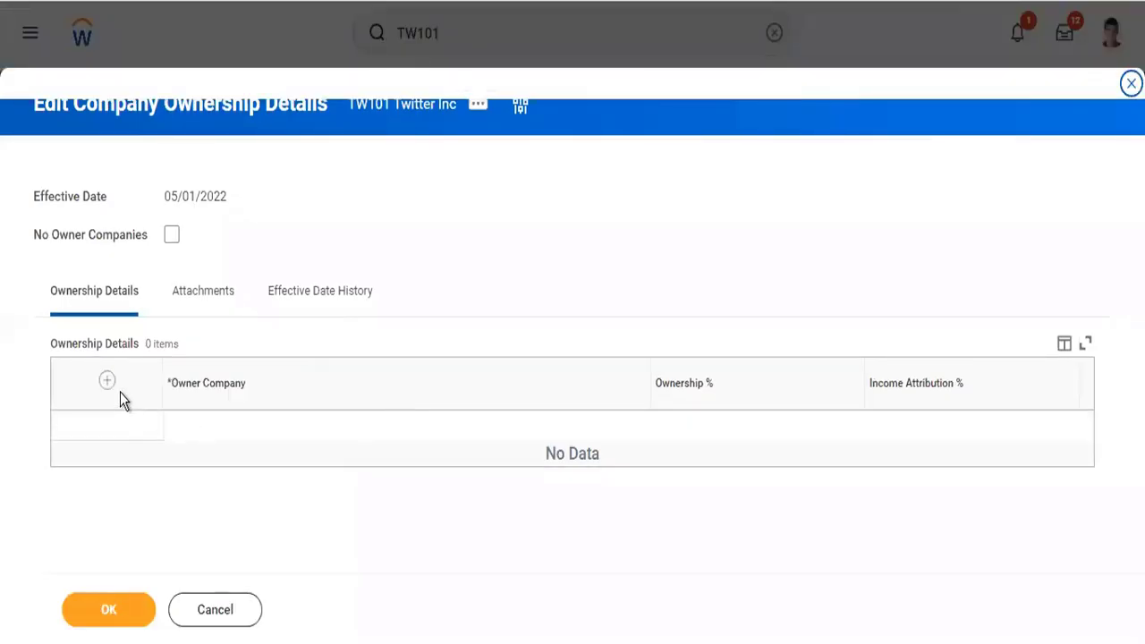
Add an ownership row with Global Modern Services, Inc. (USA) as the owner company
click(107, 382)
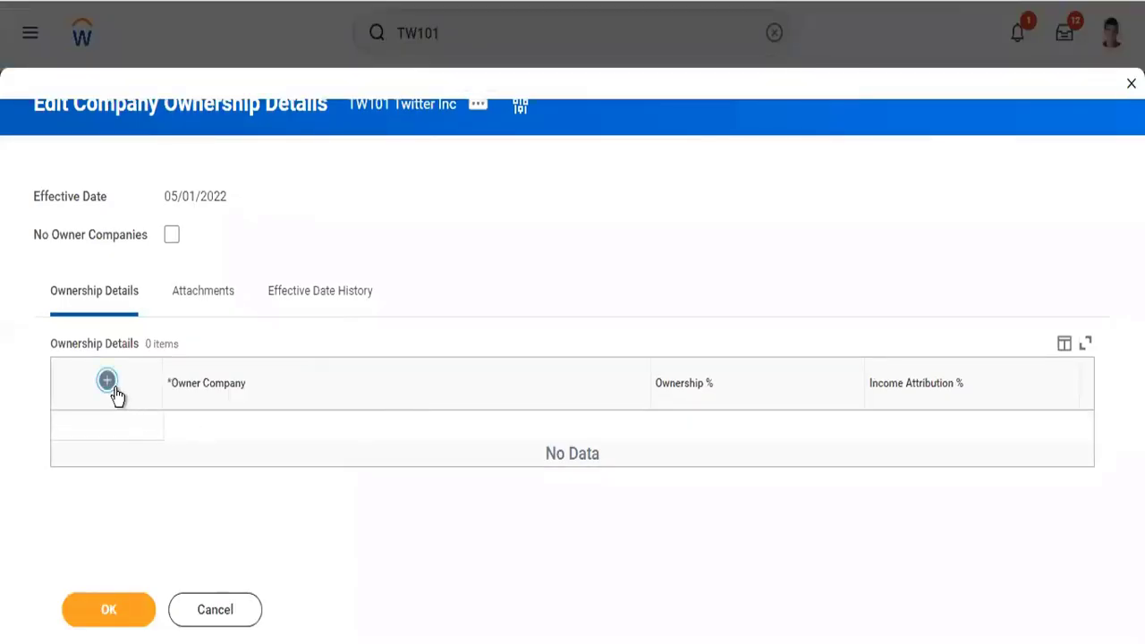
click(361, 442)
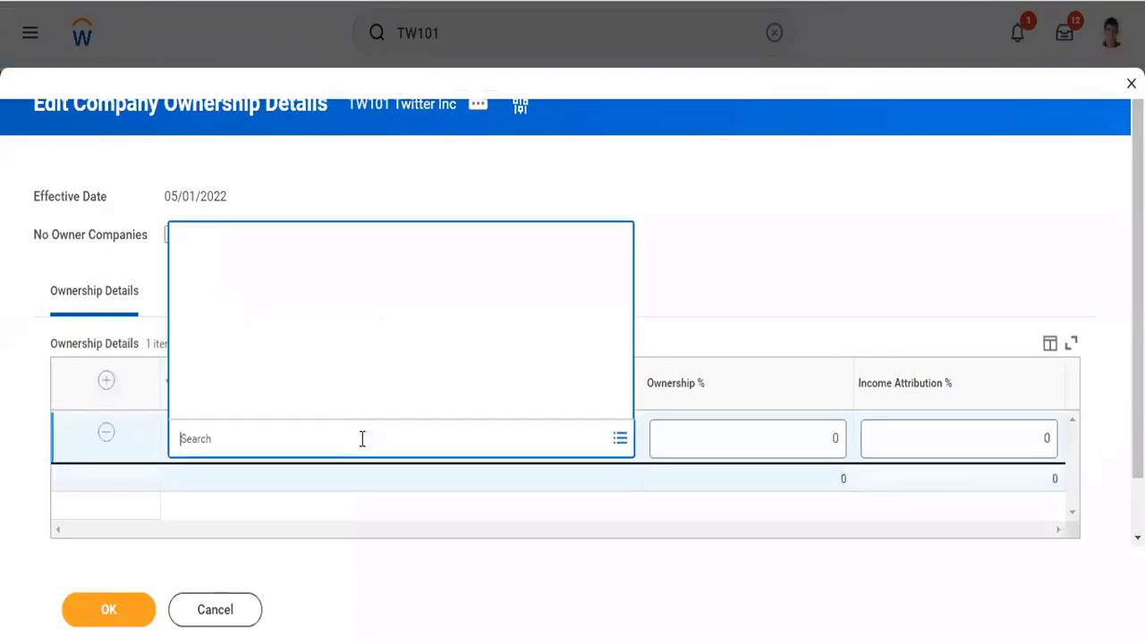
text(gms usa)
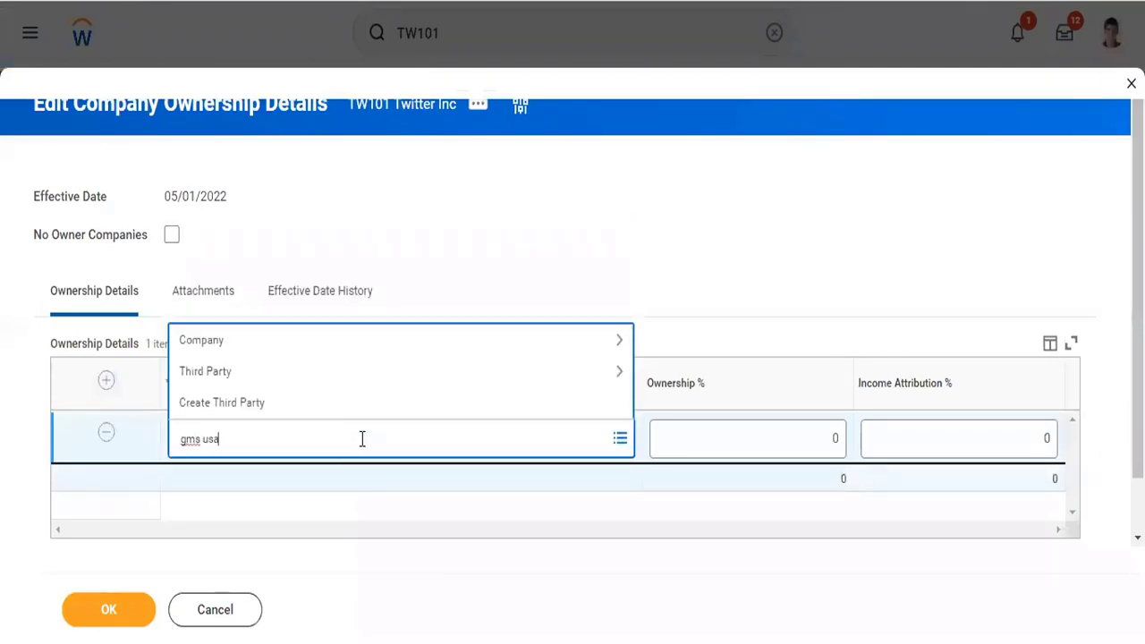
key(Return)
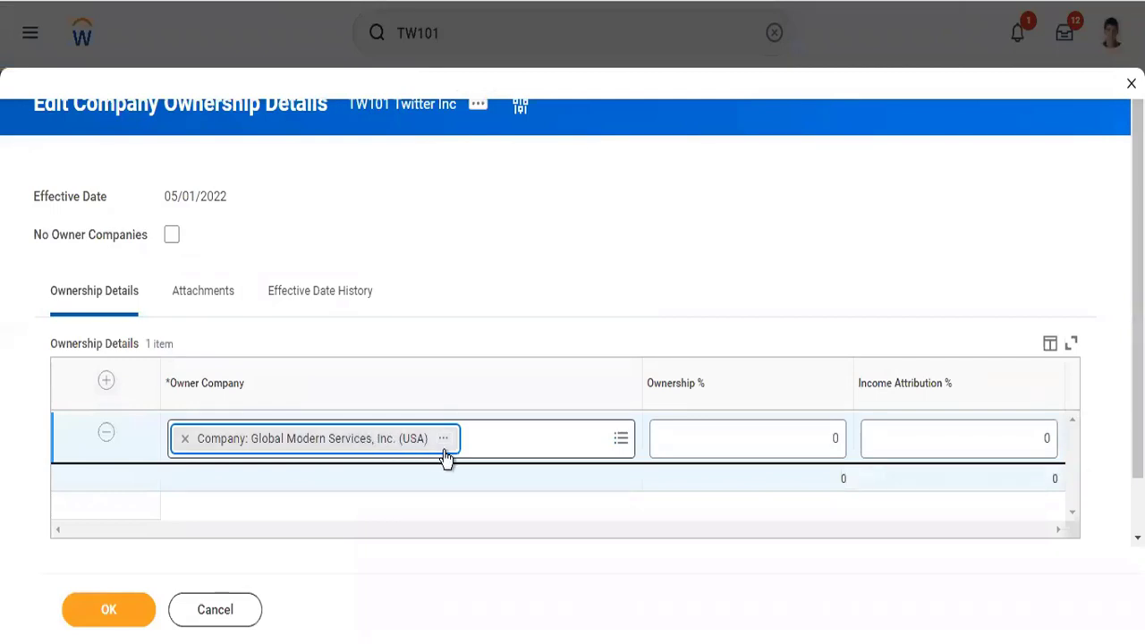
Set both the ownership percentage and the income attribution percentage of the owner company to 100
click(786, 440)
text(100)
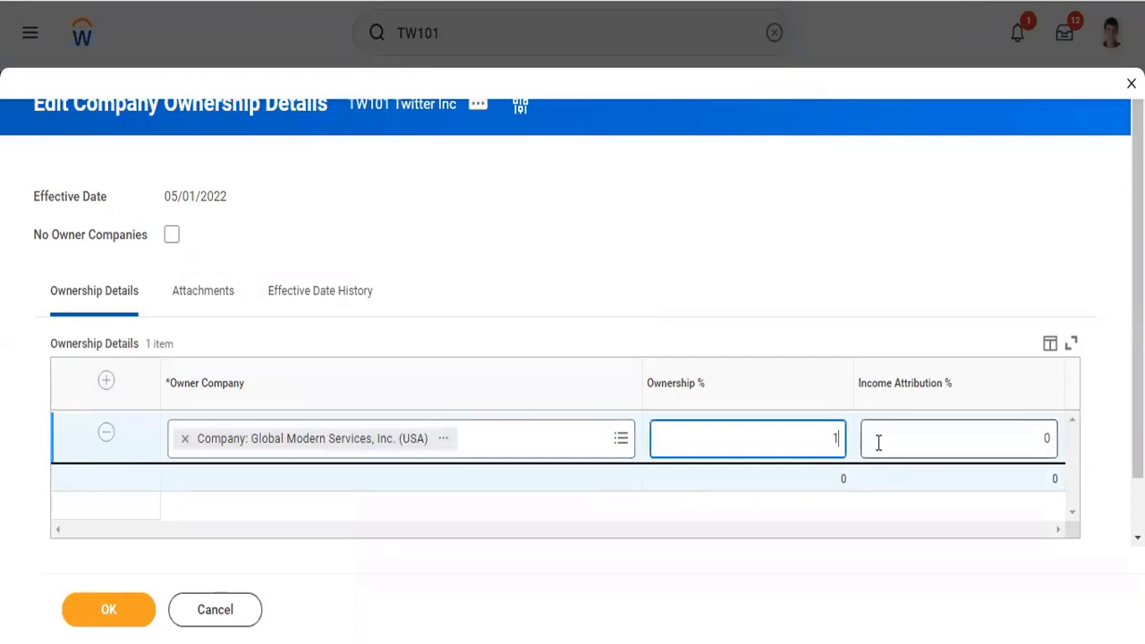
click(879, 442)
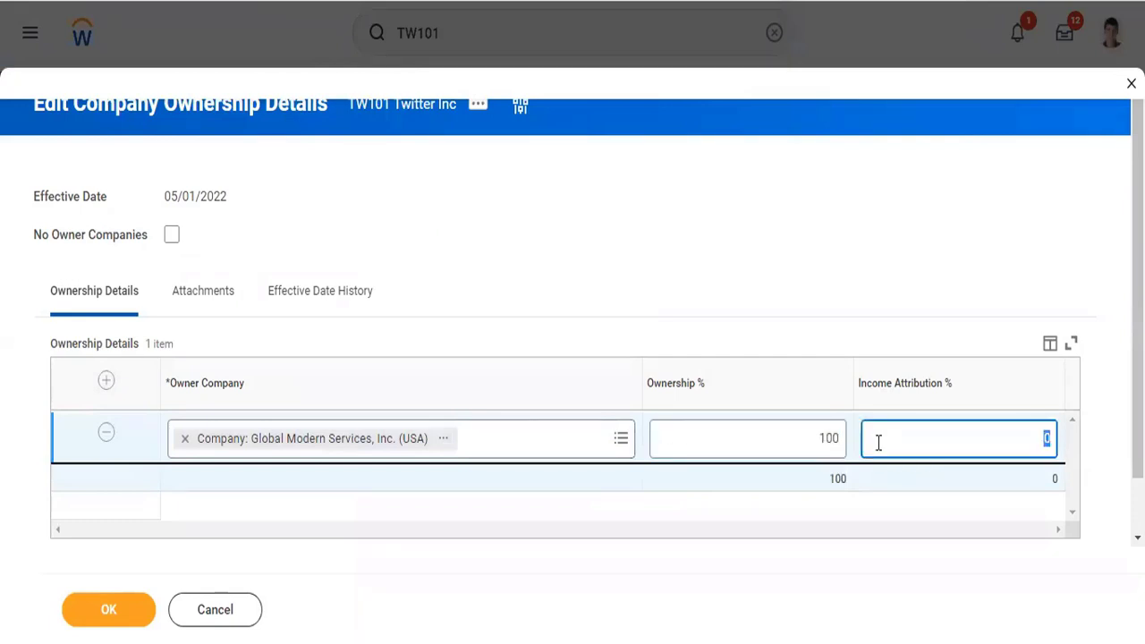
text(100)
key(Tab)
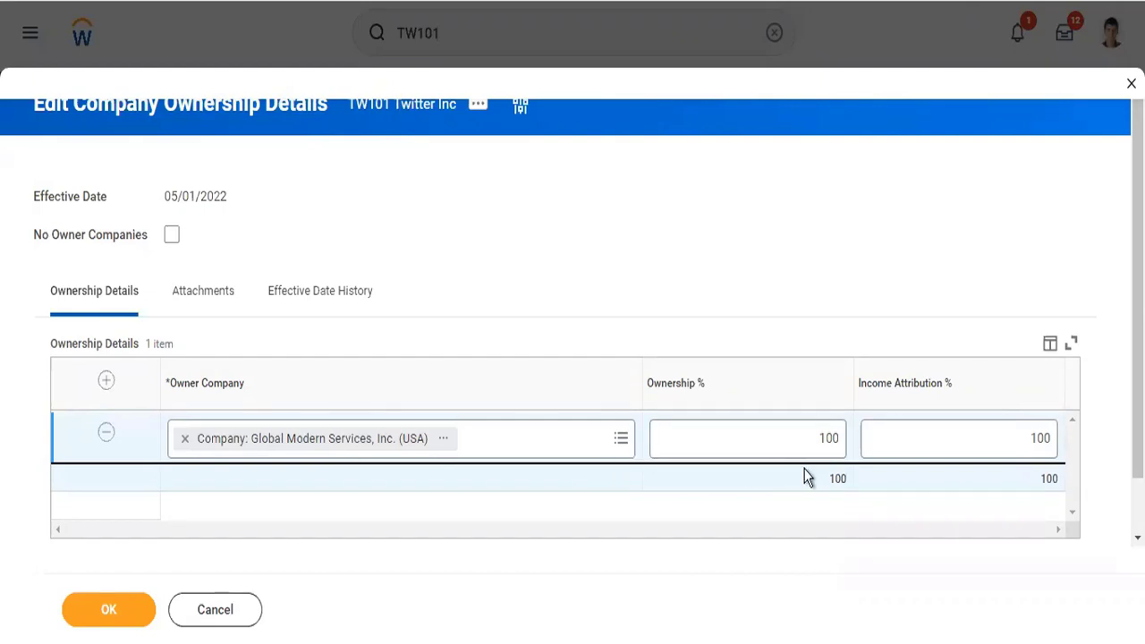
click(811, 436)
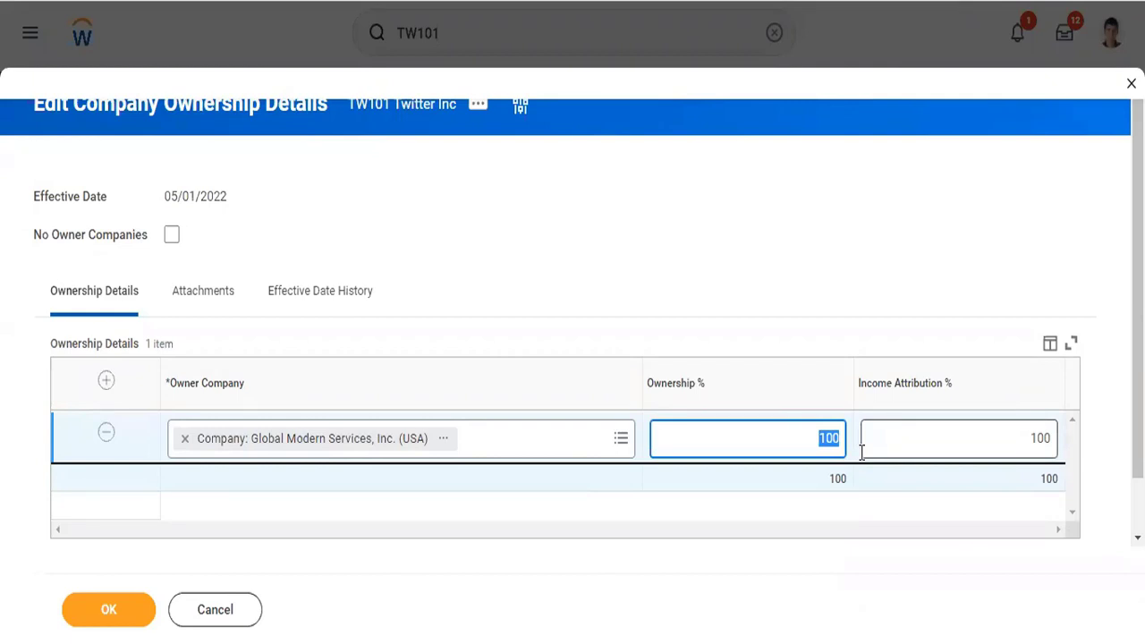
key(Tab)
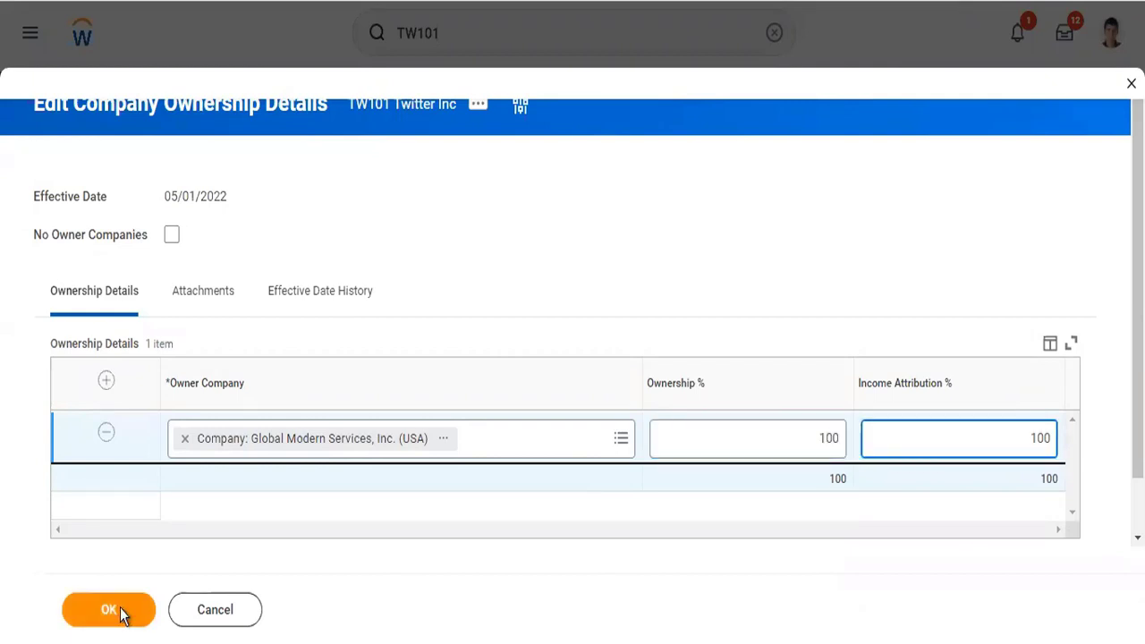
Save the ownership details and open the tax details of TW101 Twitter Inc for editing
click(120, 614)
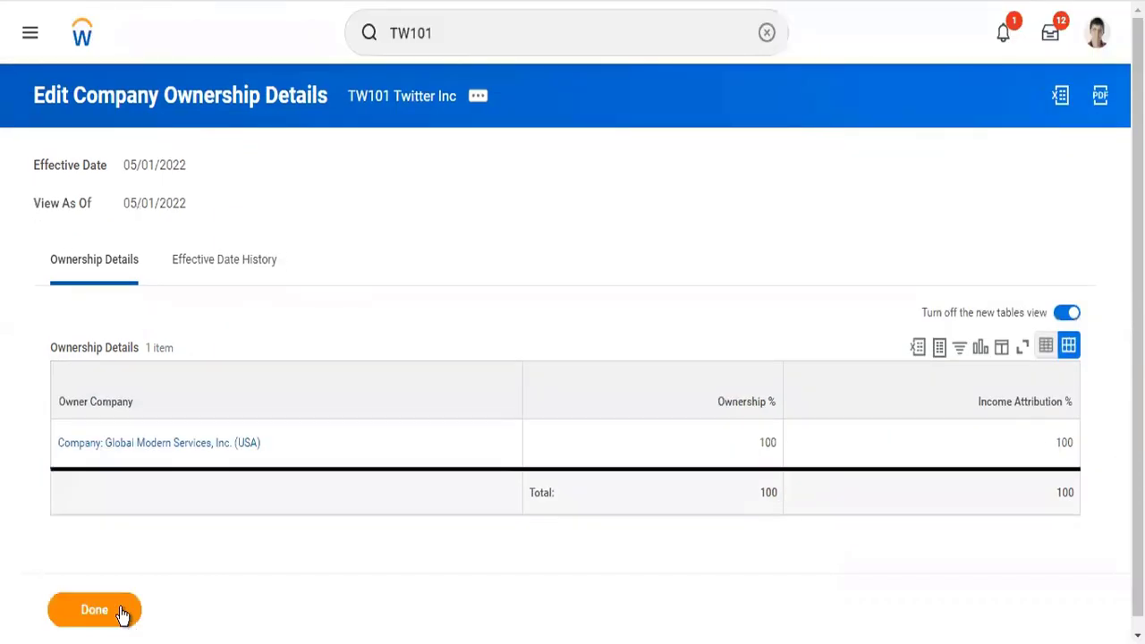
click(123, 612)
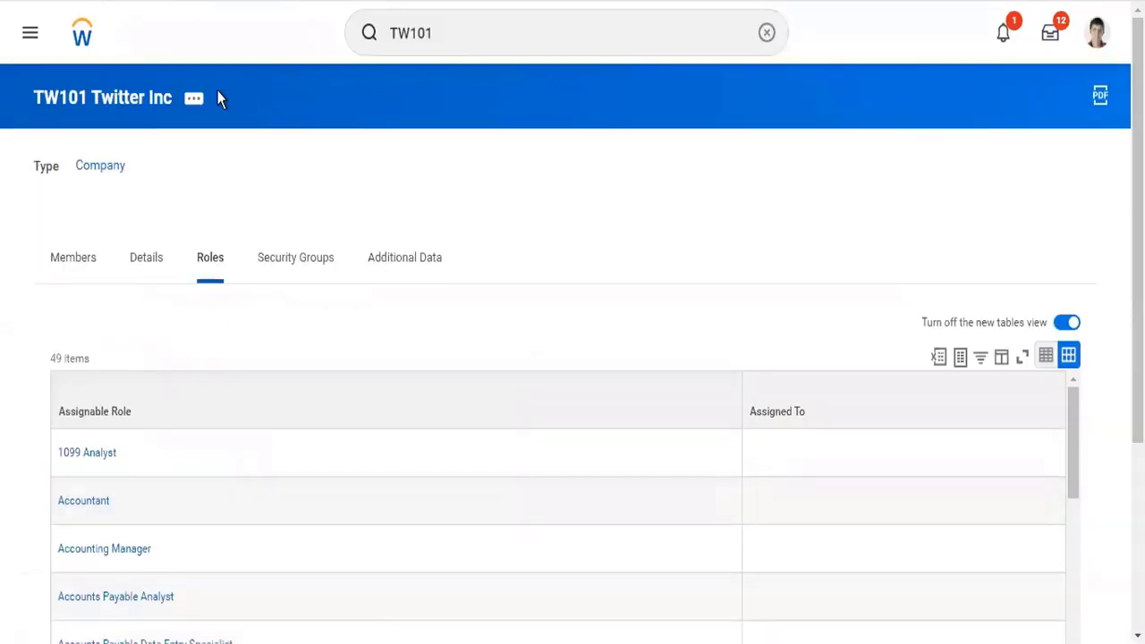
click(194, 99)
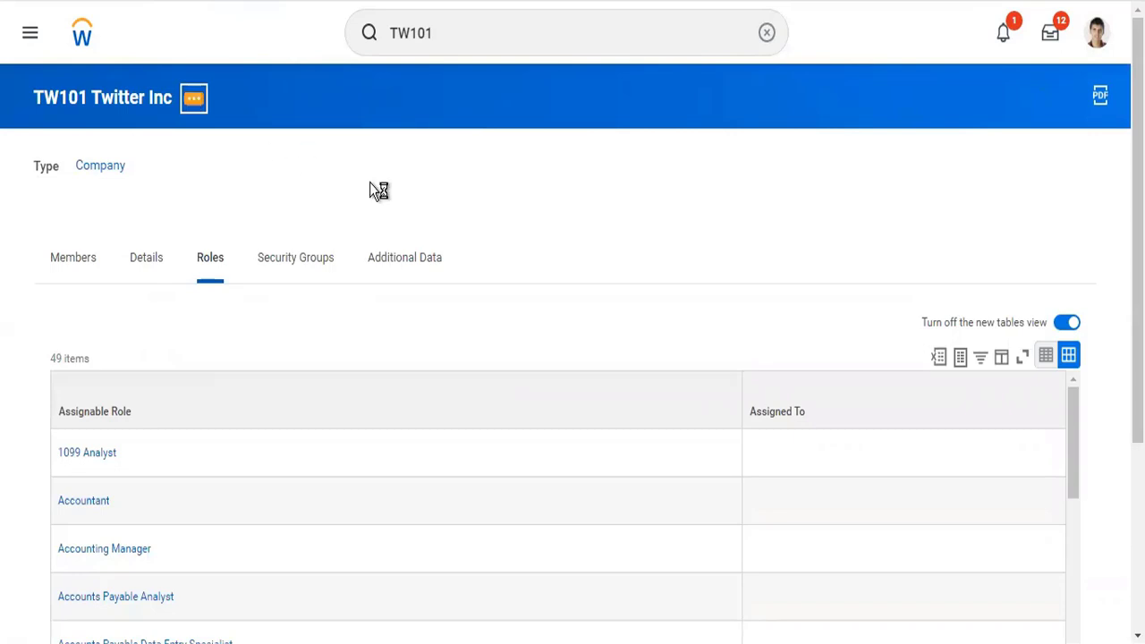
mouse_move(346, 179)
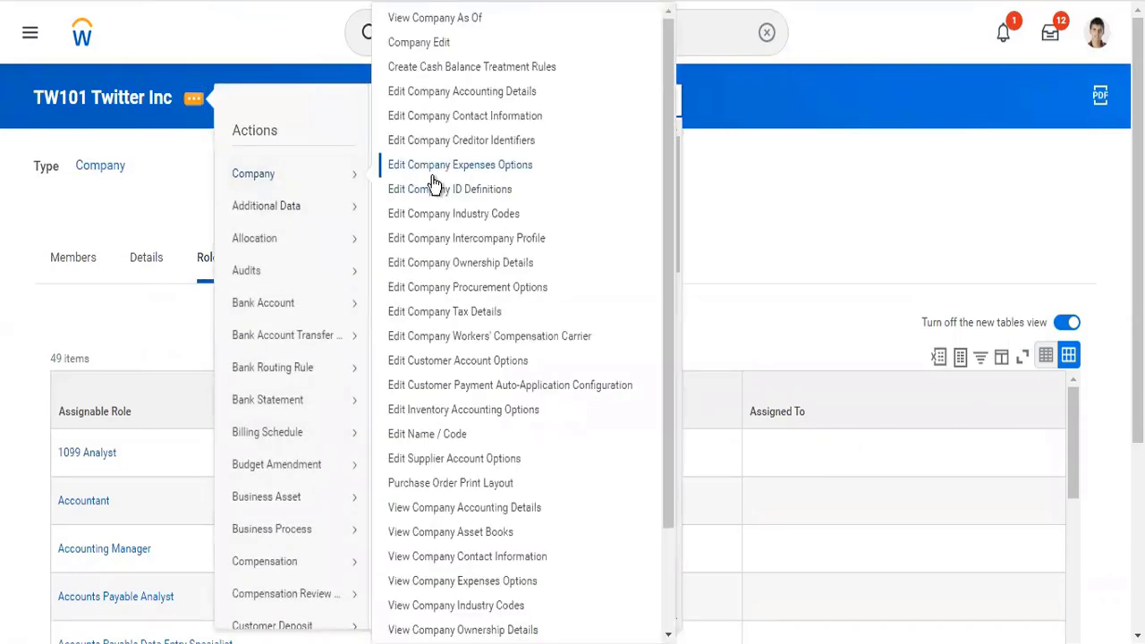
click(480, 315)
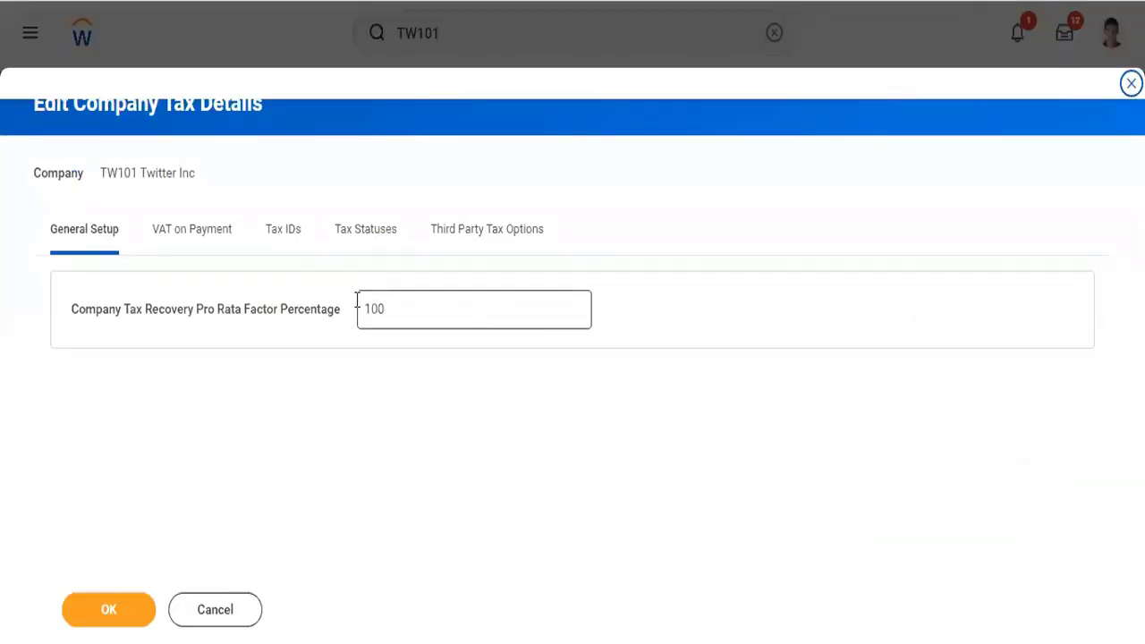
Add a tax ID row with United States of America as its country
click(280, 231)
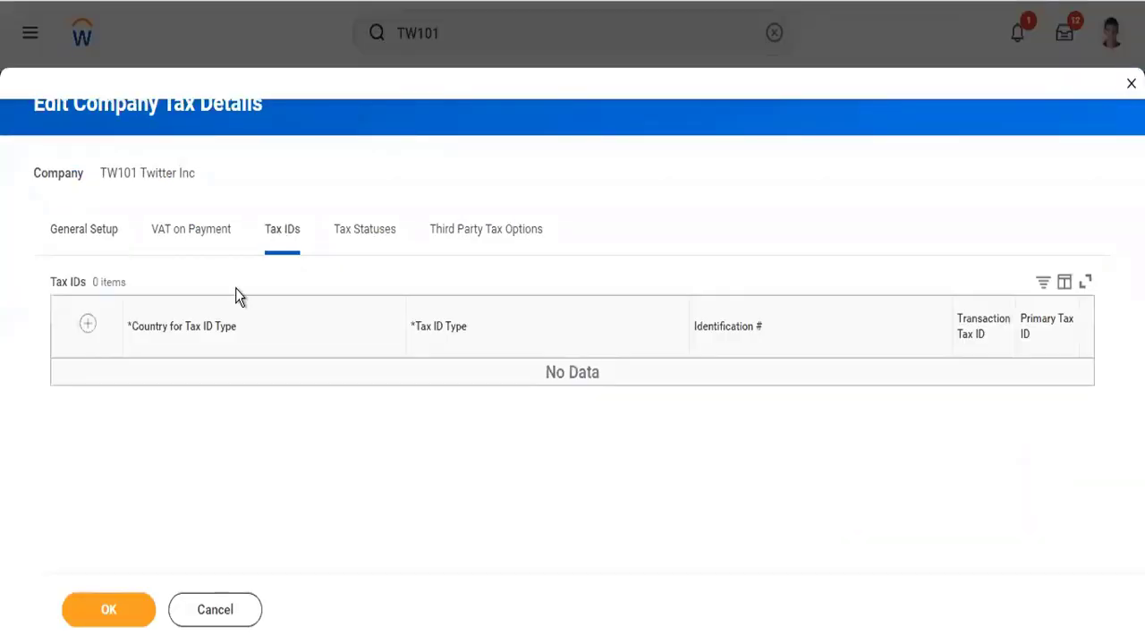
click(88, 323)
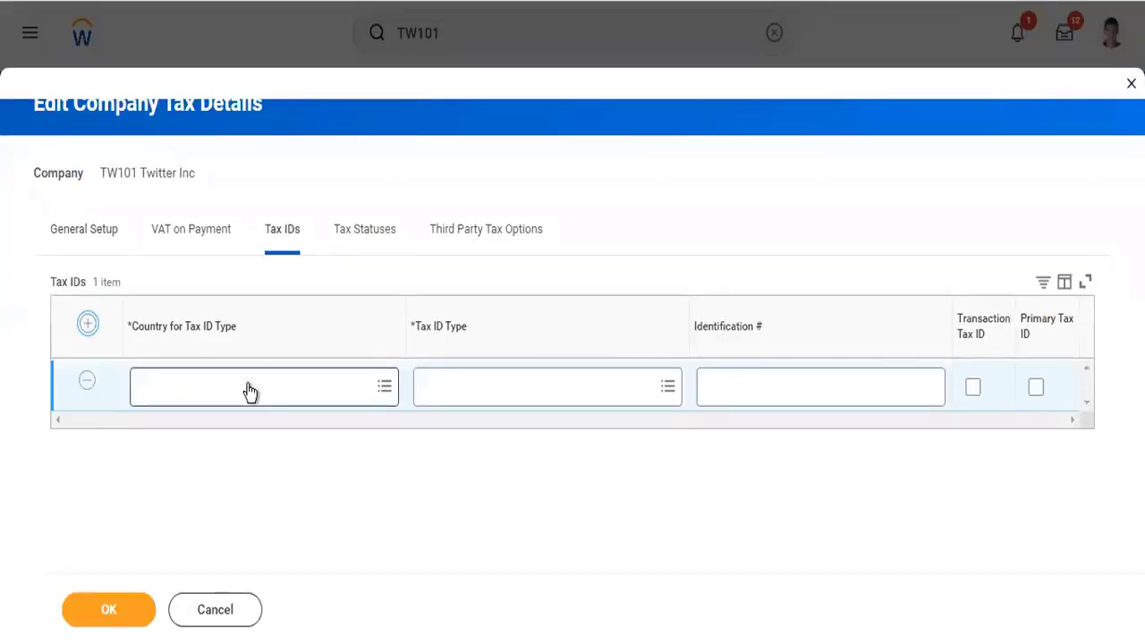
click(249, 387)
text(usa)
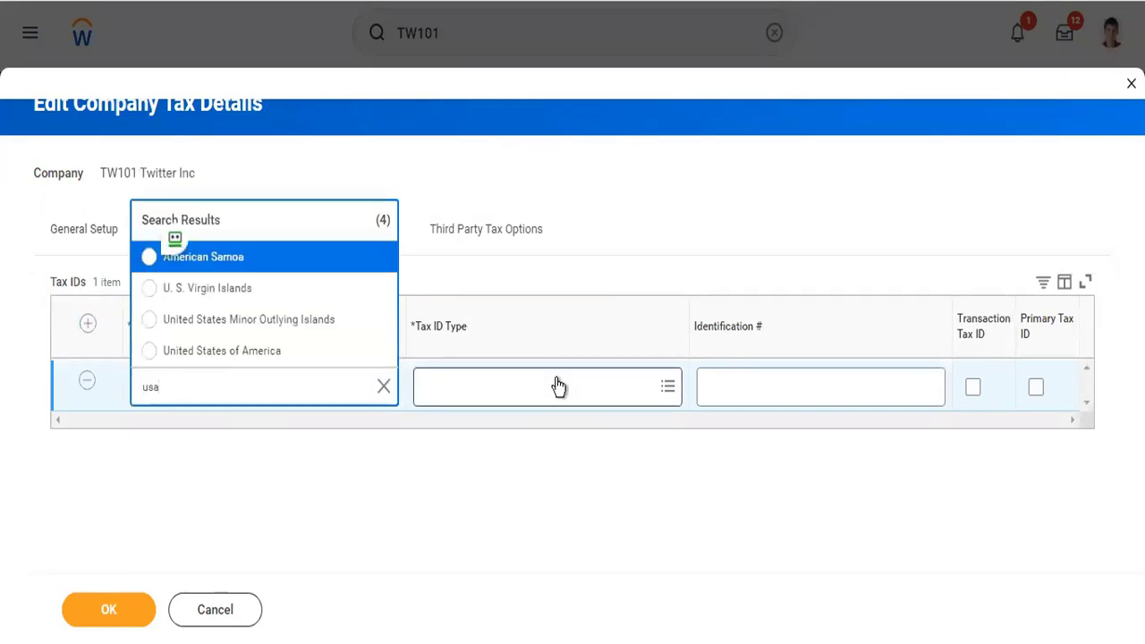
click(276, 356)
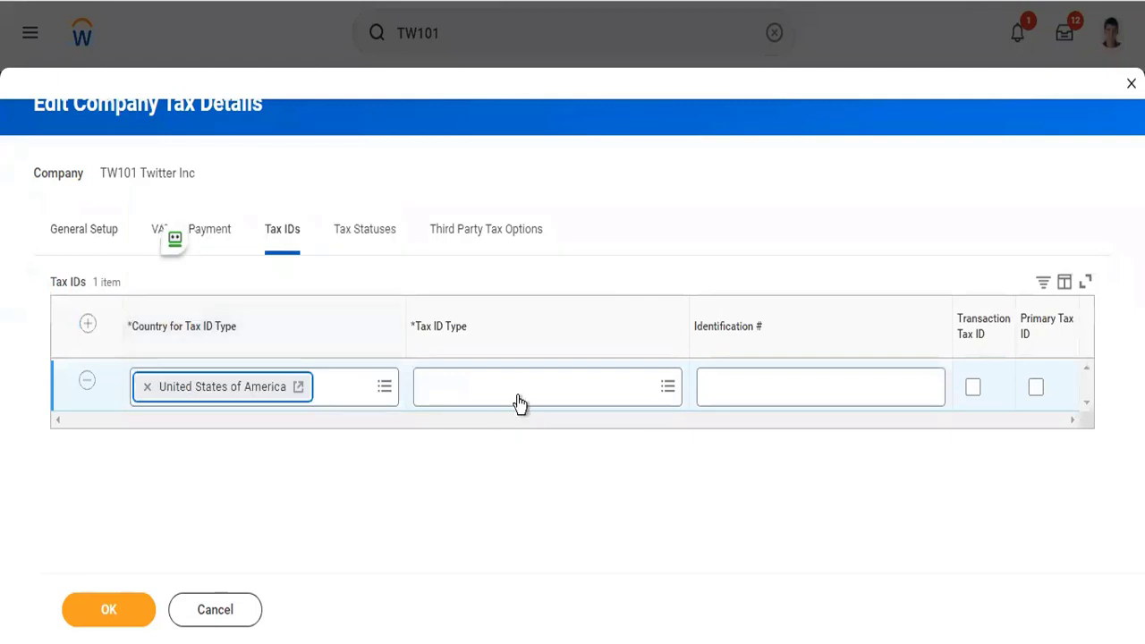
Set the tax ID type to Employer ID Number, enter the identification number and mark it as the primary tax ID
click(518, 399)
text(121313)
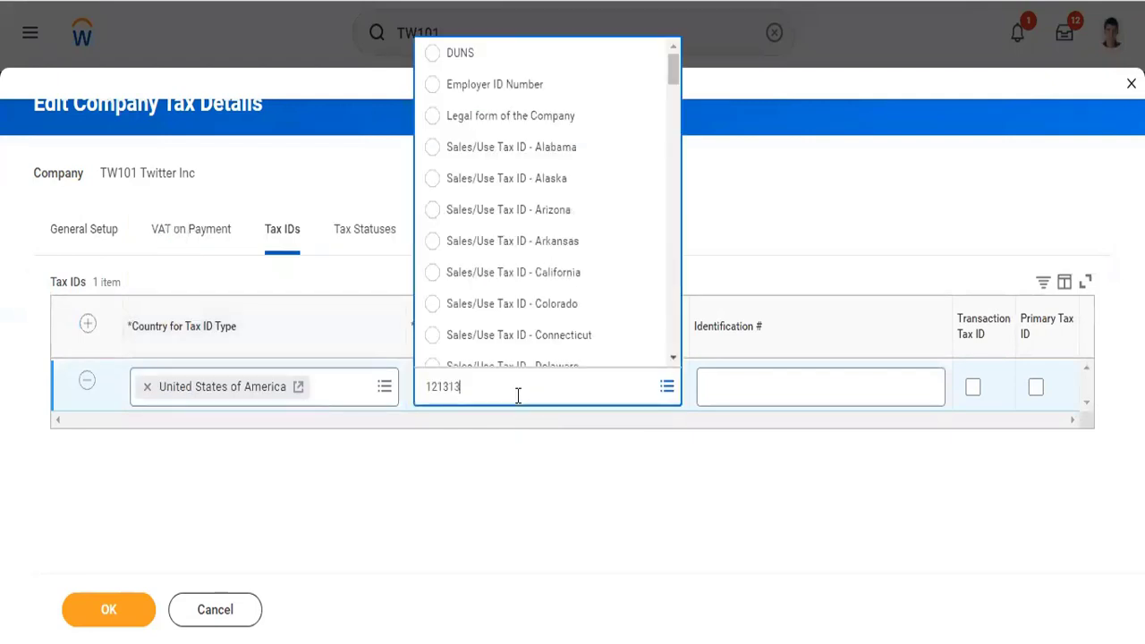
click(480, 87)
click(818, 382)
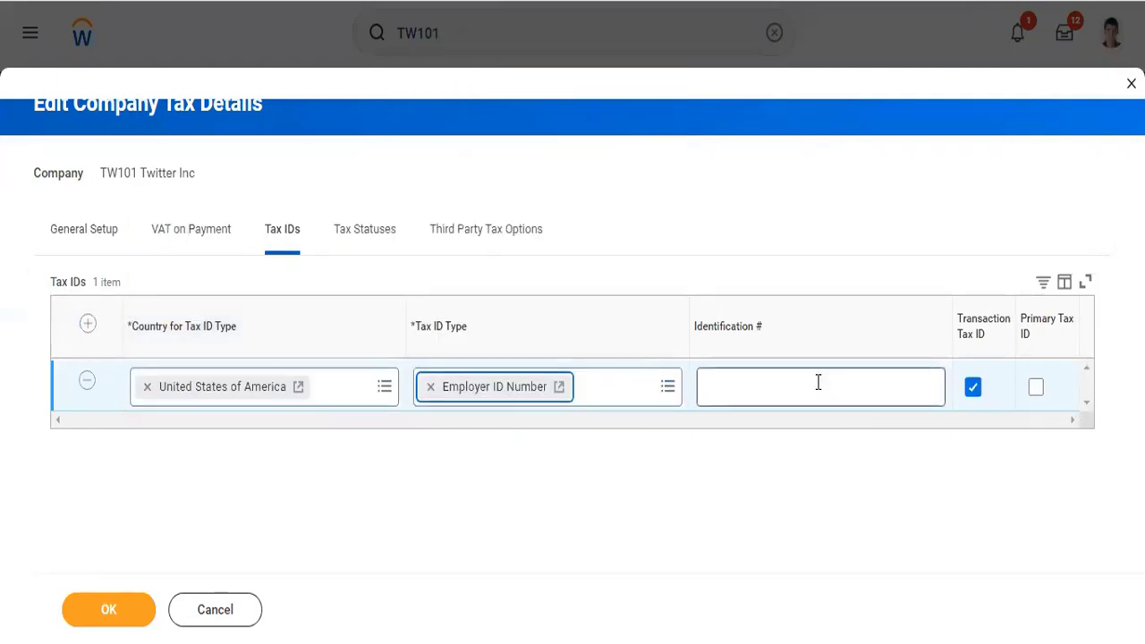
click(818, 382)
text(11561651)
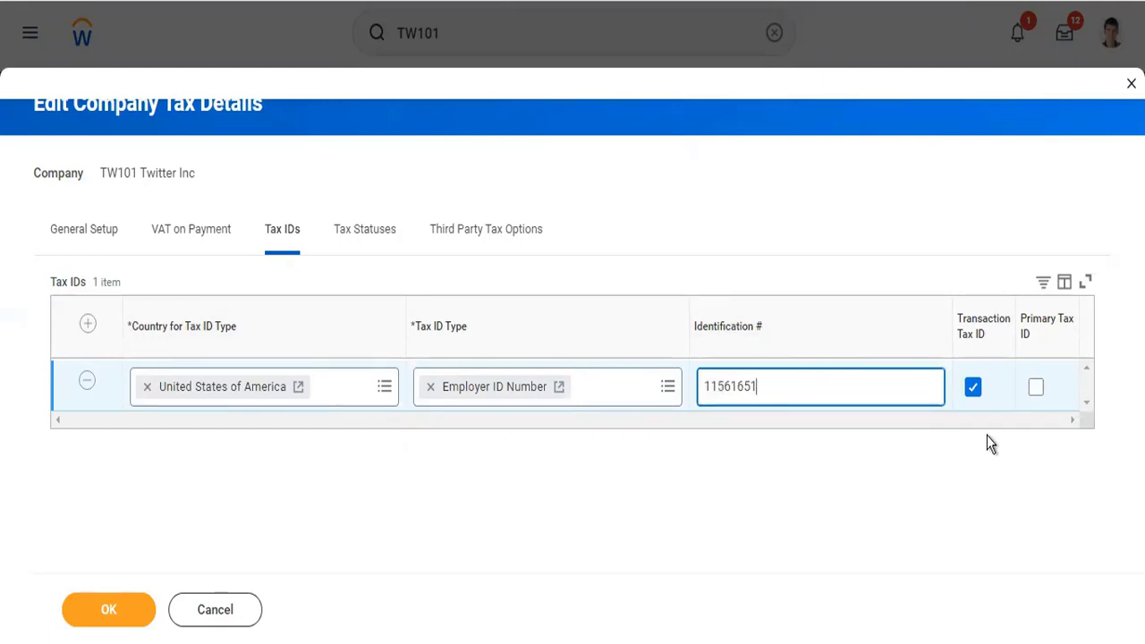
click(1035, 386)
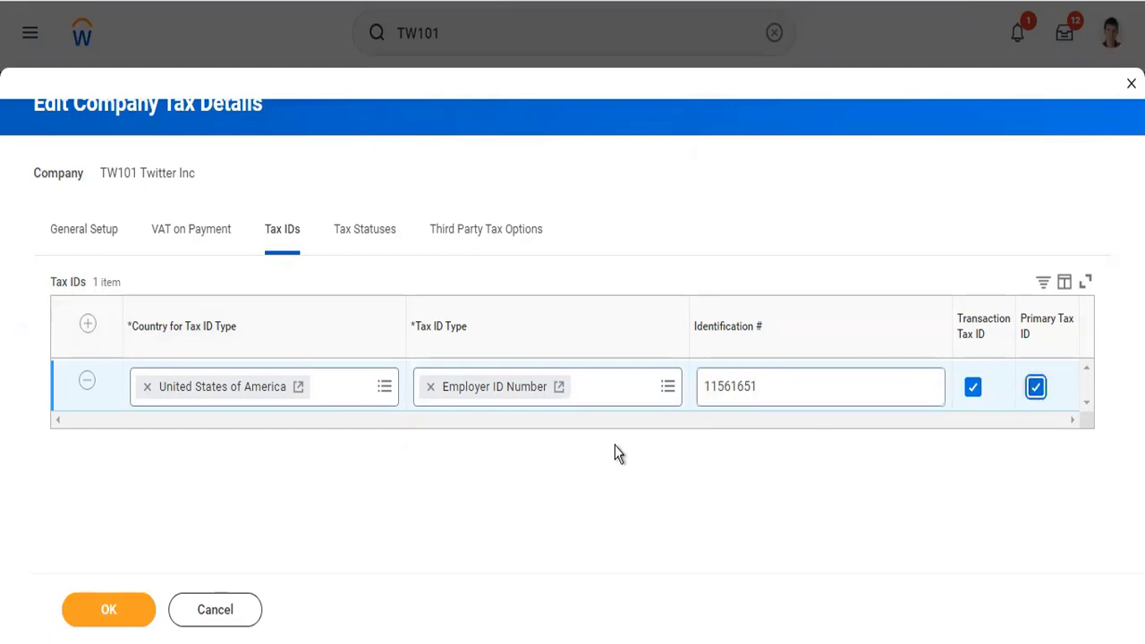
click(618, 396)
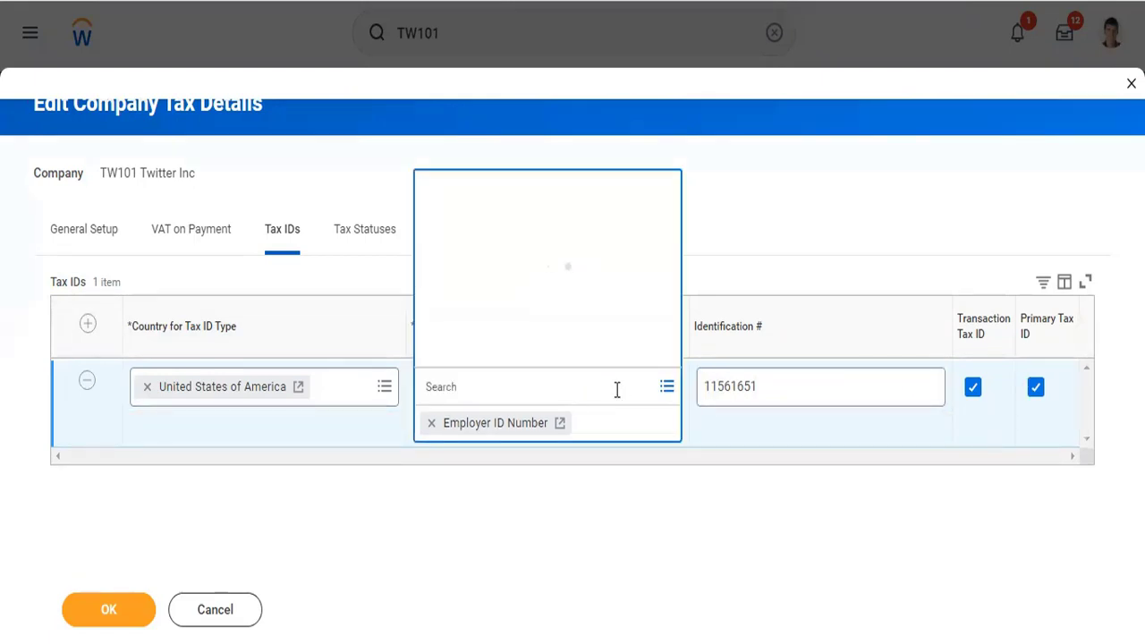
click(90, 326)
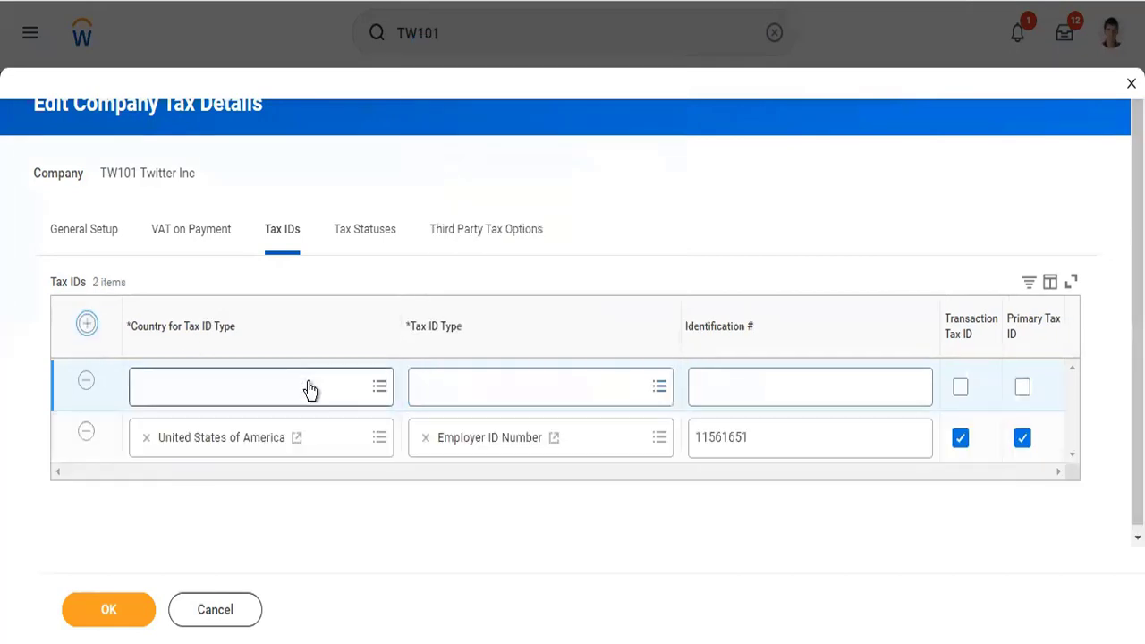
click(306, 384)
text(india)
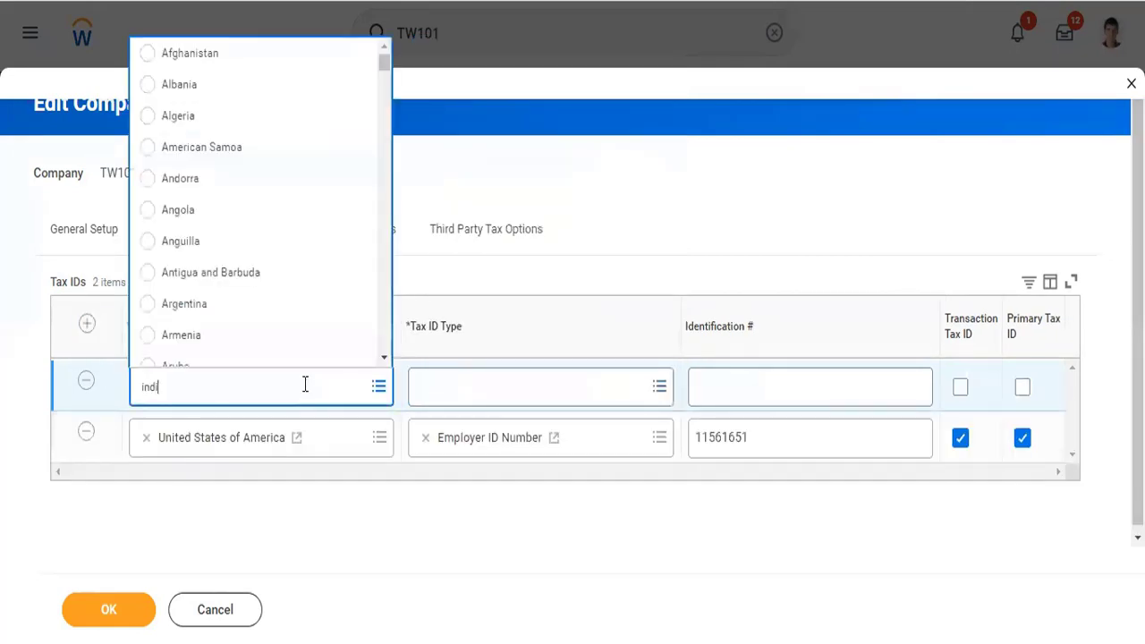
key(Return)
click(277, 319)
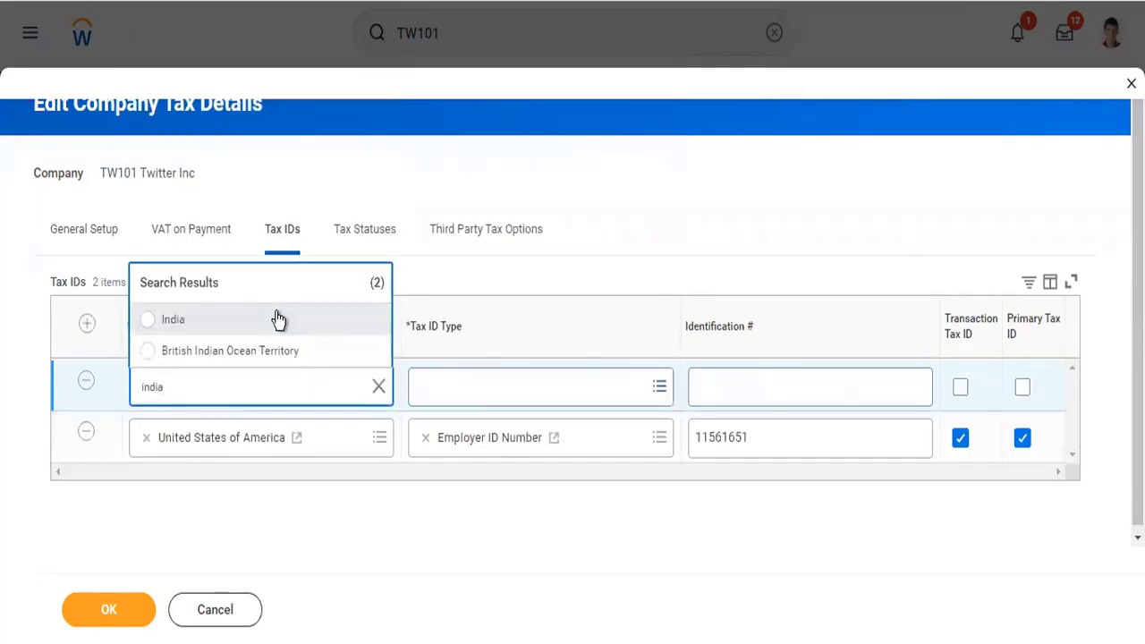
click(517, 380)
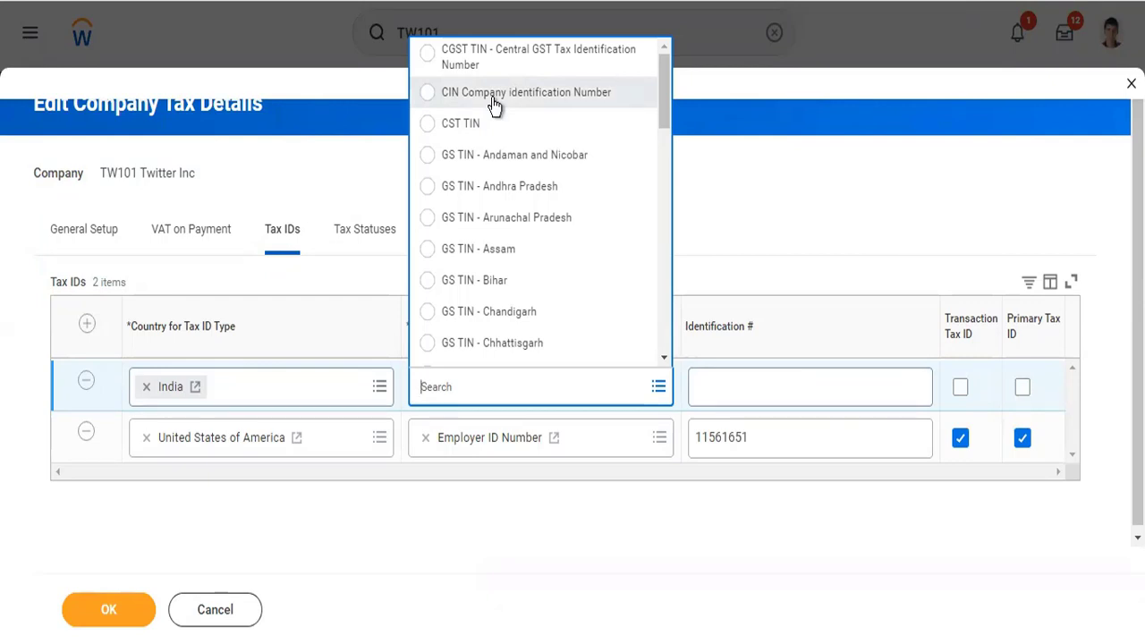
click(81, 386)
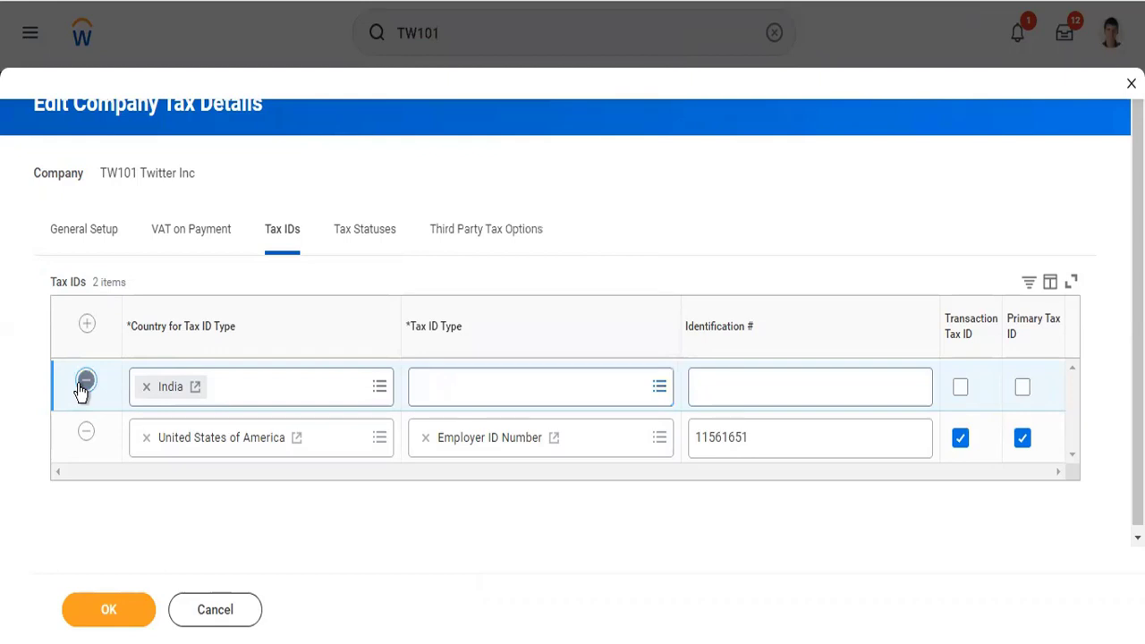
click(81, 387)
Save the tax details of the TW101 Twitter Inc company and return to its overview
click(114, 607)
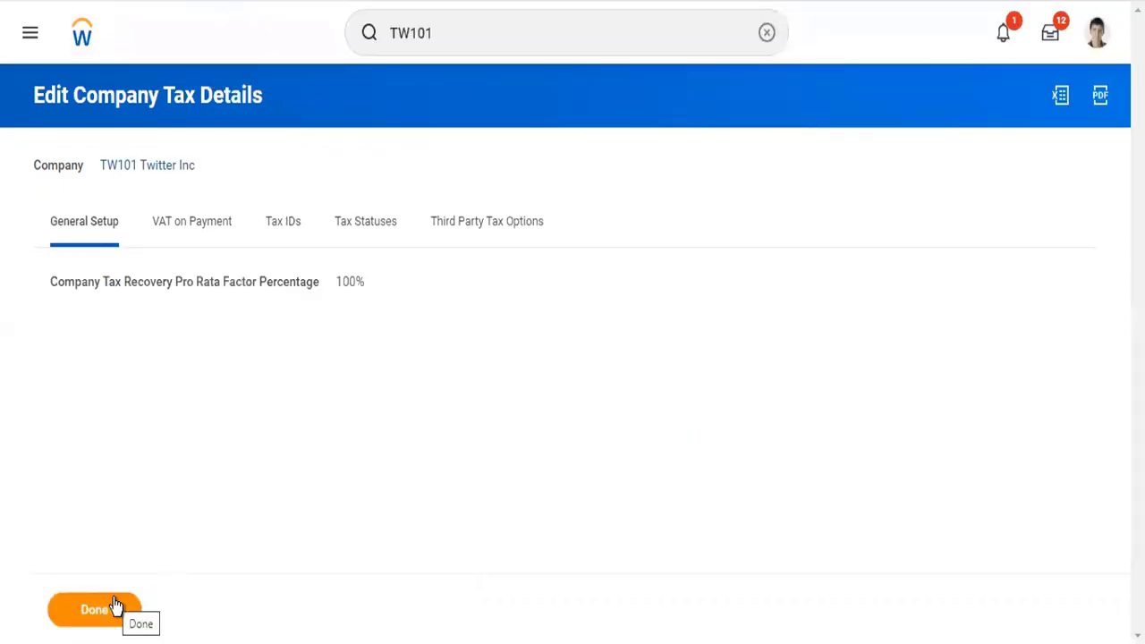
click(114, 609)
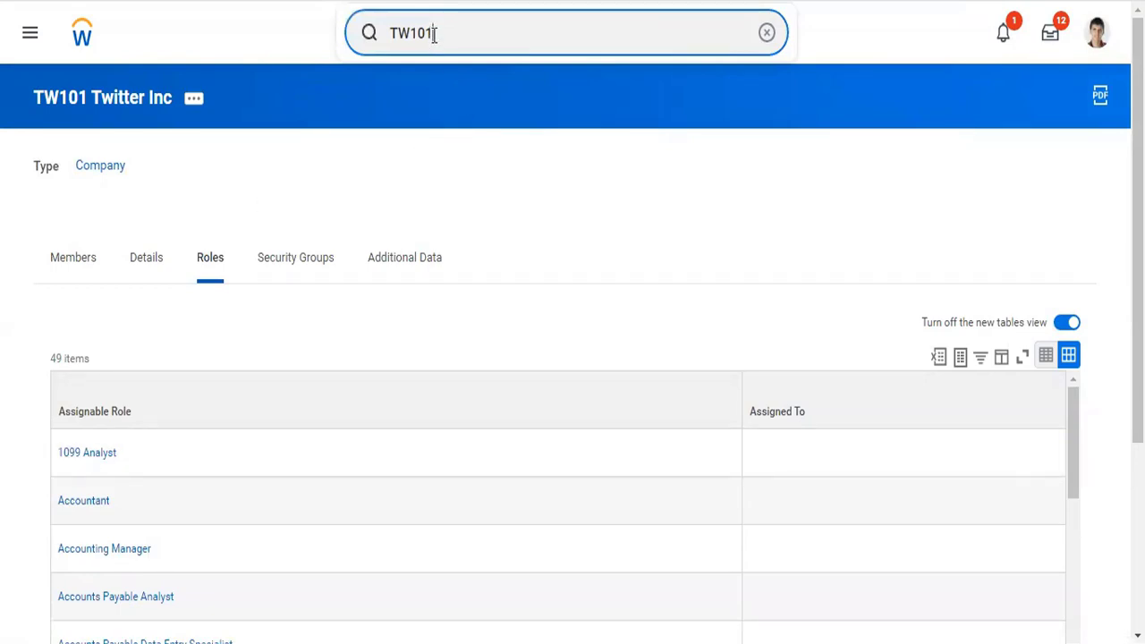
Search for "Twitter holding" and open the THCH Twitter Holdings Company Hierarchy
drag(435, 34, 332, 41)
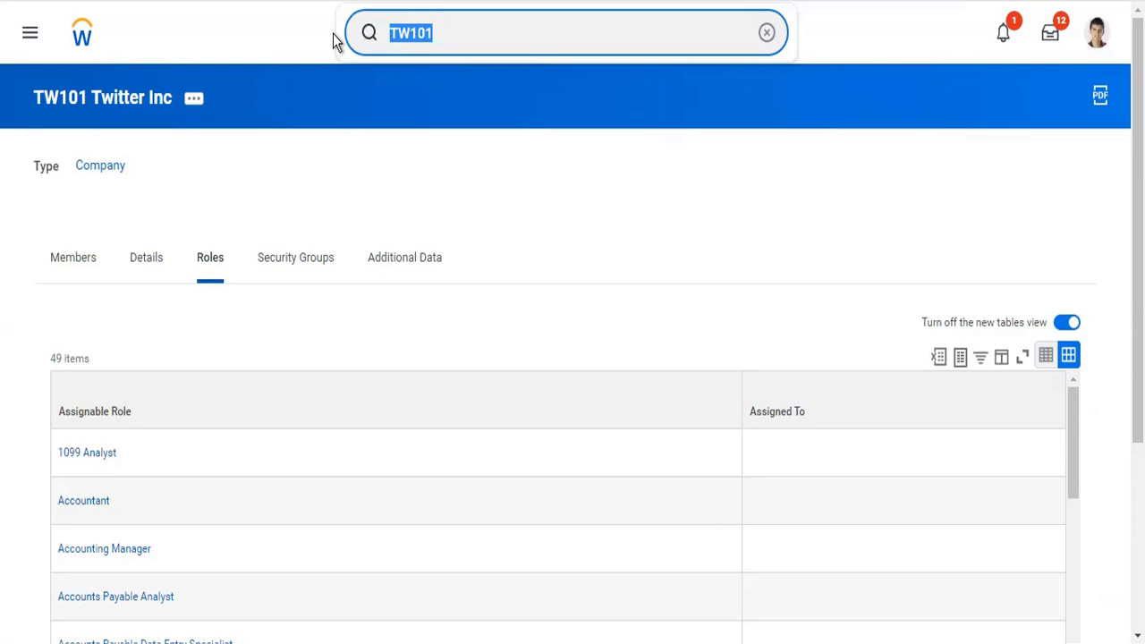
text(TWCH)
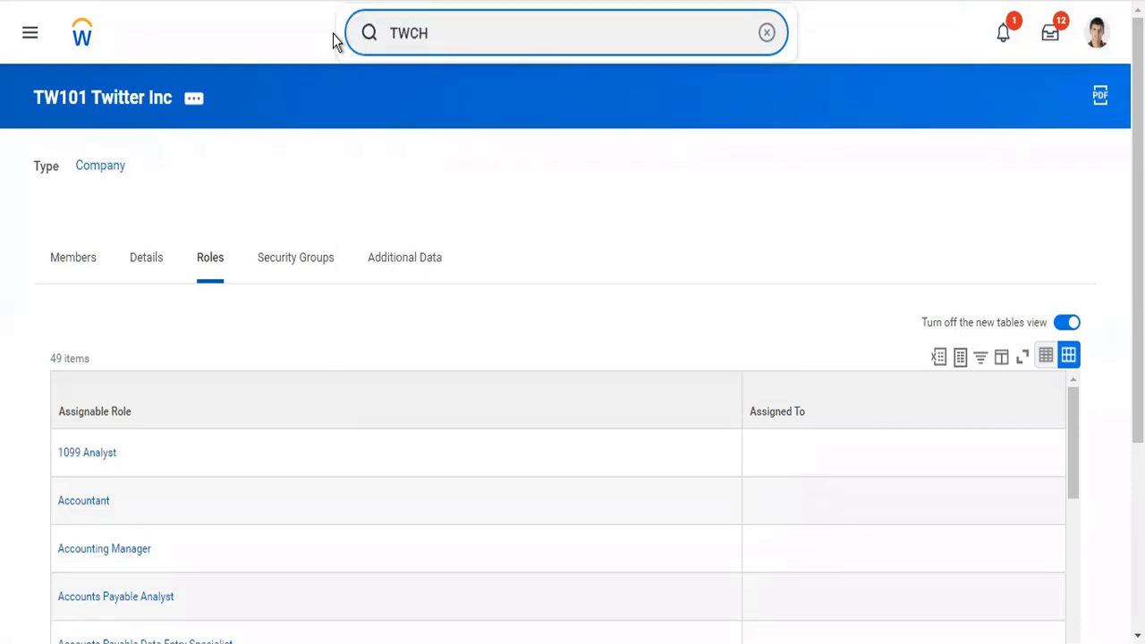
key(BackSpace)
key(BackSpace)
key(BackSpace)
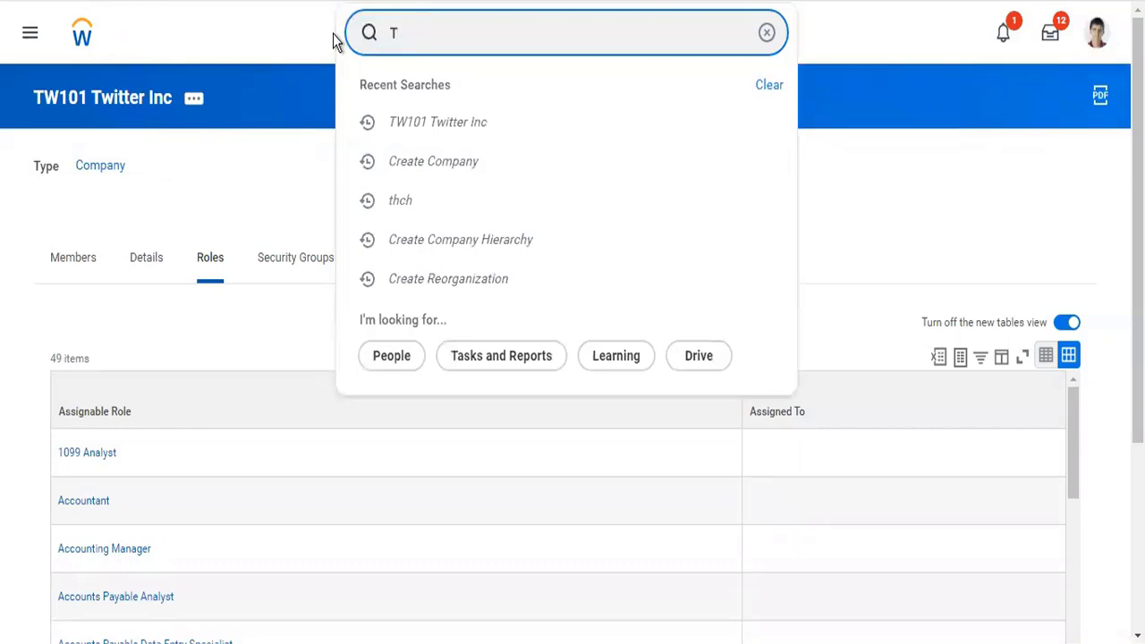
text(witter holding)
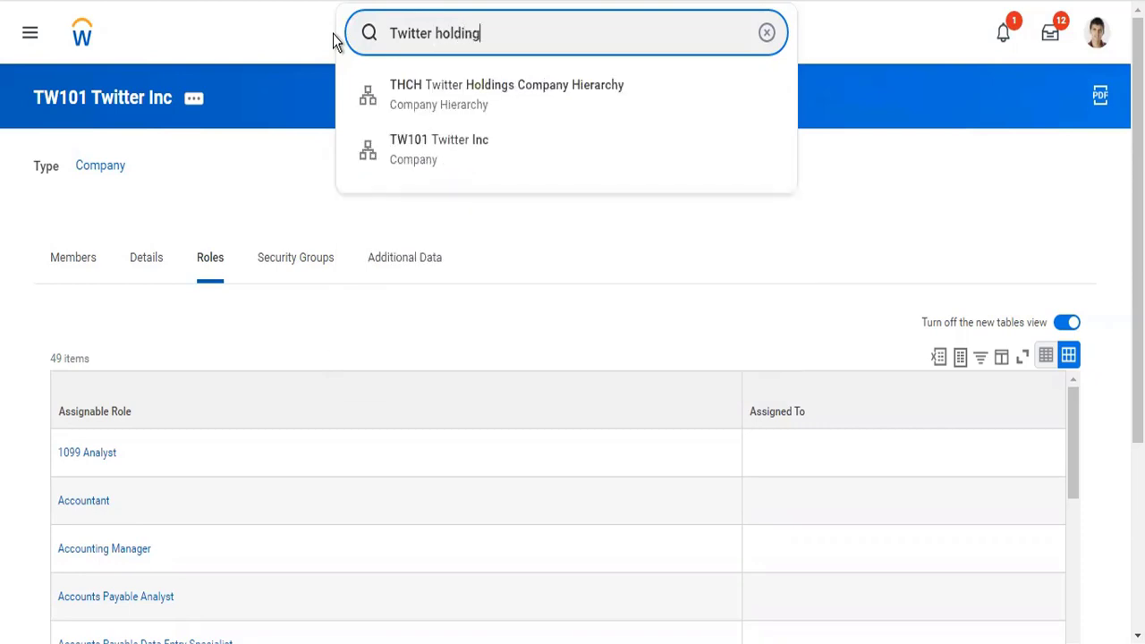
key(Down)
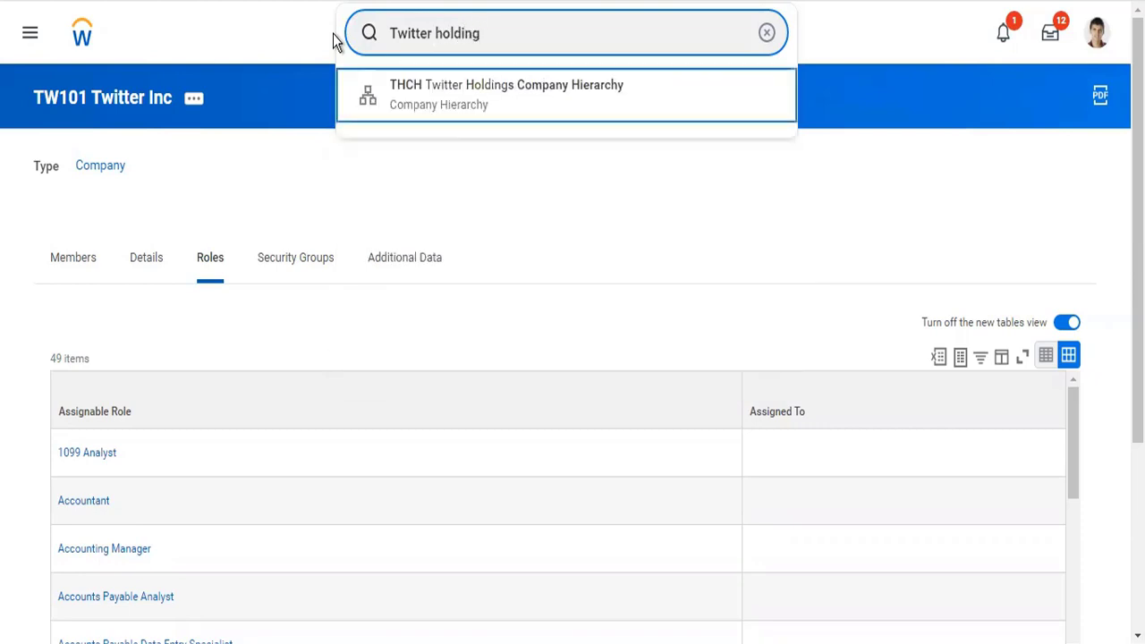
key(Return)
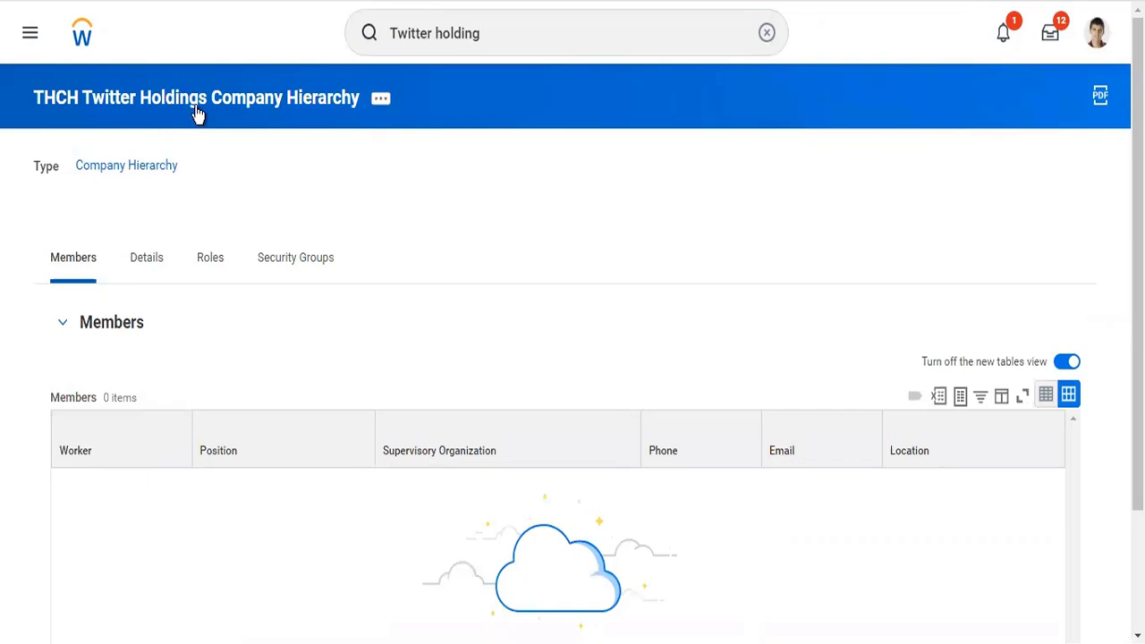
Start assigning included organizations to the company hierarchy under the reorganization Twitter Reorg (01/01/1900)
click(379, 102)
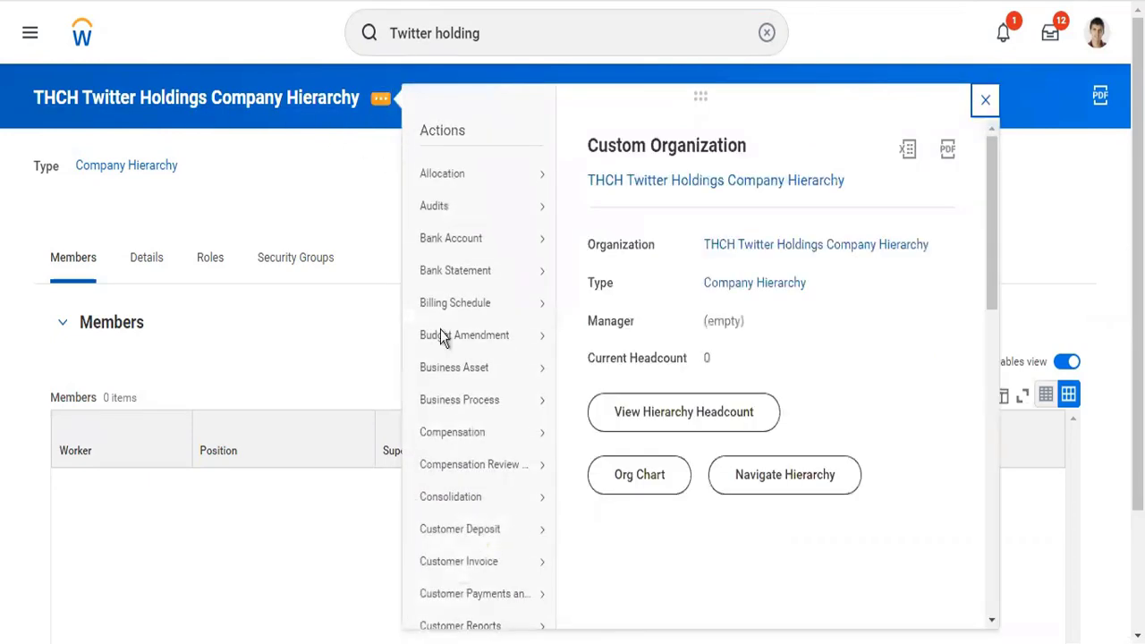
mouse_move(455, 414)
scroll(458, 419, down, 5)
scroll(456, 417, down, 3)
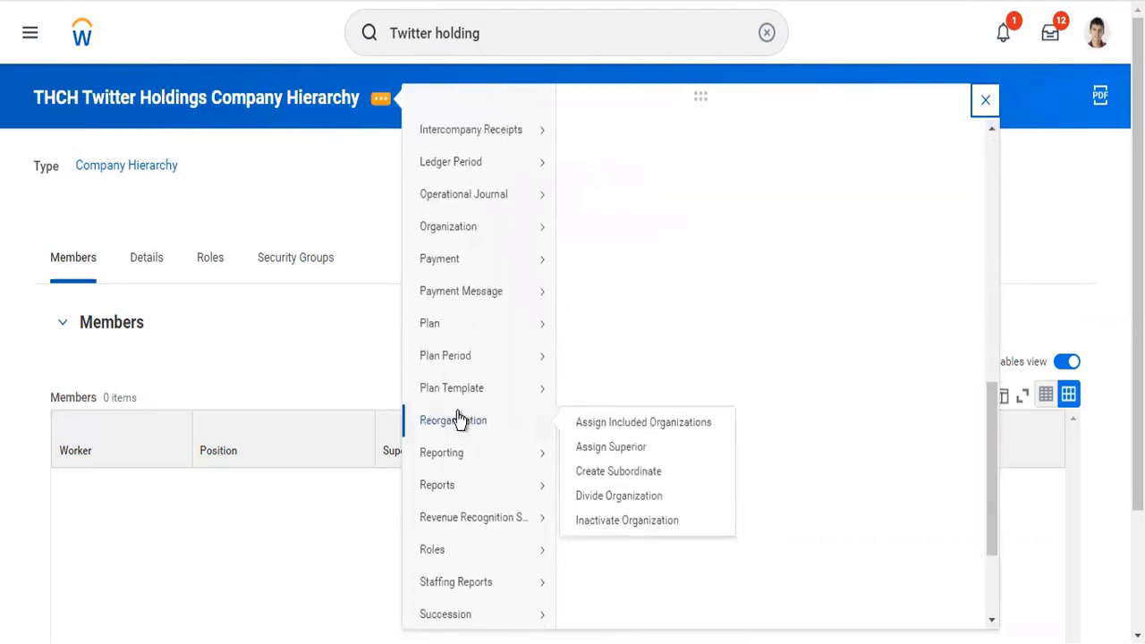
mouse_move(492, 434)
click(598, 428)
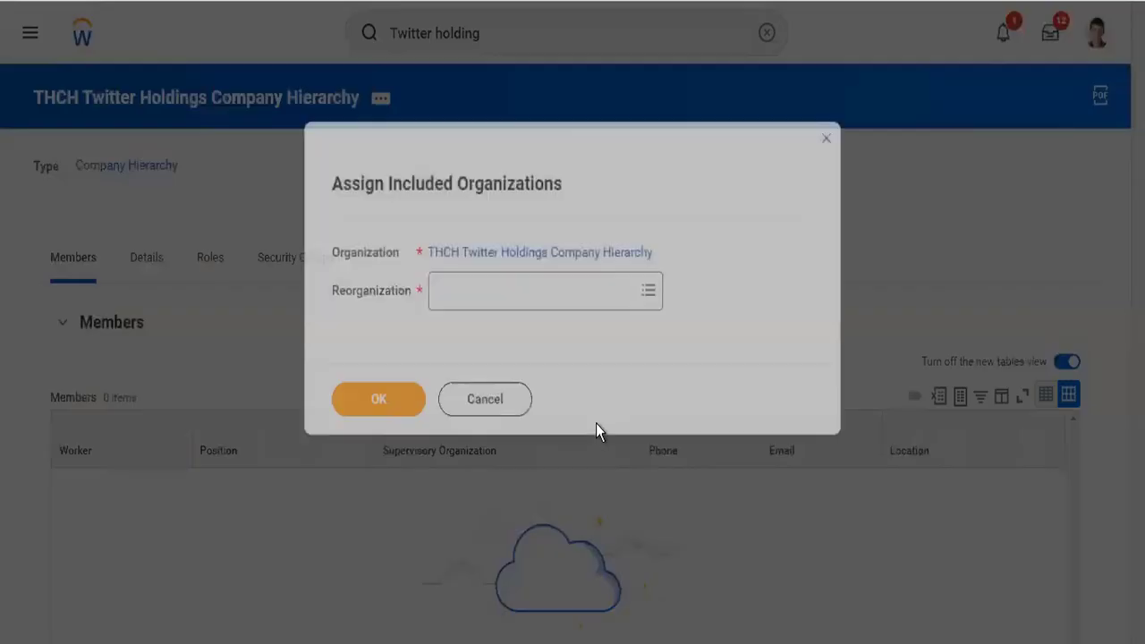
click(505, 284)
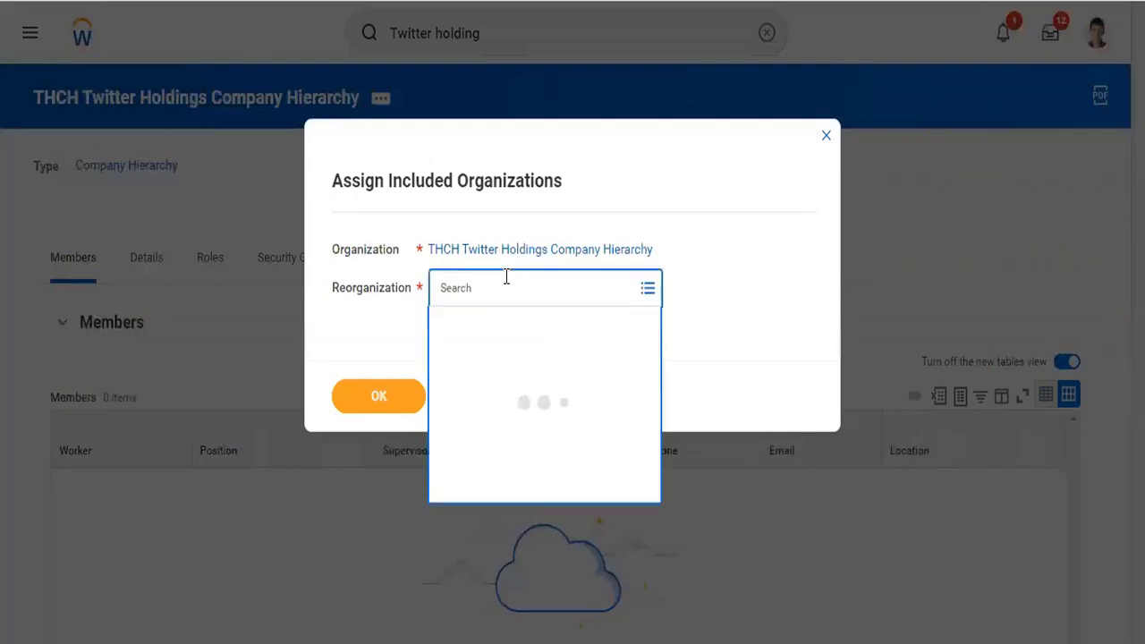
text(twitter)
key(Return)
key(Return)
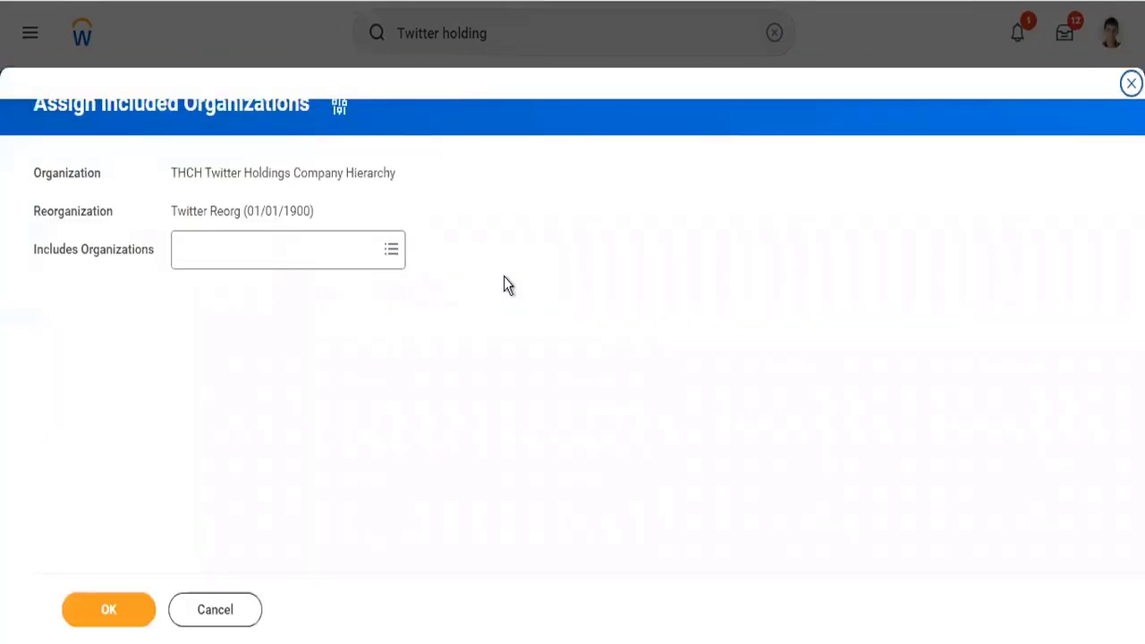
Add TW101 Twitter Inc to the hierarchy's included organizations and save the assignment
click(361, 252)
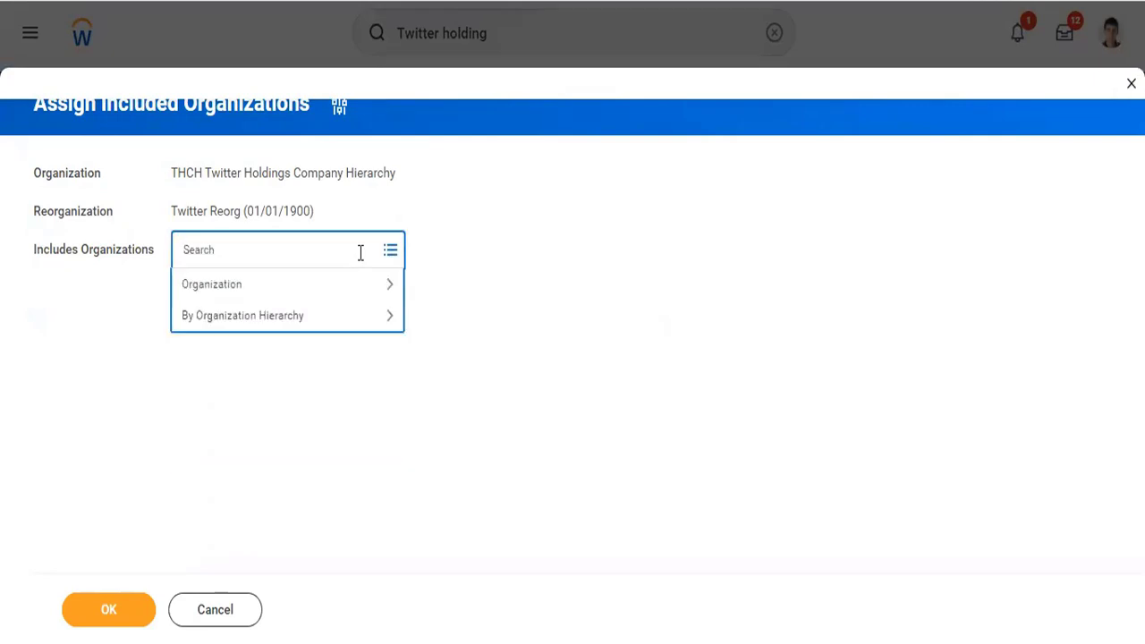
text(twitter)
key(Return)
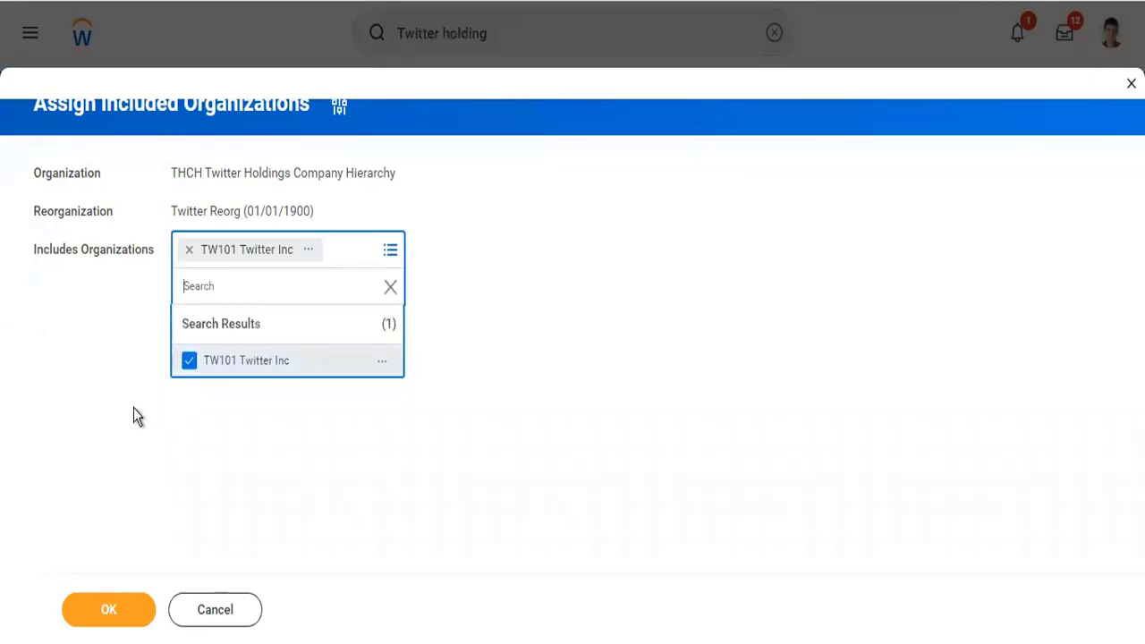
click(124, 434)
click(85, 619)
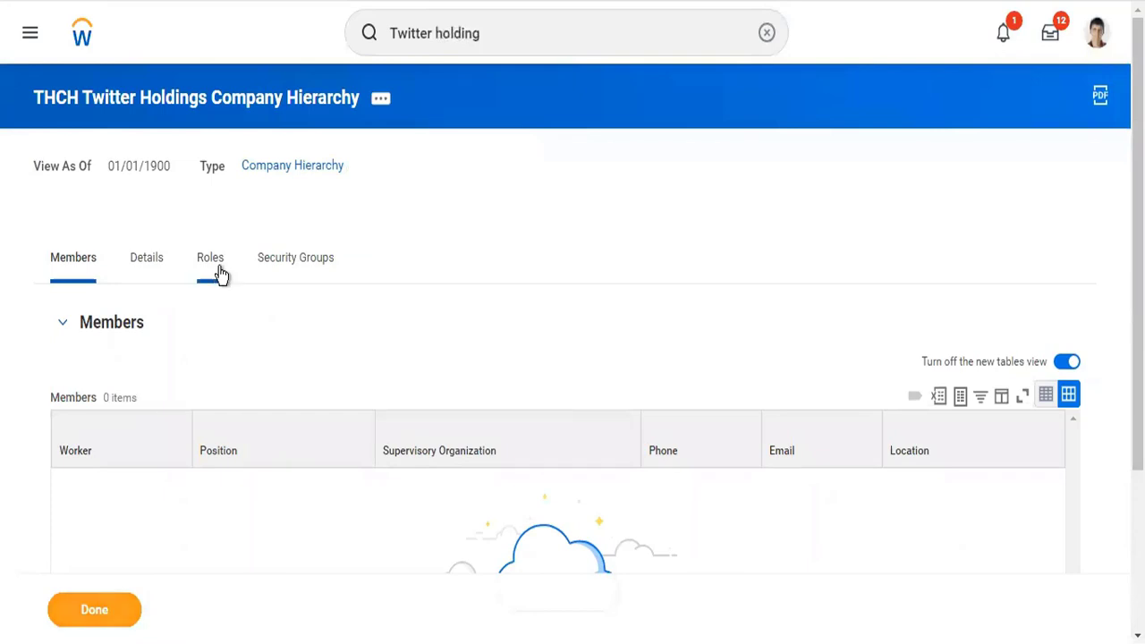
Open TW101 Twitter Inc from the company hierarchy's details and examine the company's assignable roles
click(148, 268)
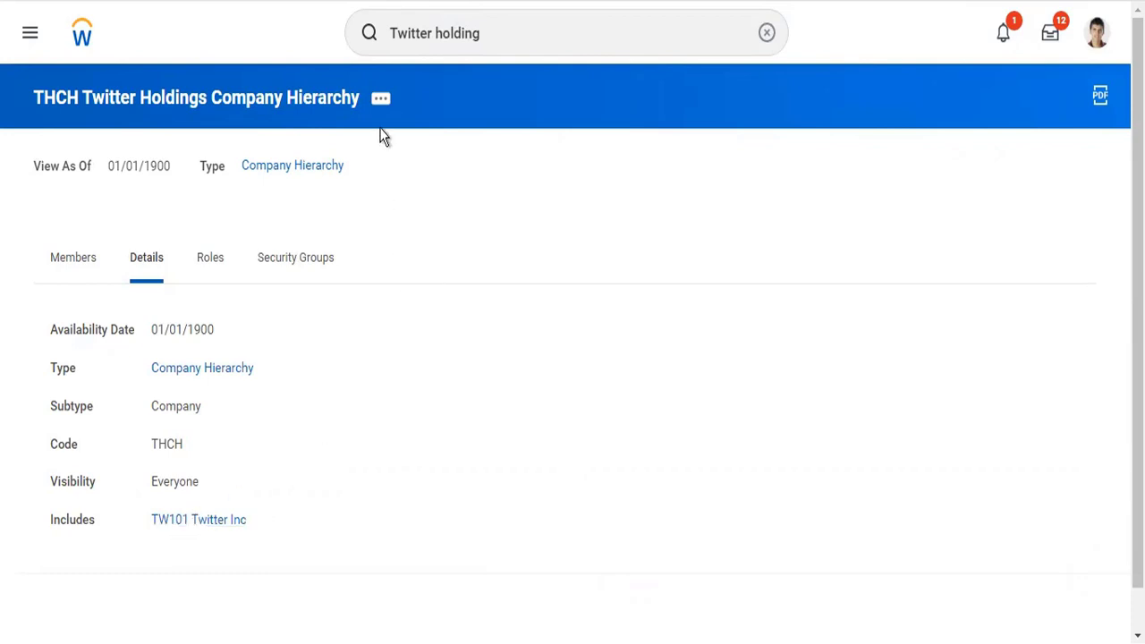
click(201, 520)
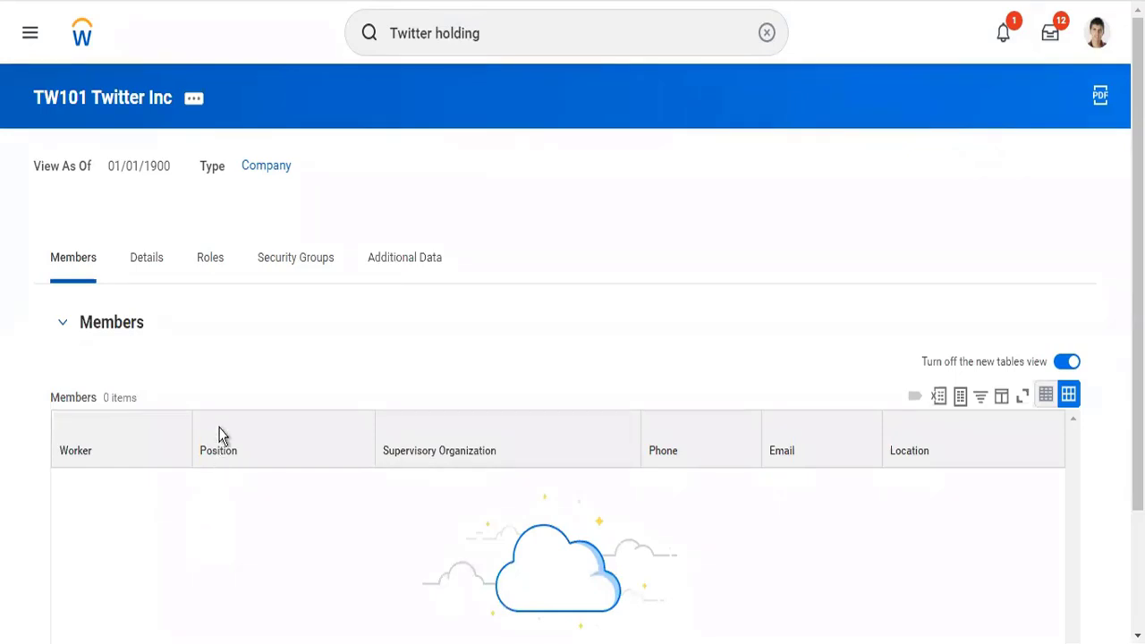
click(216, 262)
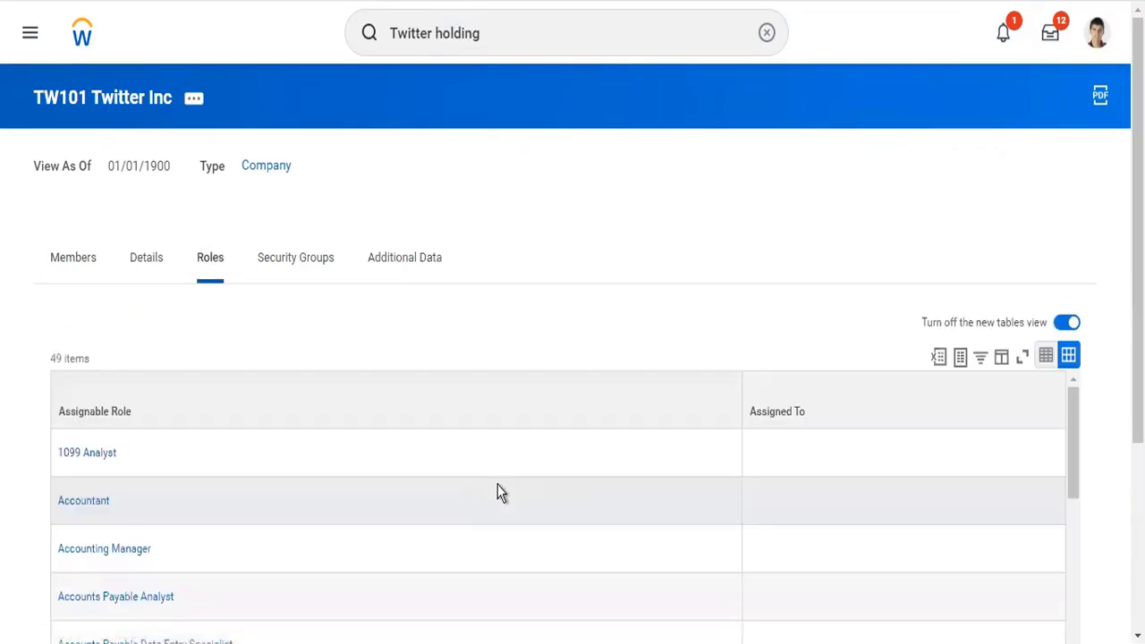
scroll(553, 342, down, 2)
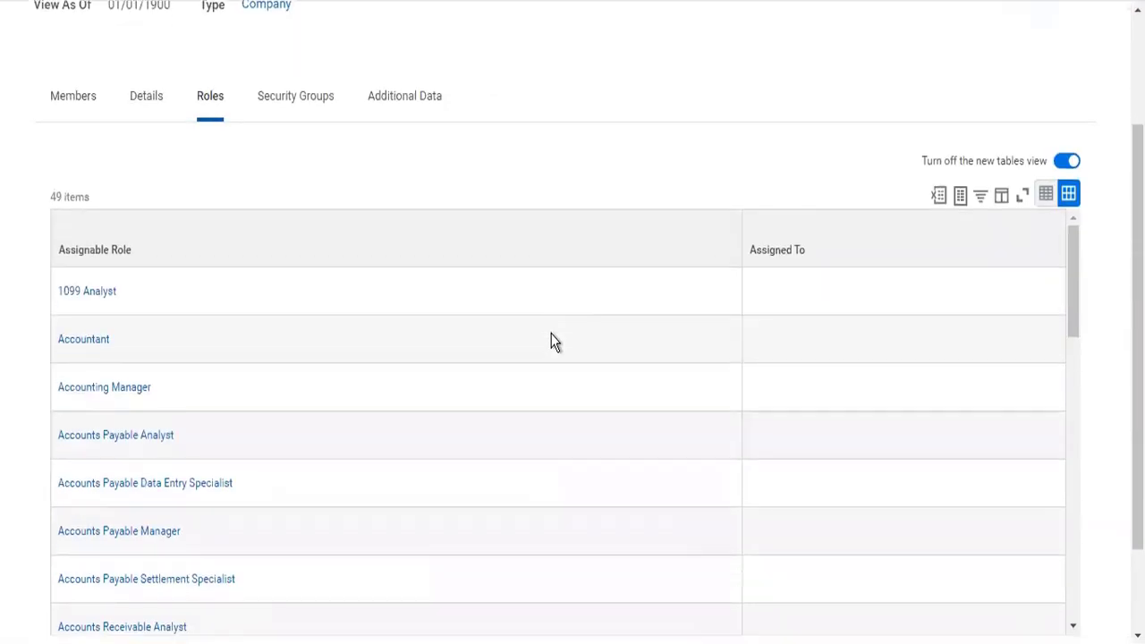
scroll(553, 342, down, 1)
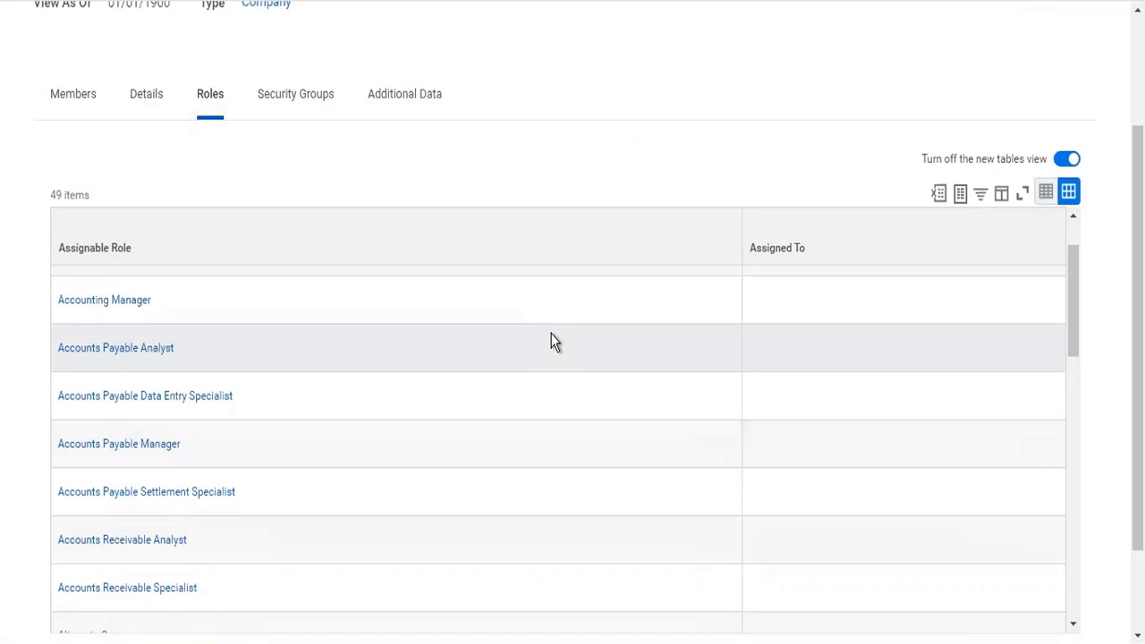
scroll(552, 340, up, 1)
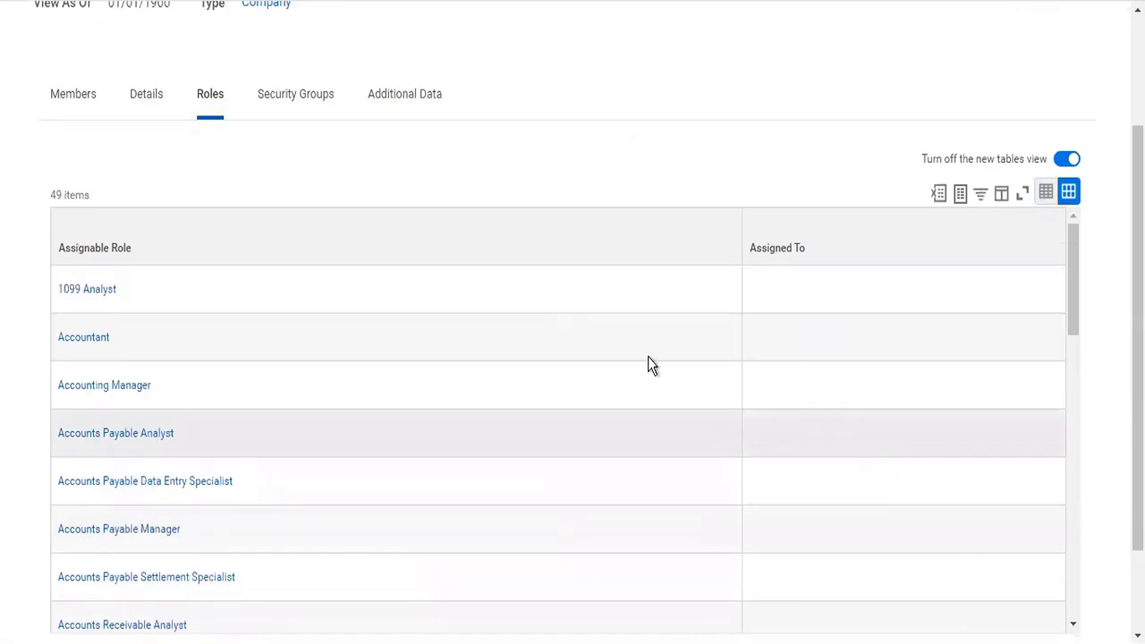
scroll(648, 357, up, 2)
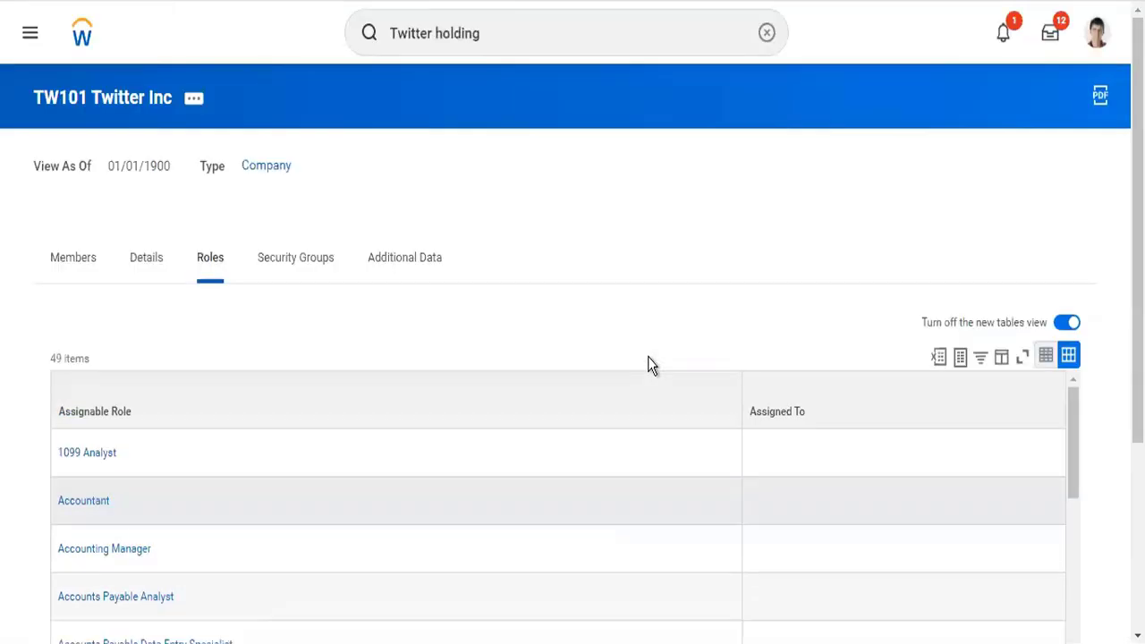
Review the members and details of TW101 Twitter Inc and examine its security groups with their access rights and roles
click(73, 261)
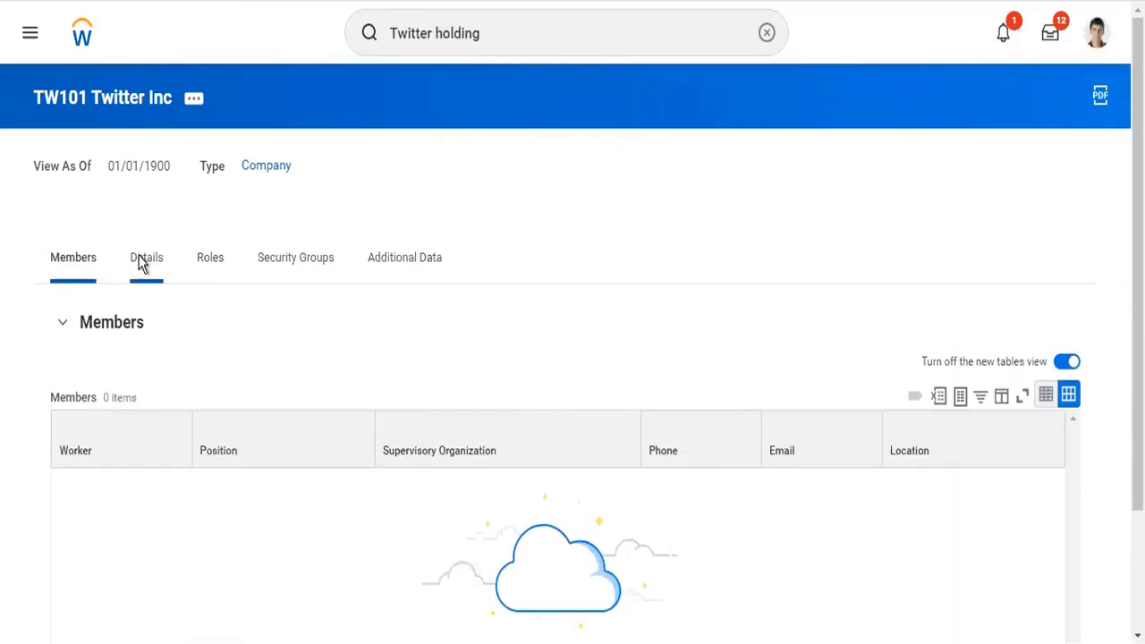
click(140, 261)
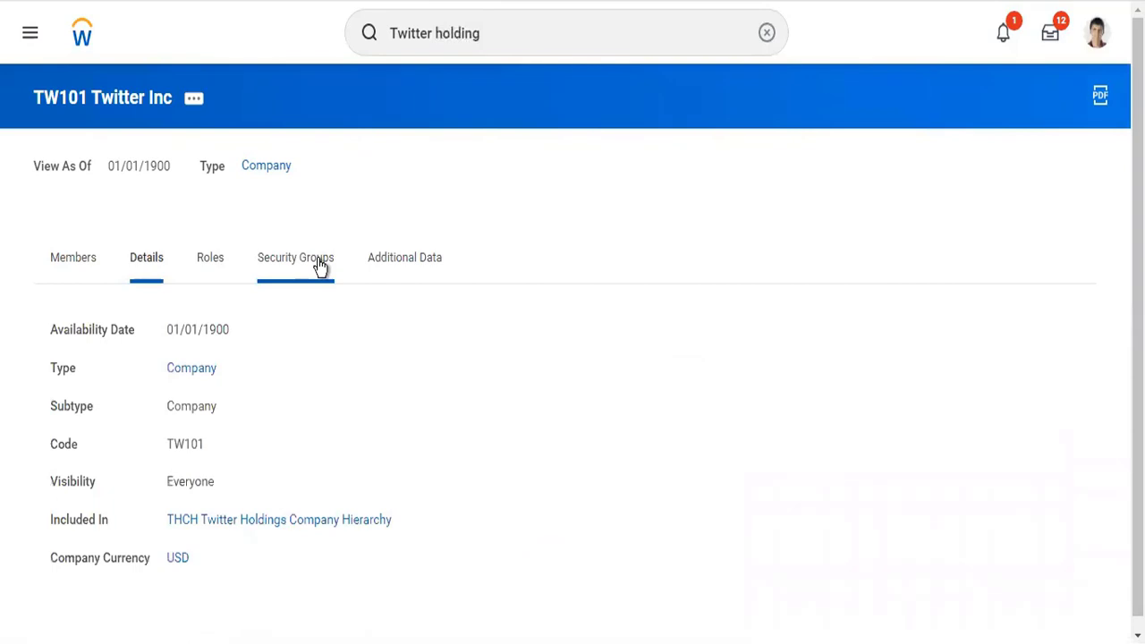
click(318, 259)
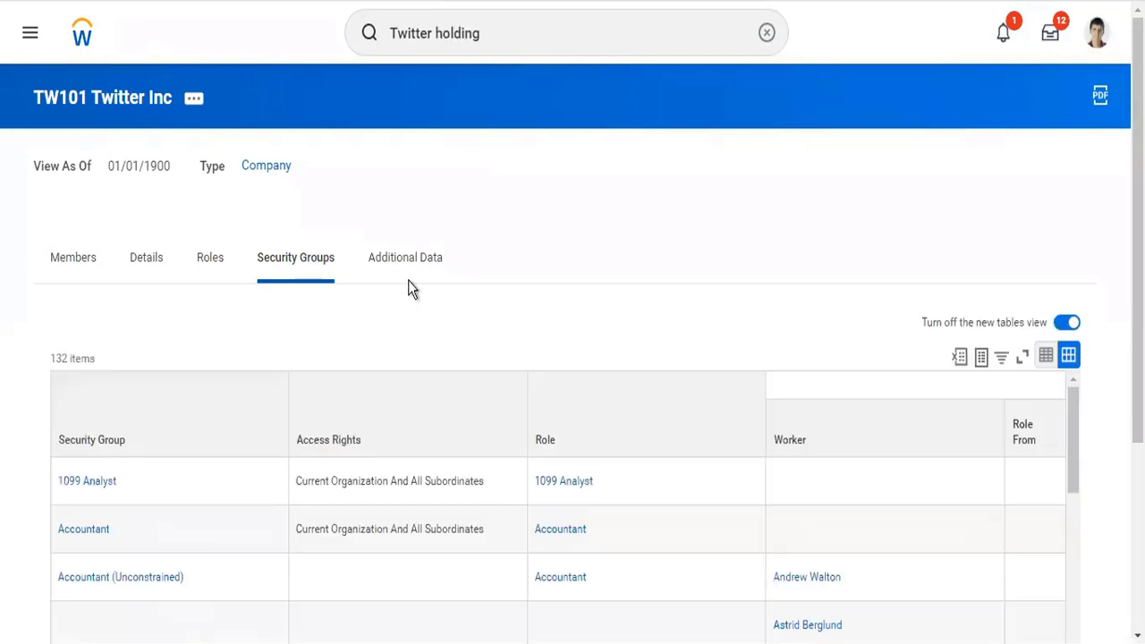
scroll(502, 313, down, 3)
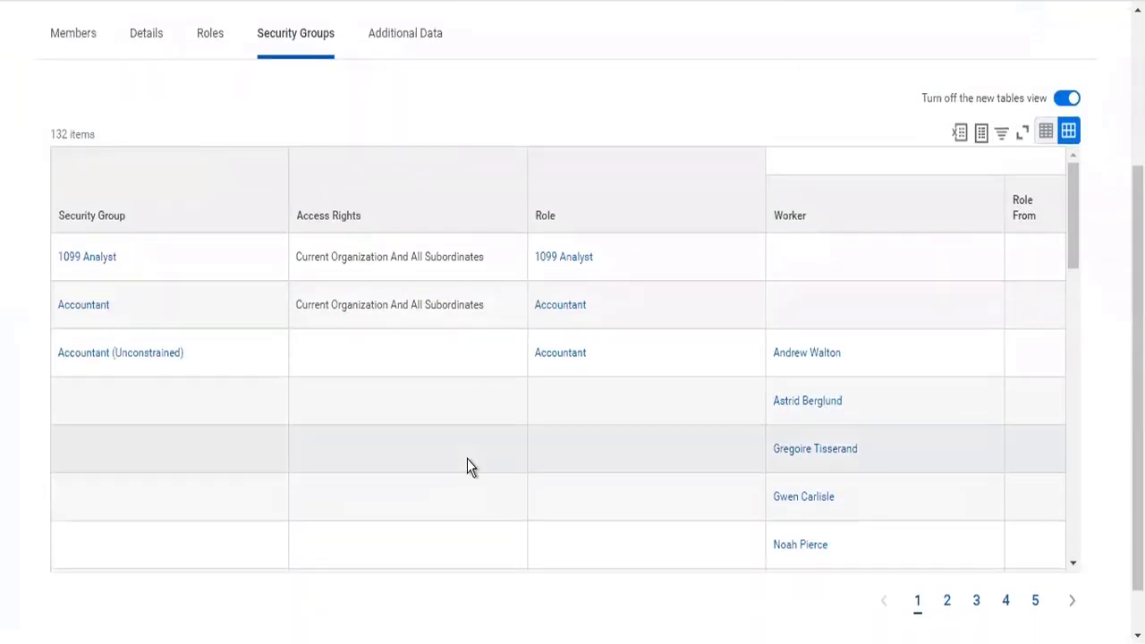
scroll(467, 460, down, 5)
scroll(467, 459, up, 2)
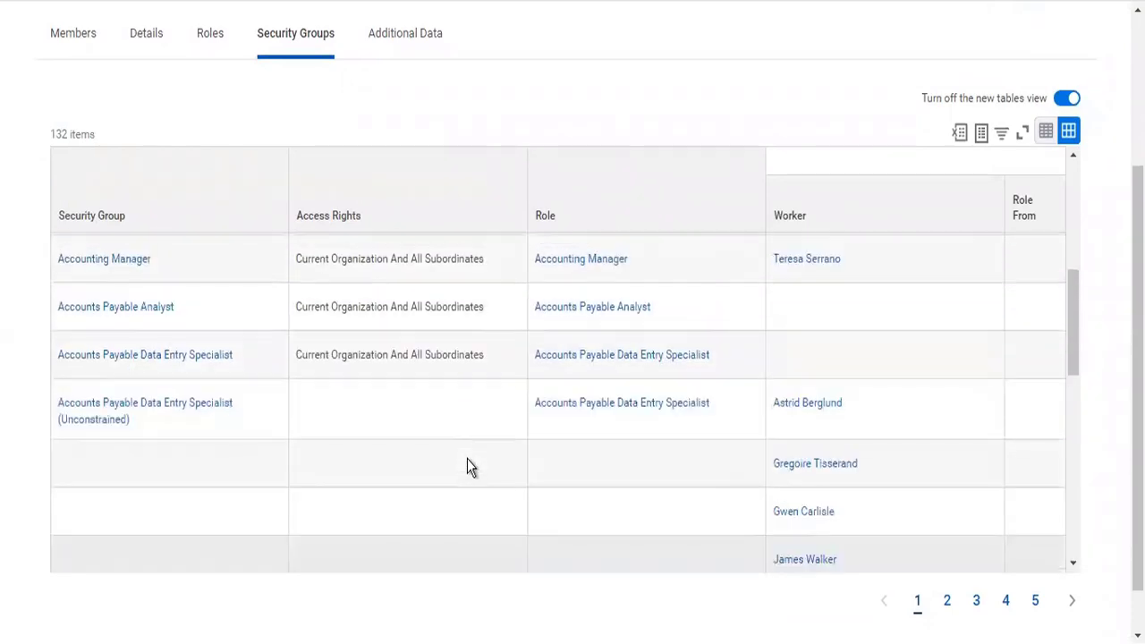
scroll(467, 459, down, 2)
scroll(467, 459, up, 5)
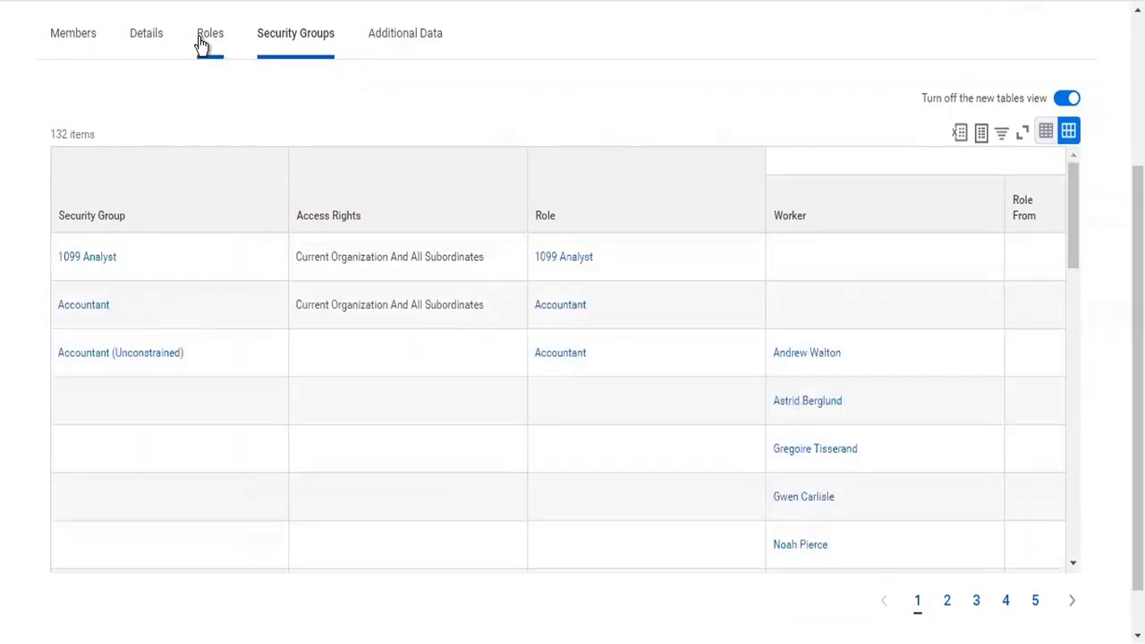
Return to the company's assignable roles and check which ones have someone assigned
click(202, 44)
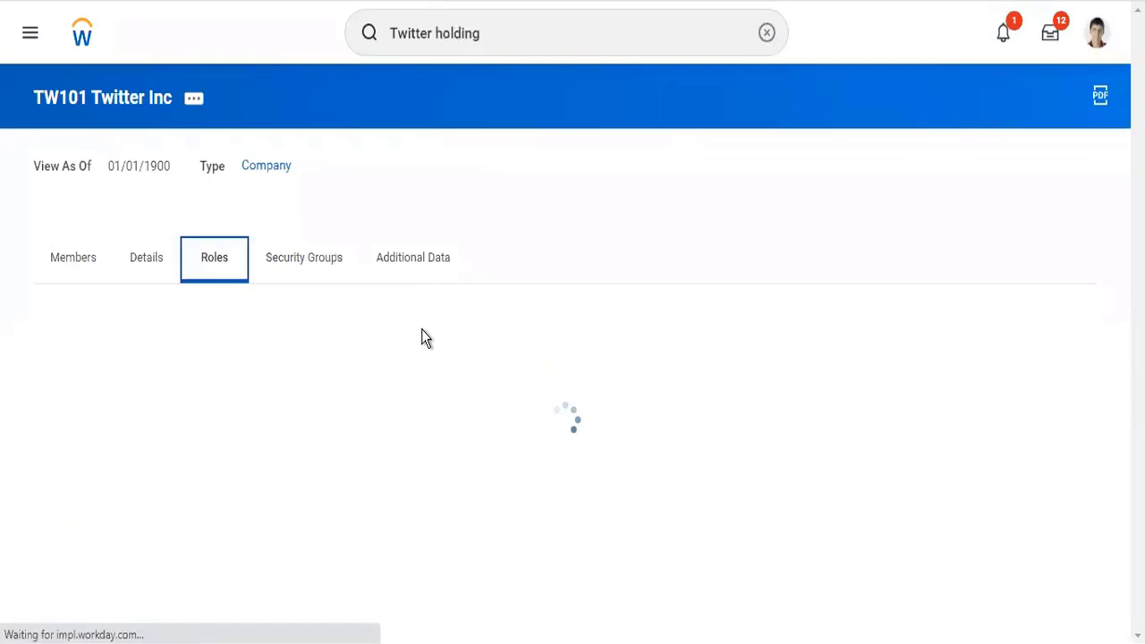
scroll(573, 459, down, 3)
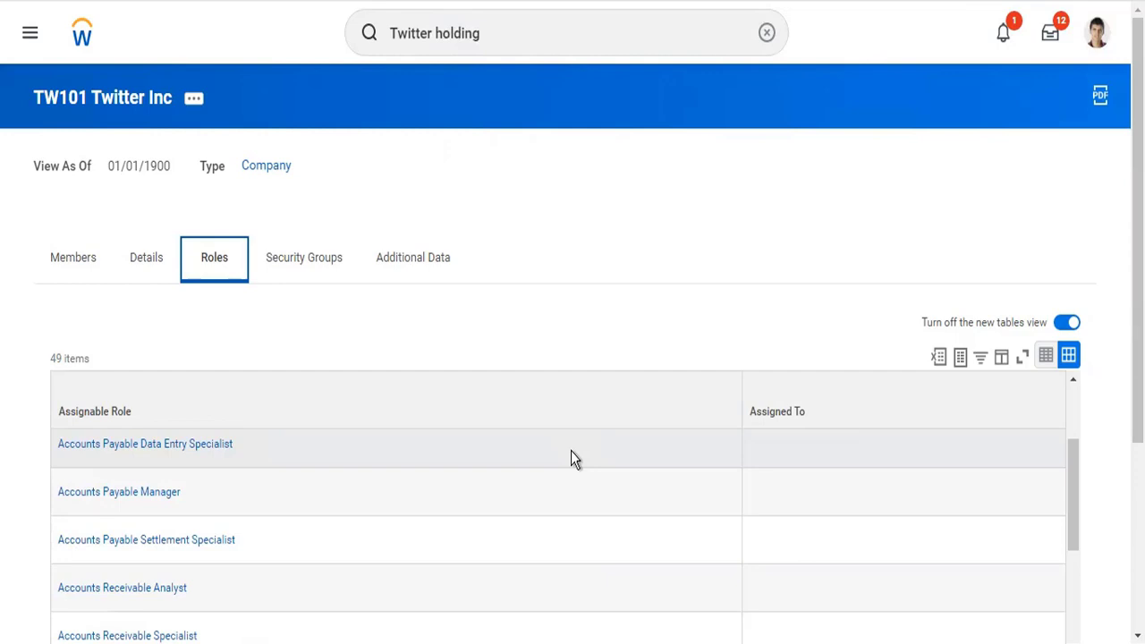
scroll(571, 456, up, 2)
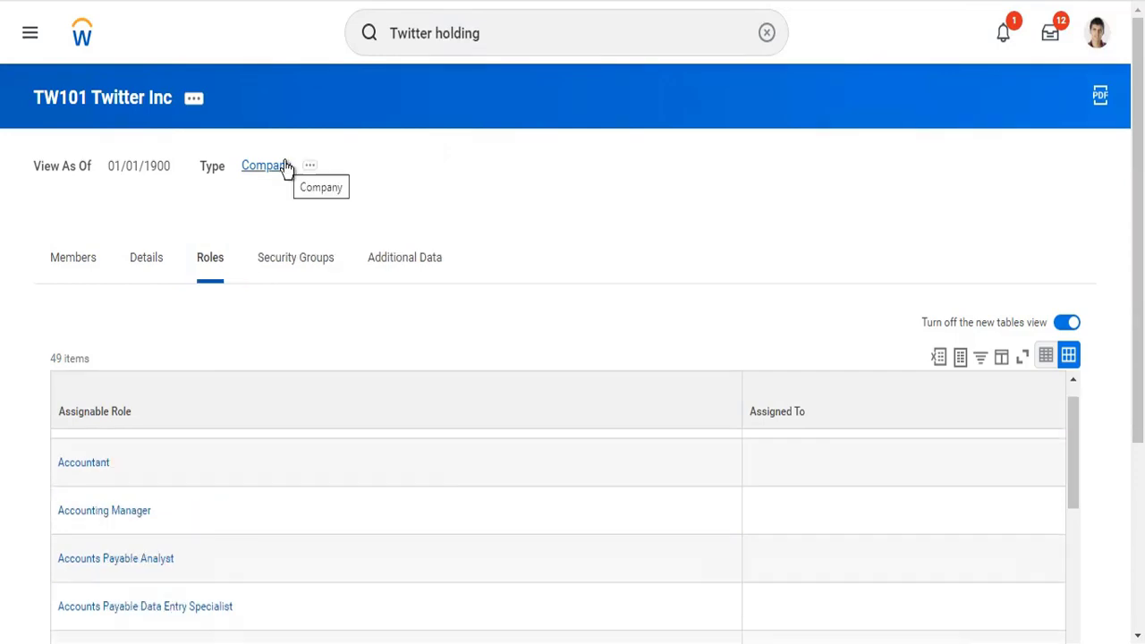